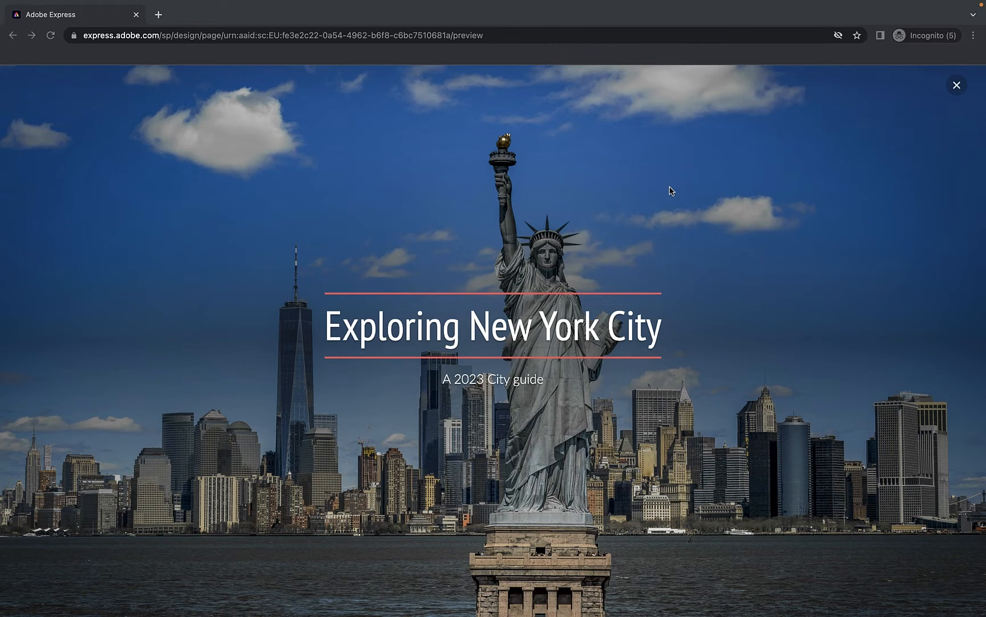
Review the New York City page preview from the cover to the restaurants section and close the preview.
scroll(671, 190, down, 8)
scroll(671, 190, up, 8)
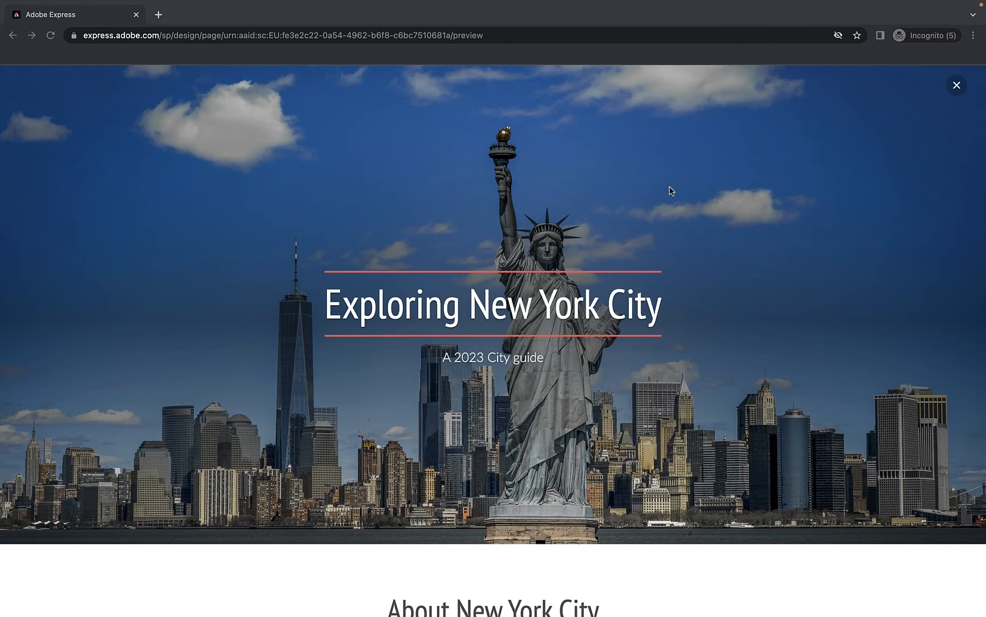
scroll(672, 191, down, 15)
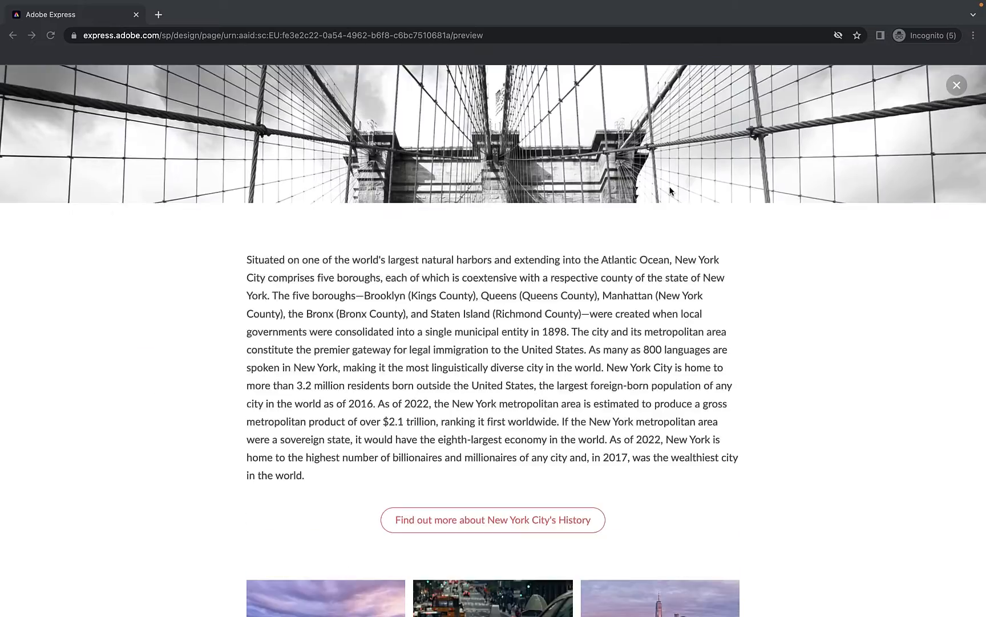
scroll(671, 191, down, 20)
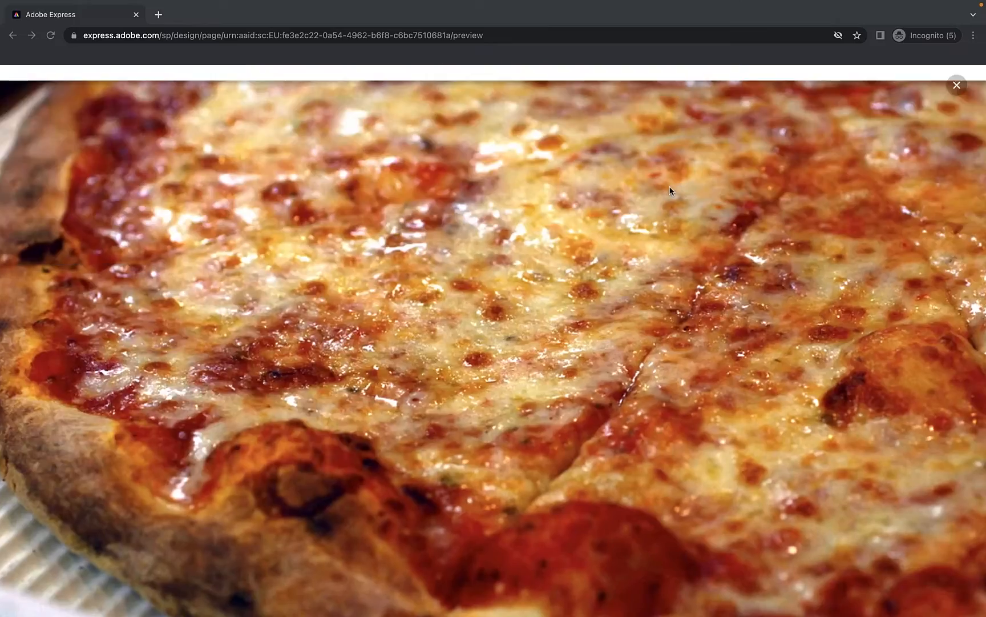
scroll(672, 190, down, 2)
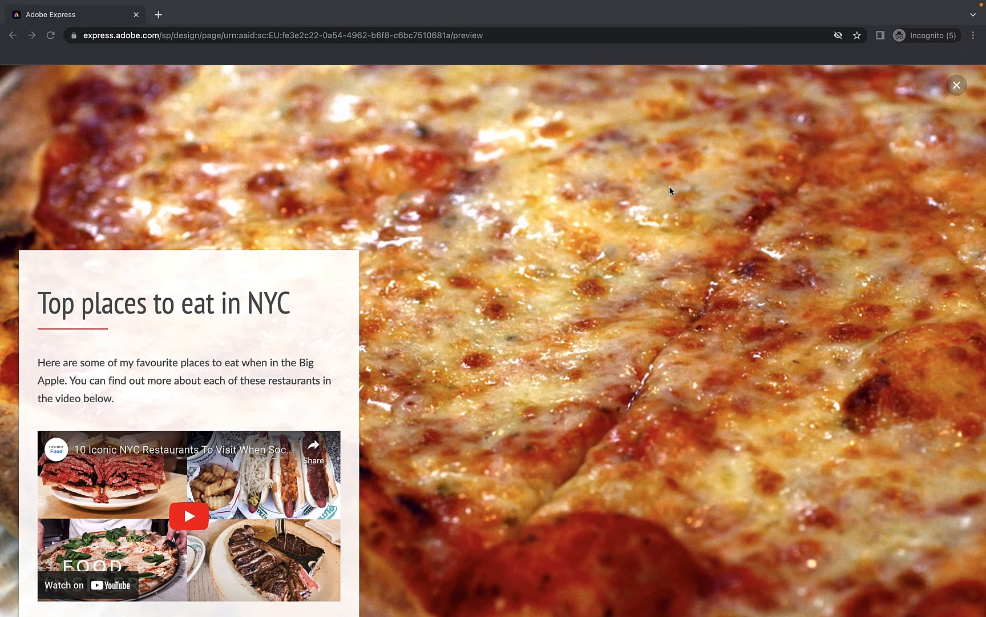
scroll(669, 187, up, 20)
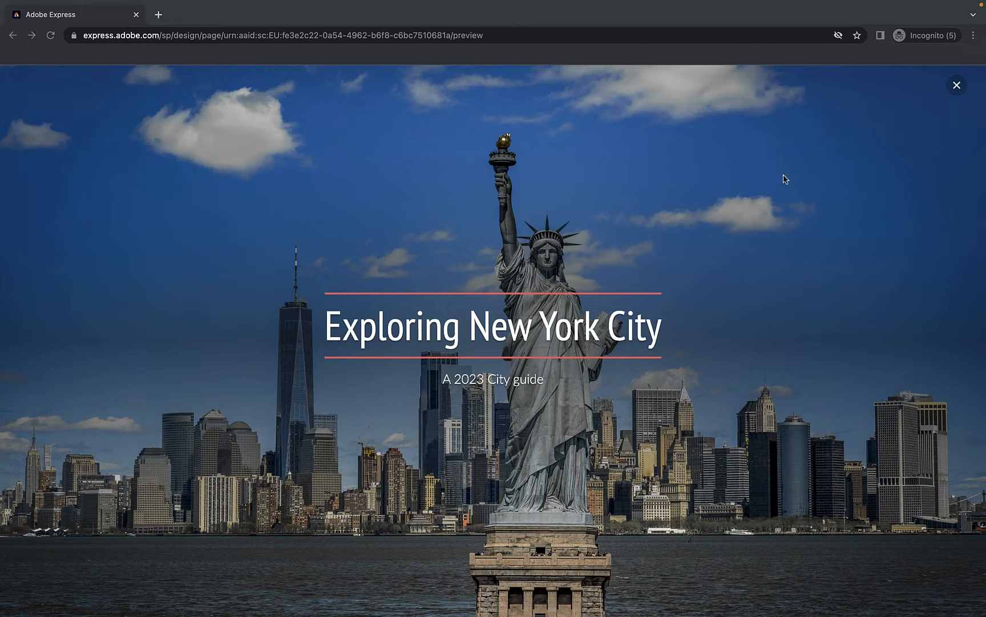
click(957, 86)
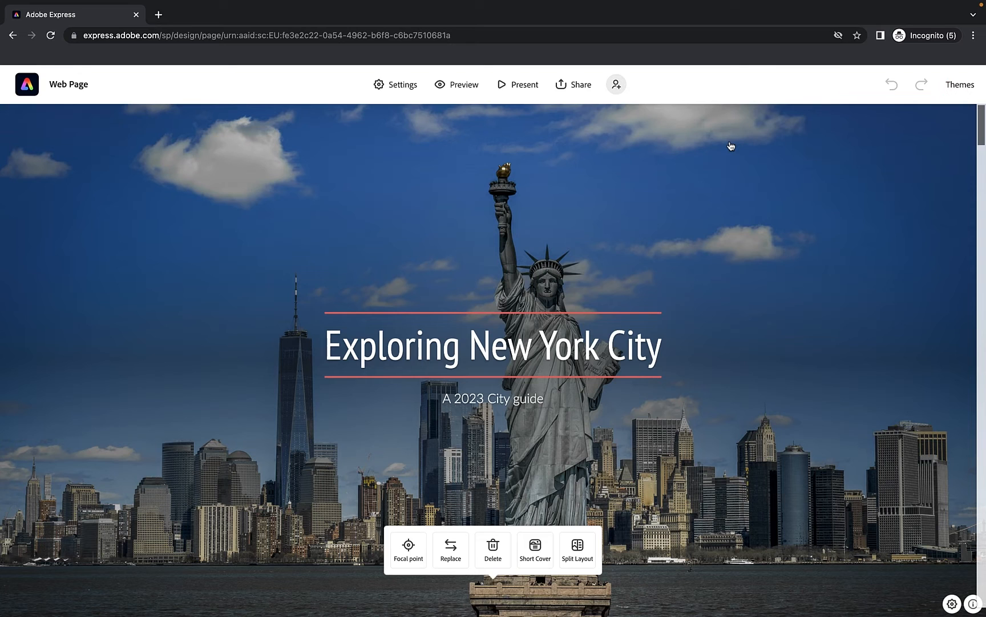
Open the web page's theme choices and look through the Adobe Express themes.
click(962, 83)
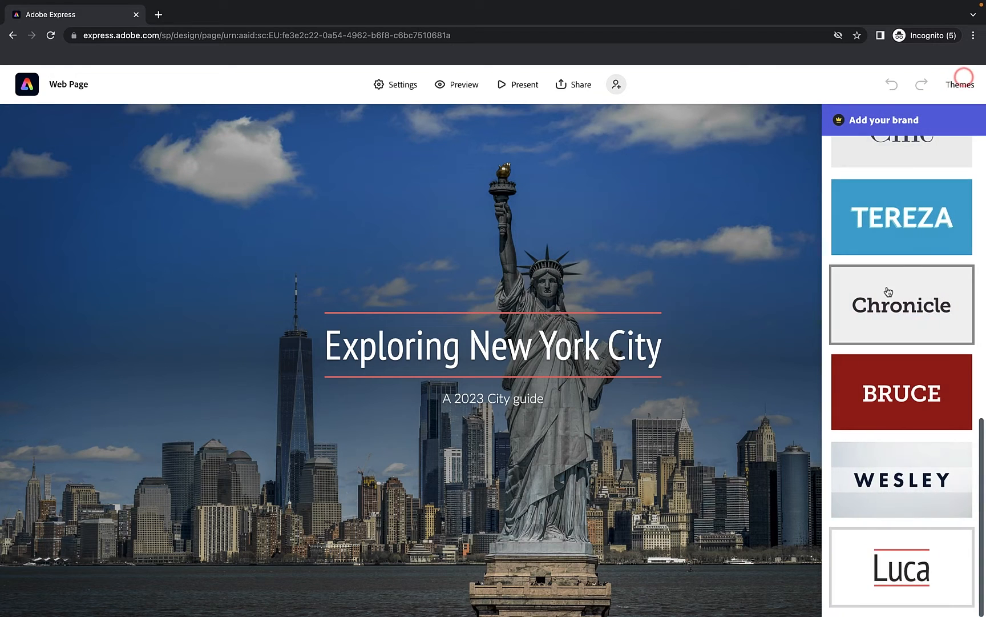
scroll(889, 291, up, 12)
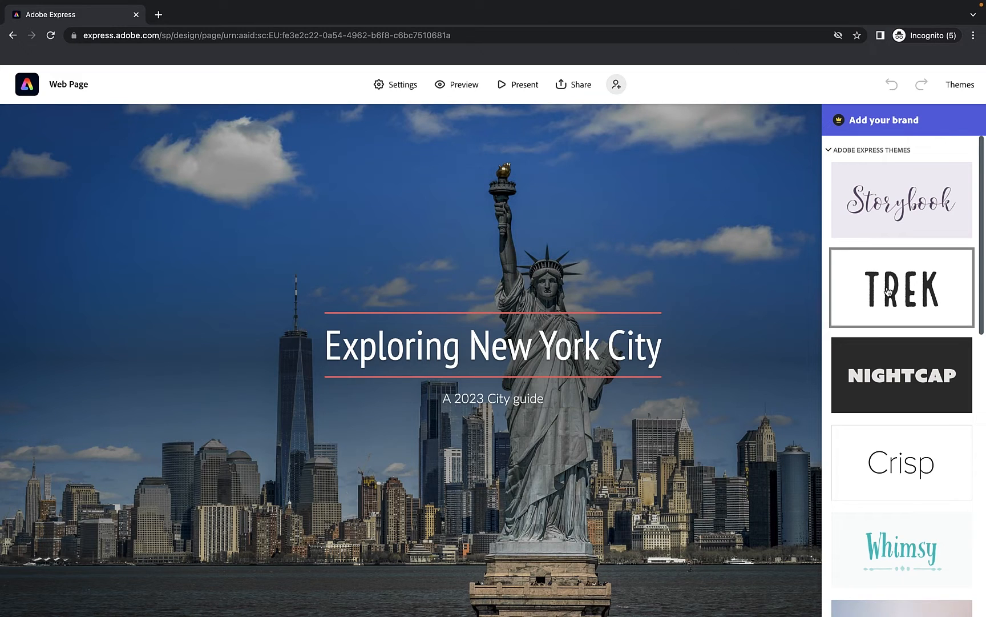
scroll(888, 292, down, 3)
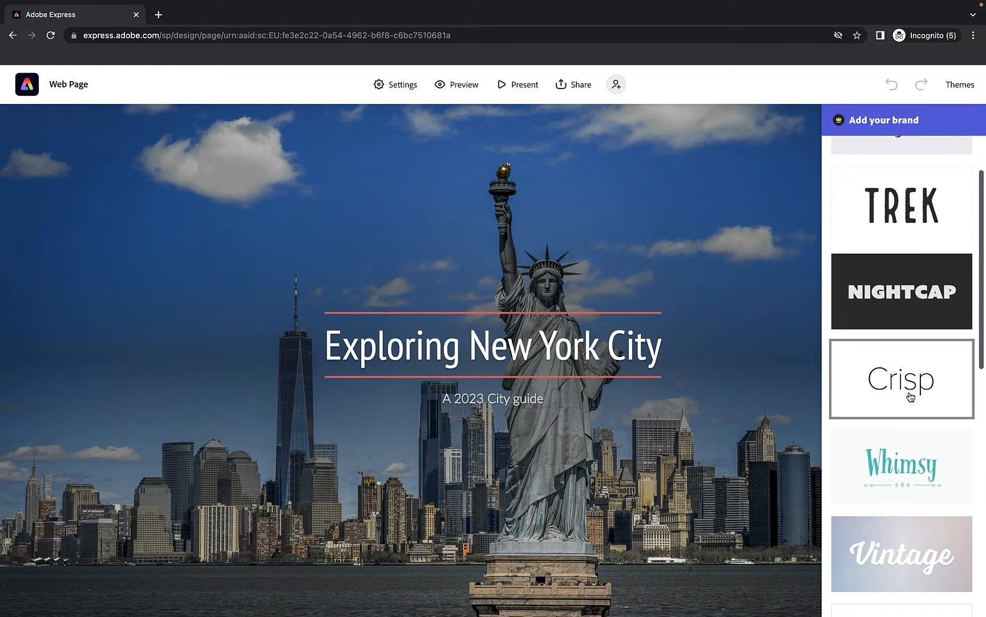
scroll(910, 397, down, 15)
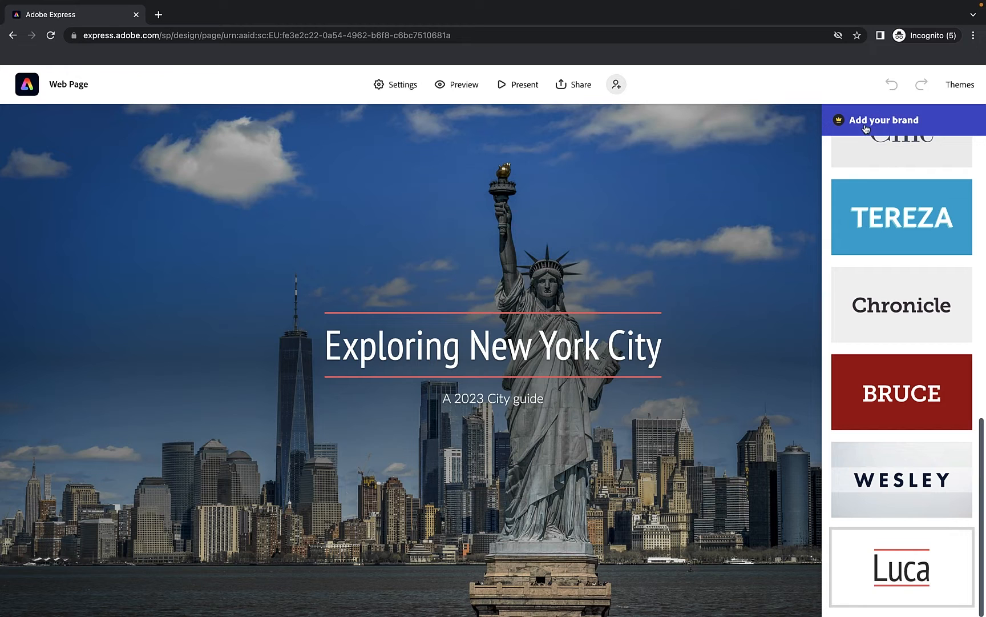
Start adding a new brand and upload New York City Tours-logos_white.png as its logo.
click(865, 124)
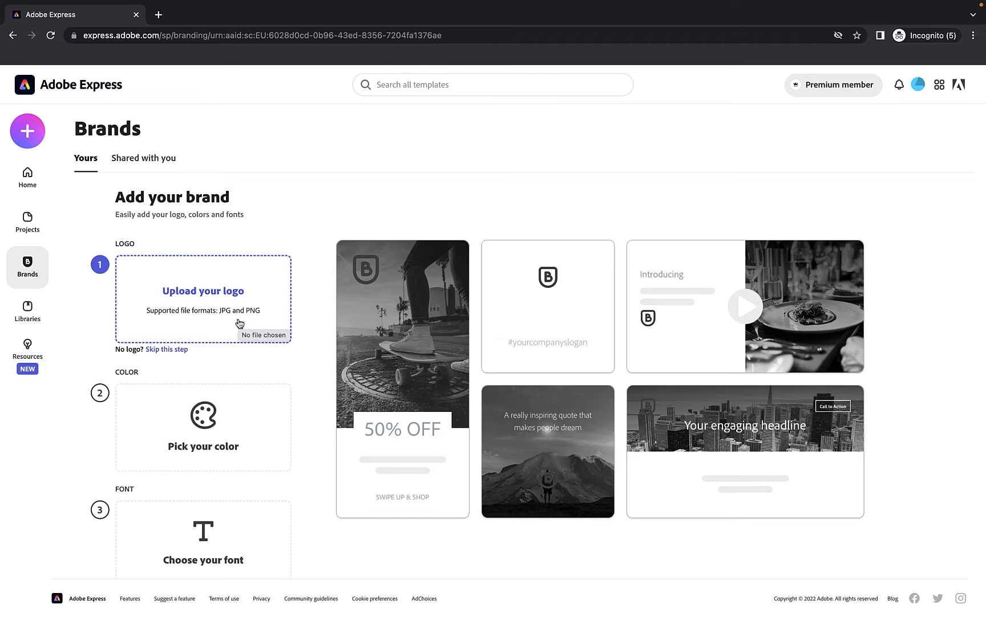
click(161, 353)
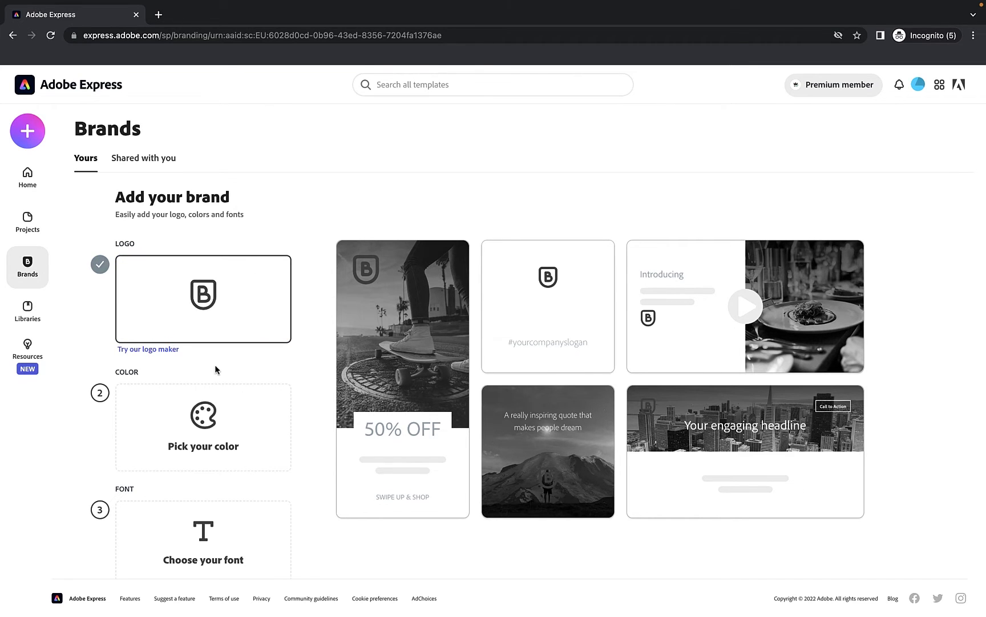
mouse_move(173, 336)
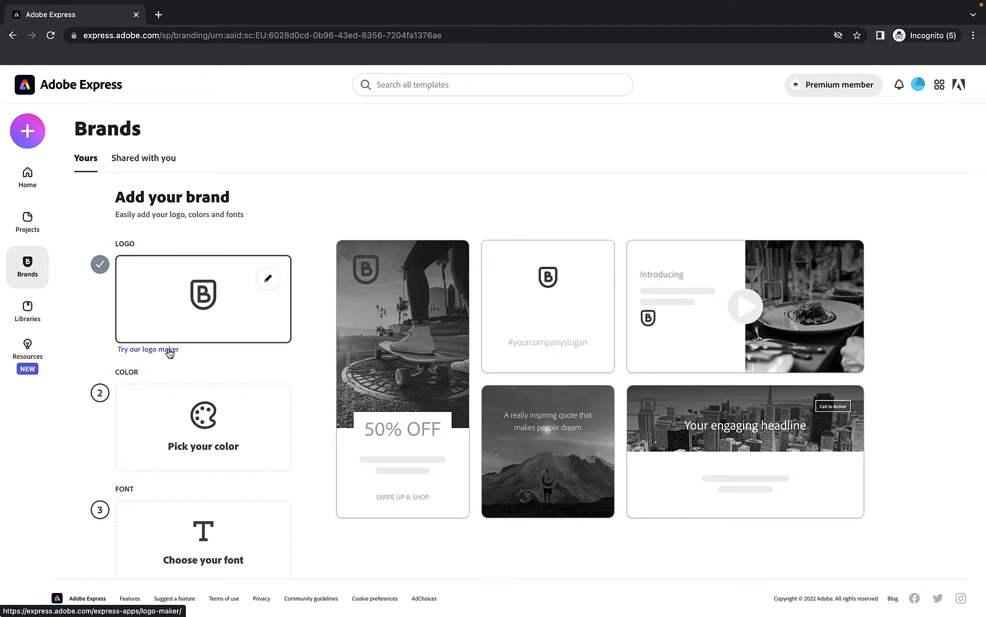
click(269, 279)
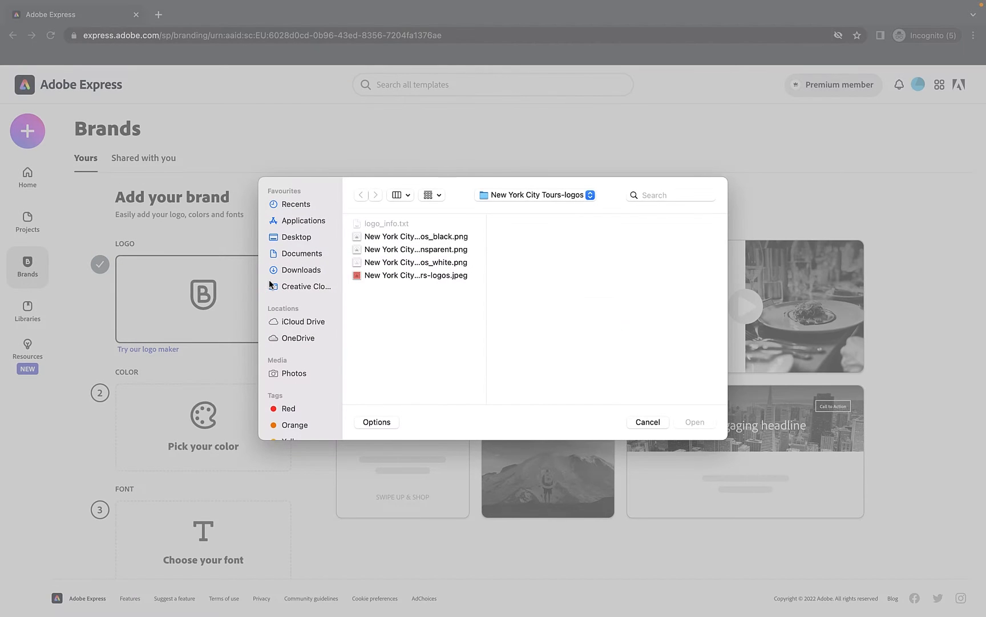
click(407, 267)
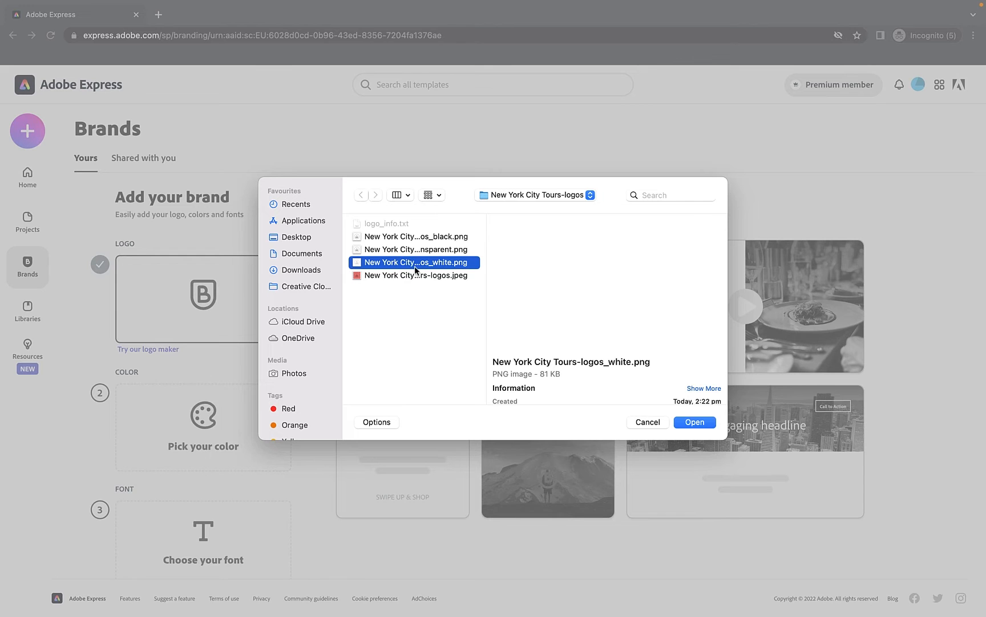
click(694, 426)
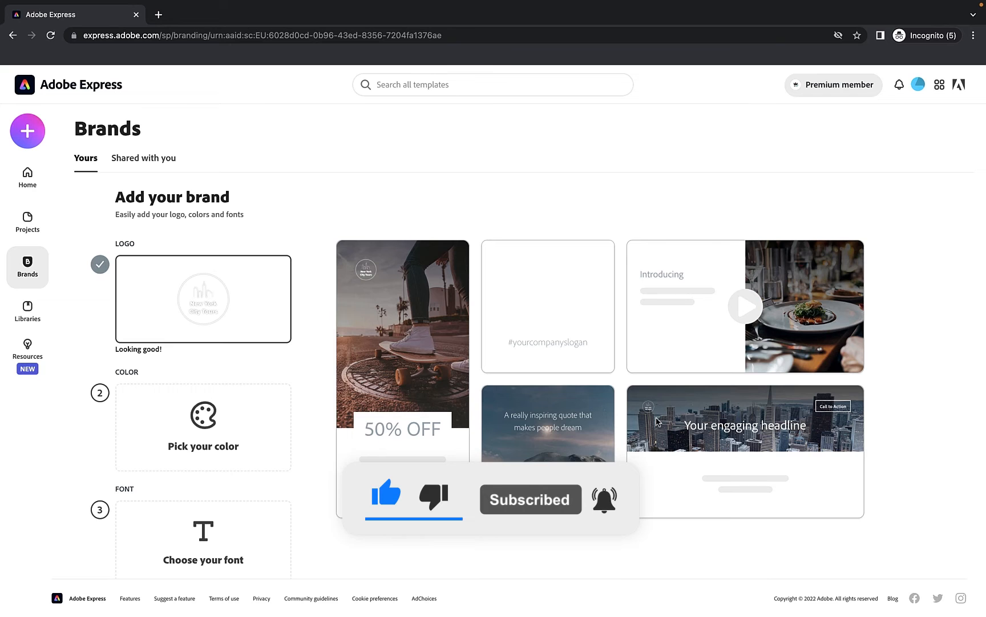
Replace the brand logo with New York City Tours-logos.jpeg from the New York City Tours-logos folder in Downloads.
click(270, 273)
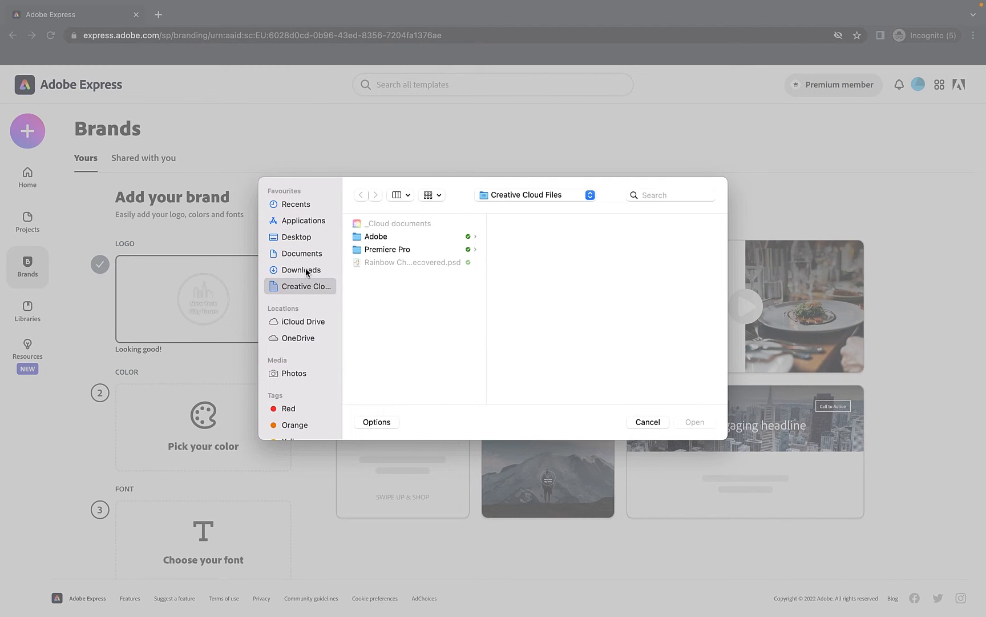
click(360, 196)
click(538, 195)
click(533, 282)
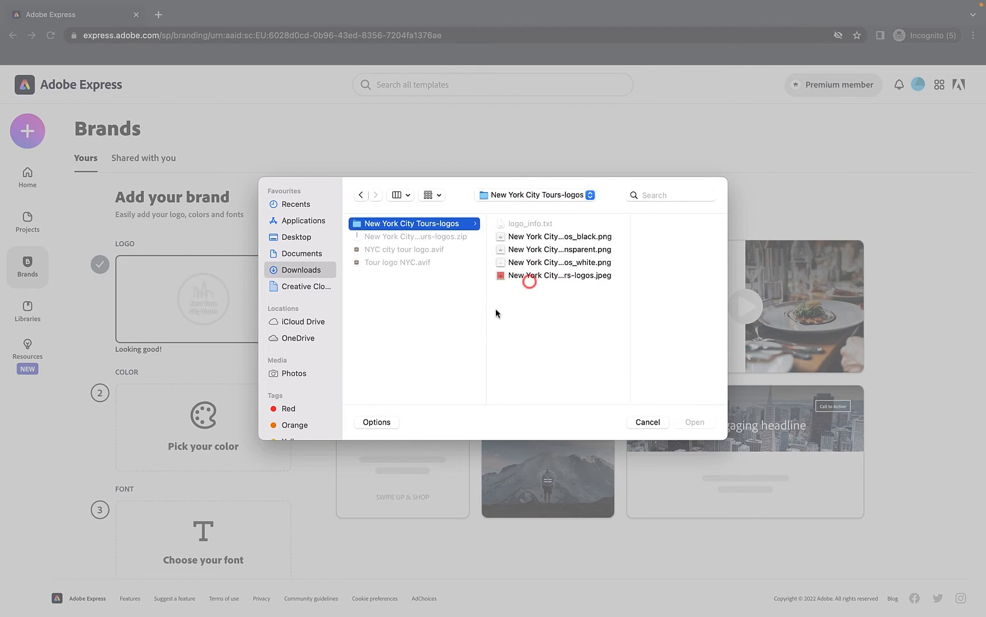
click(531, 275)
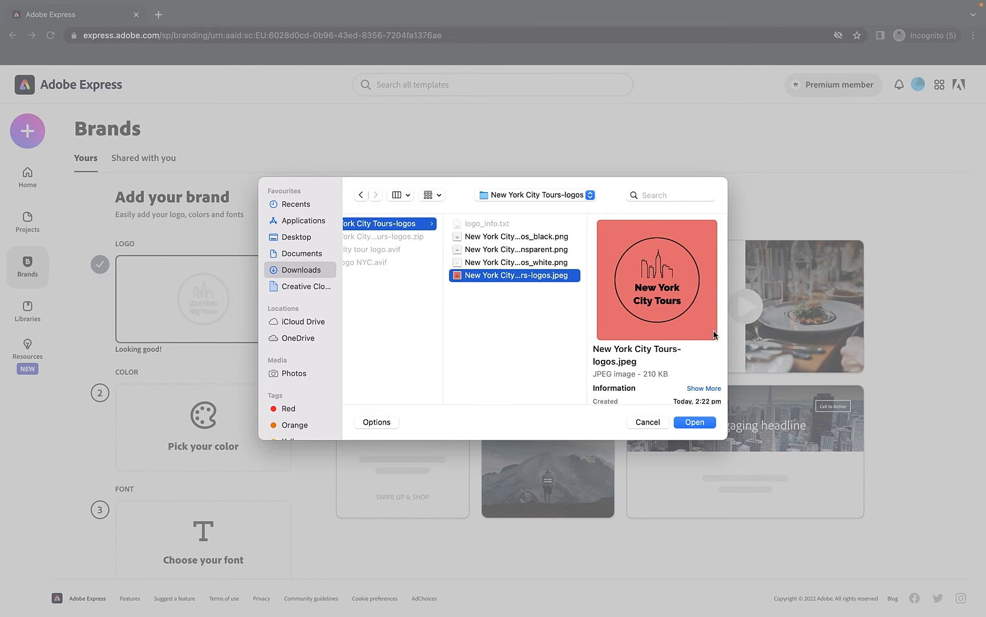
click(706, 423)
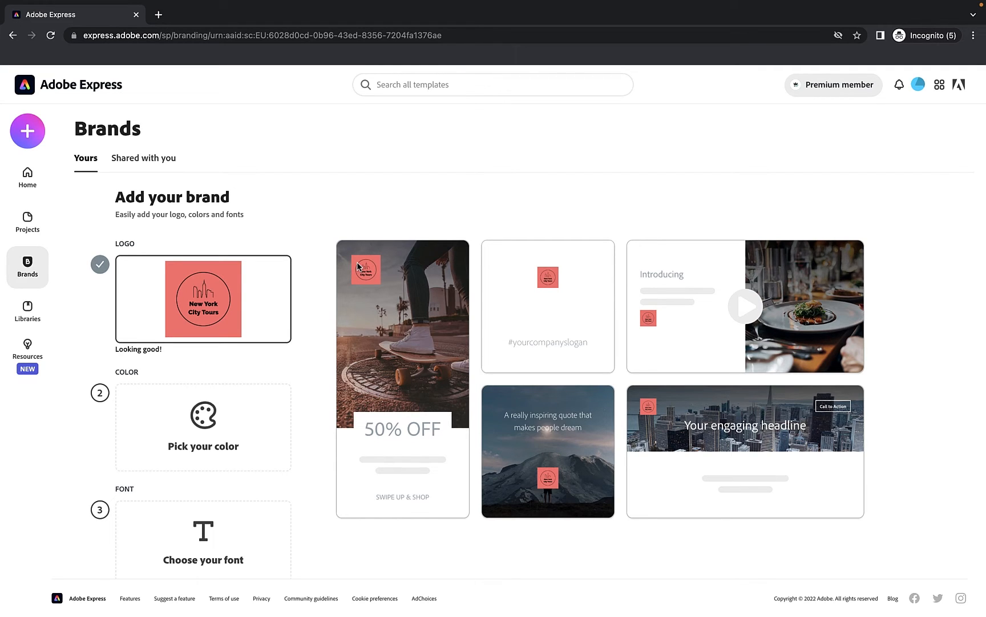
Switch the brand logo back to New York City Tours-logos_white.png.
click(271, 281)
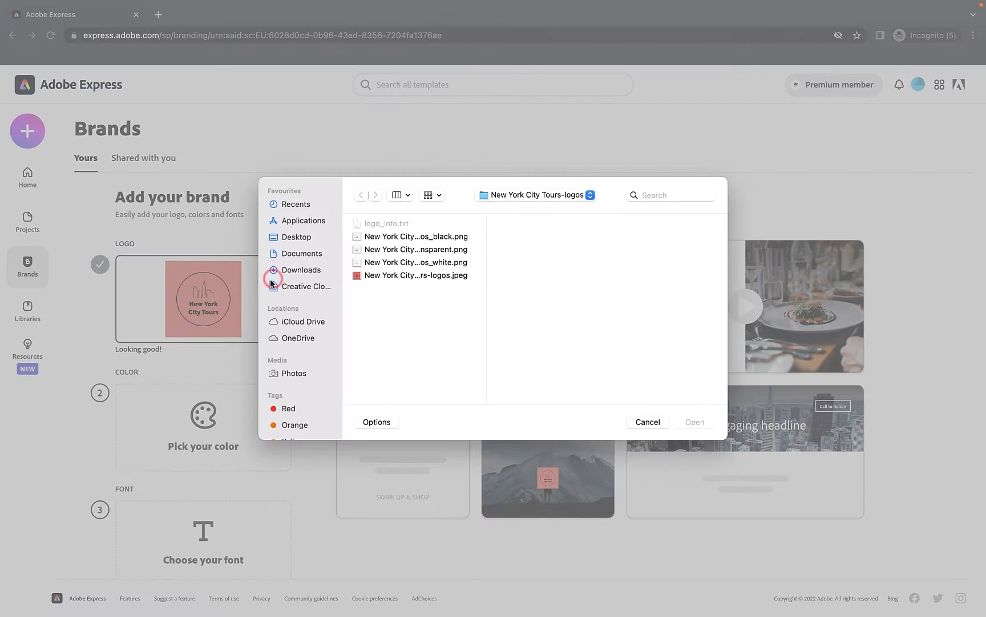
click(379, 262)
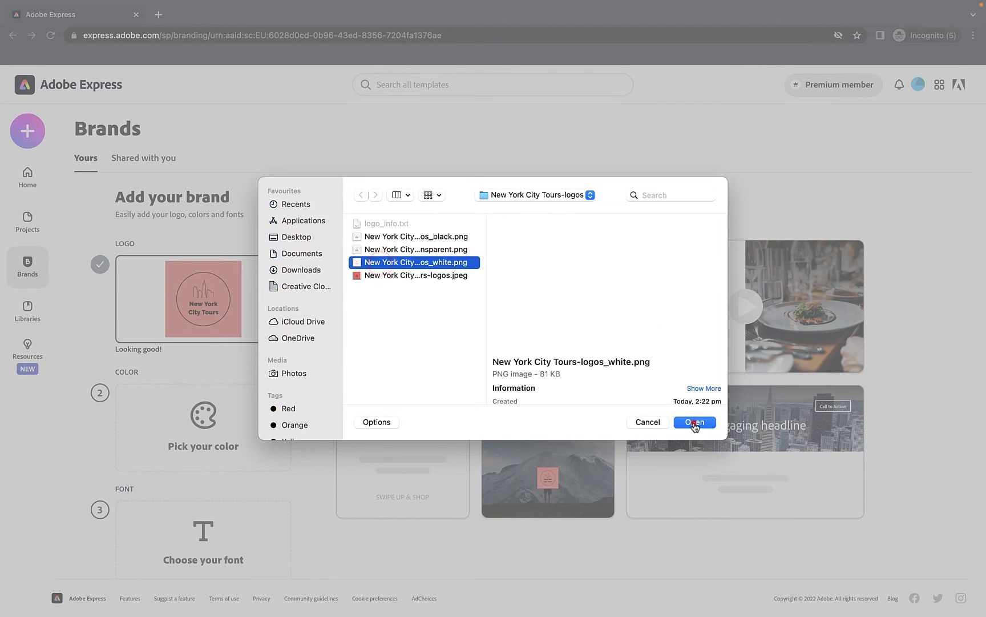
click(694, 422)
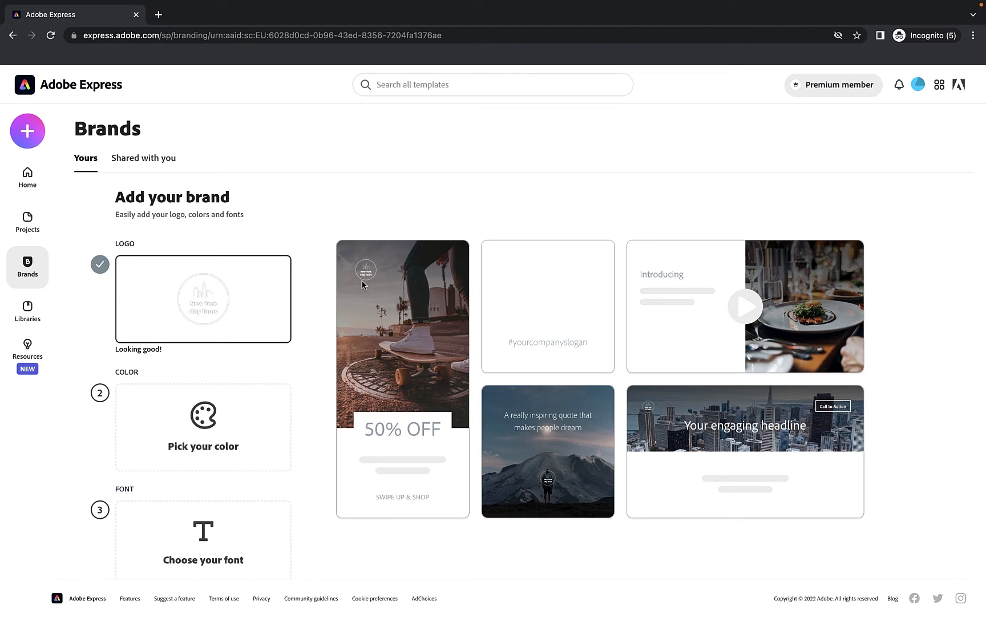
Set the brand color to #292826 and save it.
scroll(249, 283, down, 2)
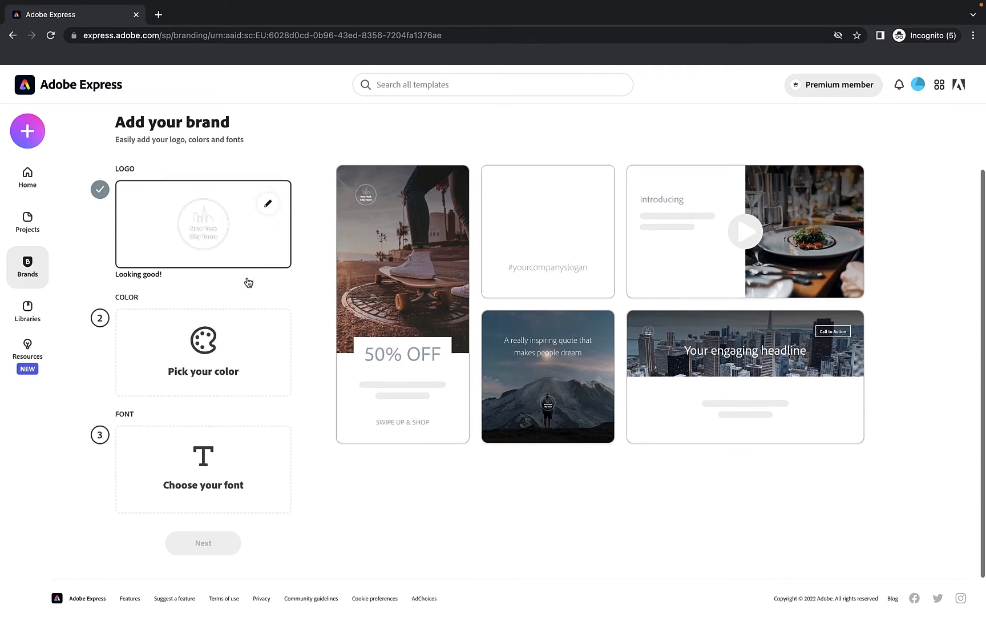
click(202, 343)
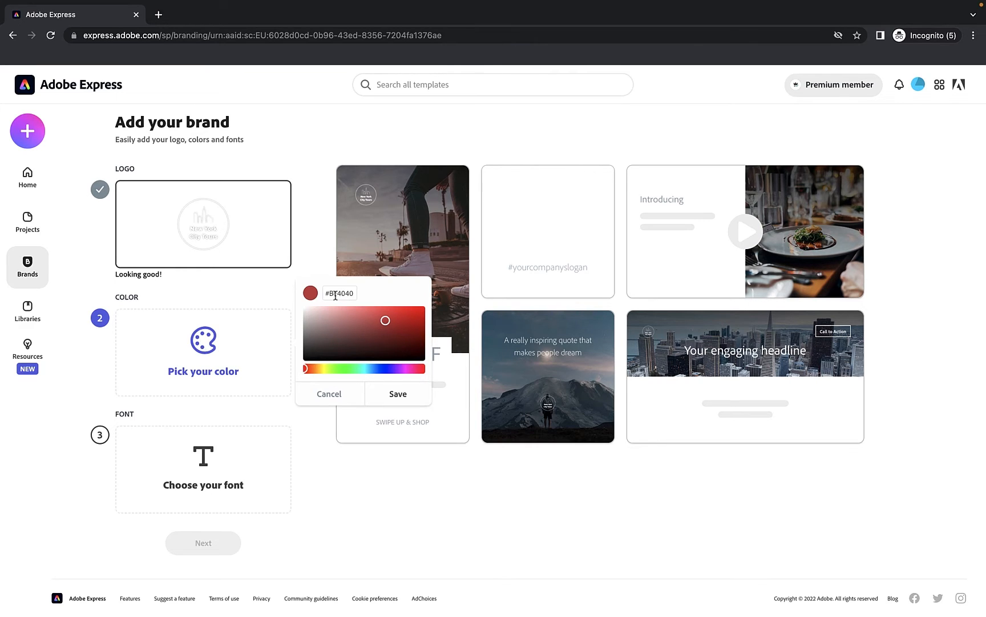
drag(330, 294, 368, 294)
text(292826)
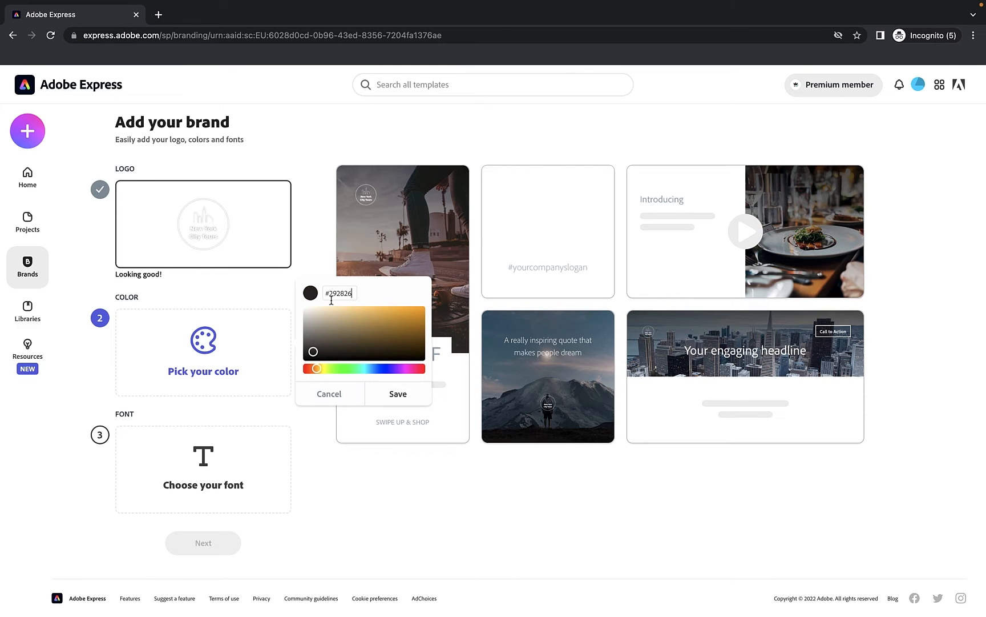
mouse_move(316, 368)
mouse_down()
mouse_move(406, 372)
mouse_move(322, 370)
mouse_move(318, 329)
mouse_move(314, 350)
mouse_up()
drag(330, 294, 376, 294)
text(292826)
click(386, 393)
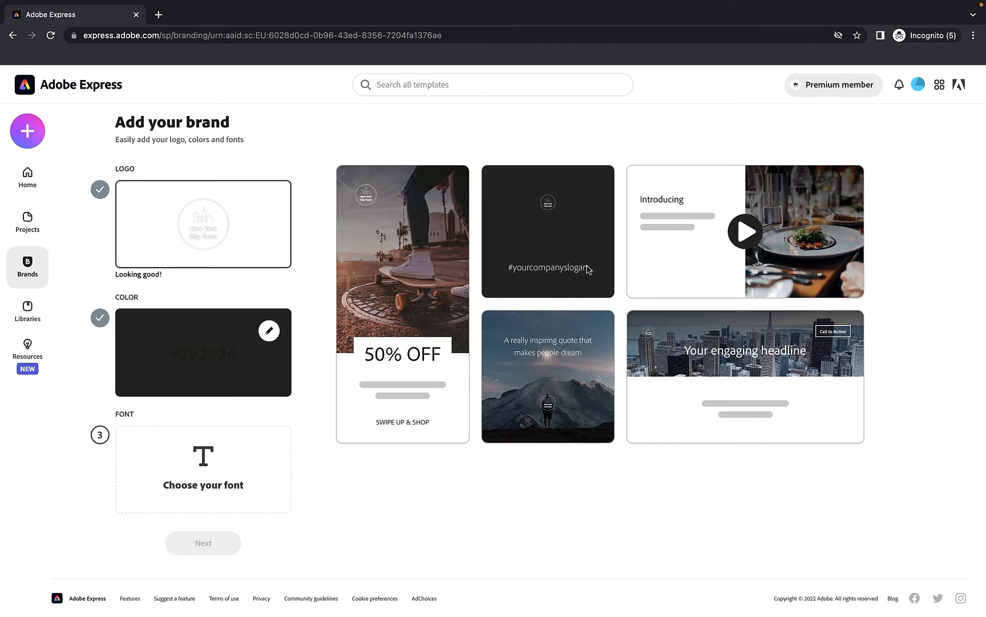
Choose Raleway Heavy from the Loud fonts as the brand font.
click(206, 465)
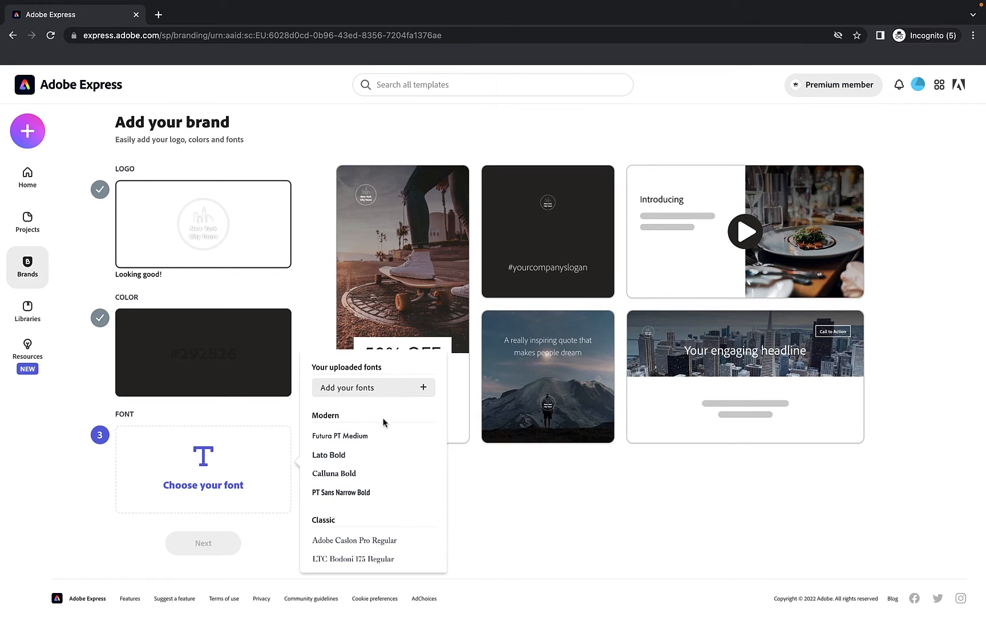
scroll(378, 456, down, 1)
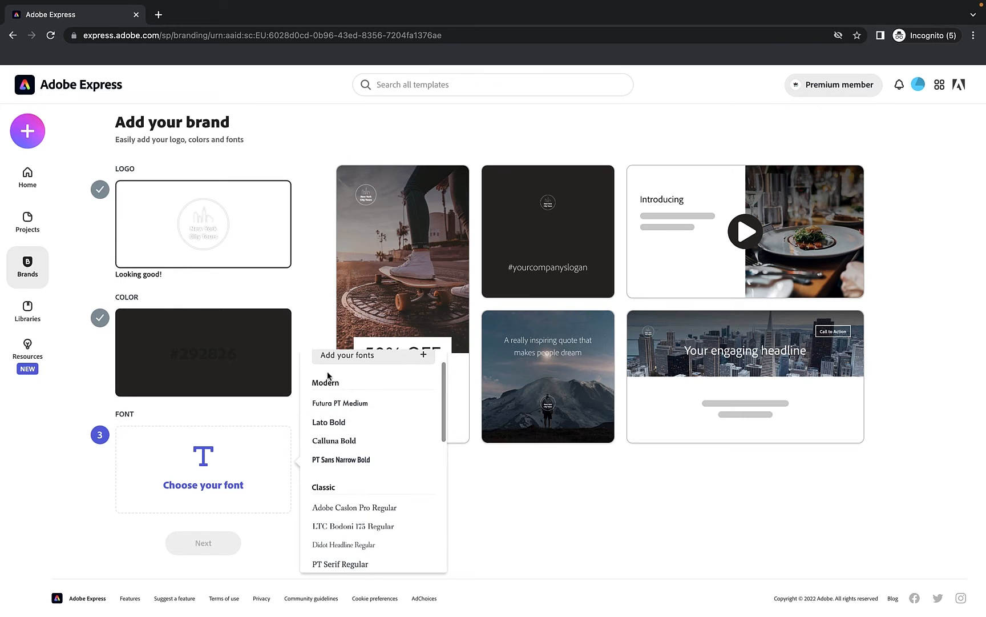
scroll(338, 456, down, 4)
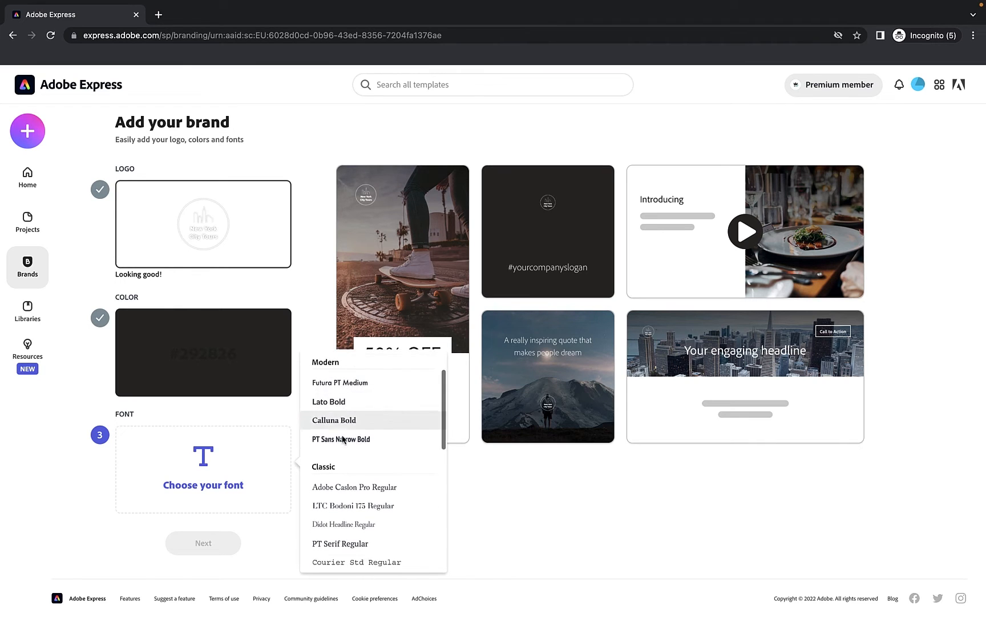
scroll(338, 460, down, 3)
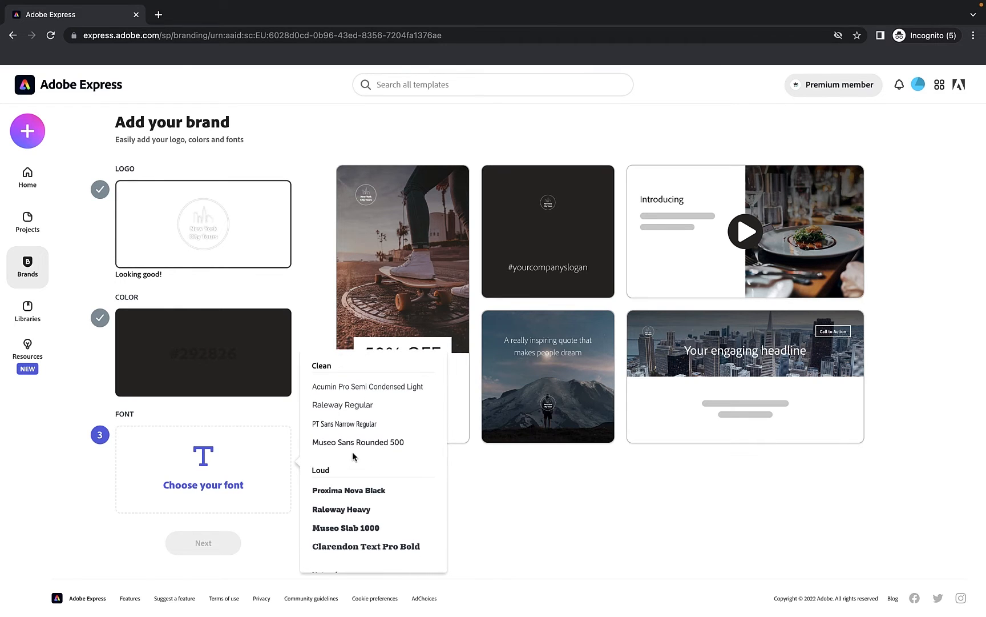
scroll(353, 453, down, 1)
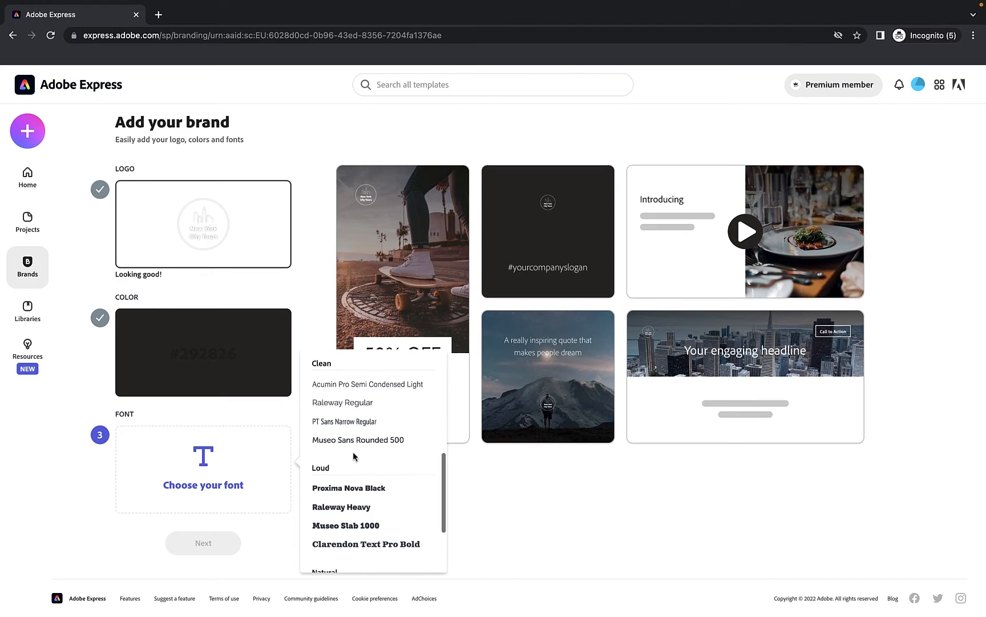
click(358, 507)
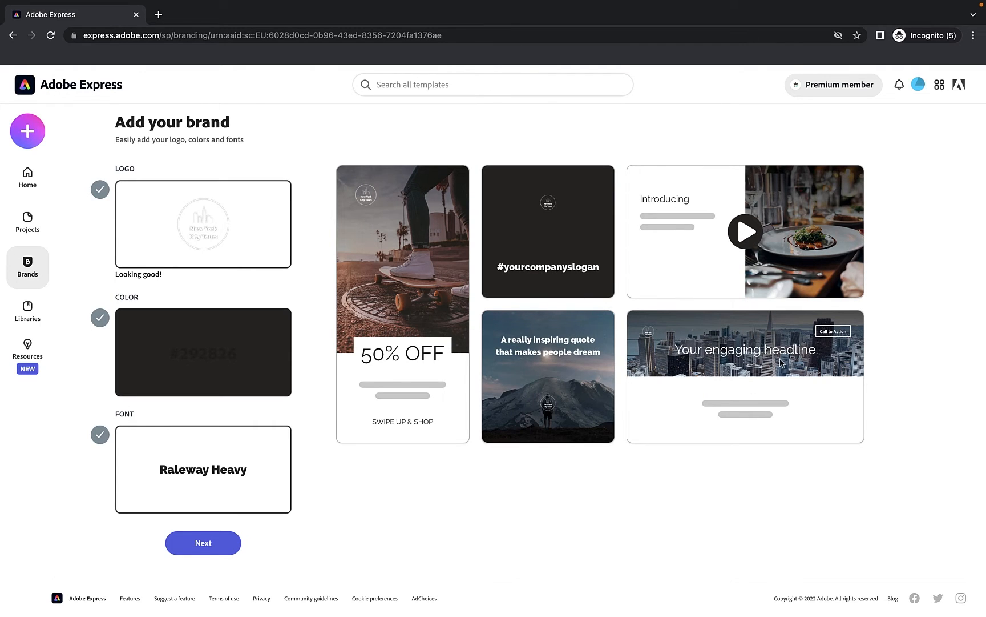
Name the brand NYC Tours, create it and dismiss the offer to add another brand.
click(227, 549)
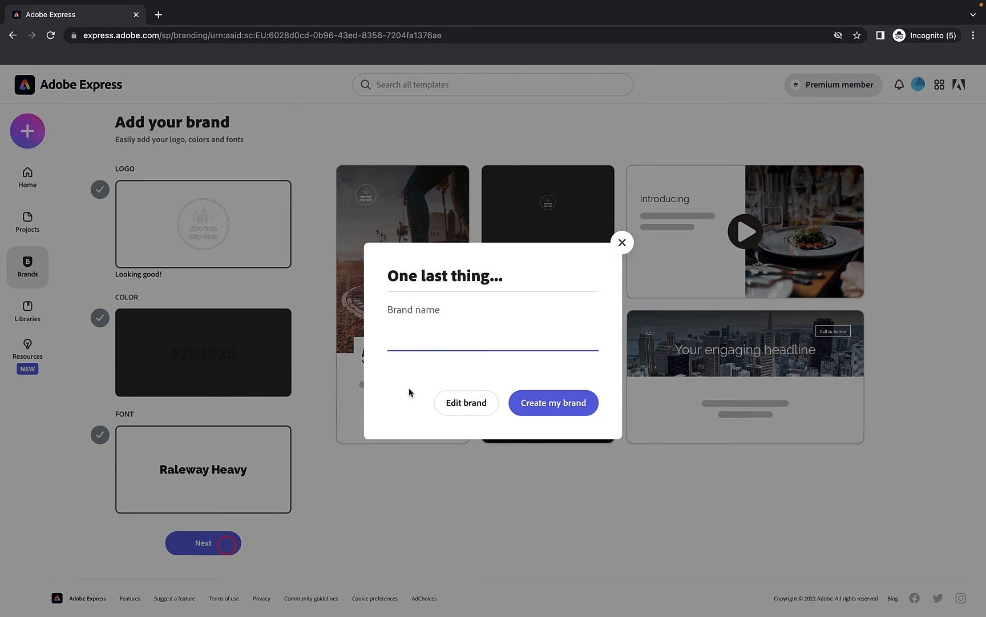
text(NYC Tours)
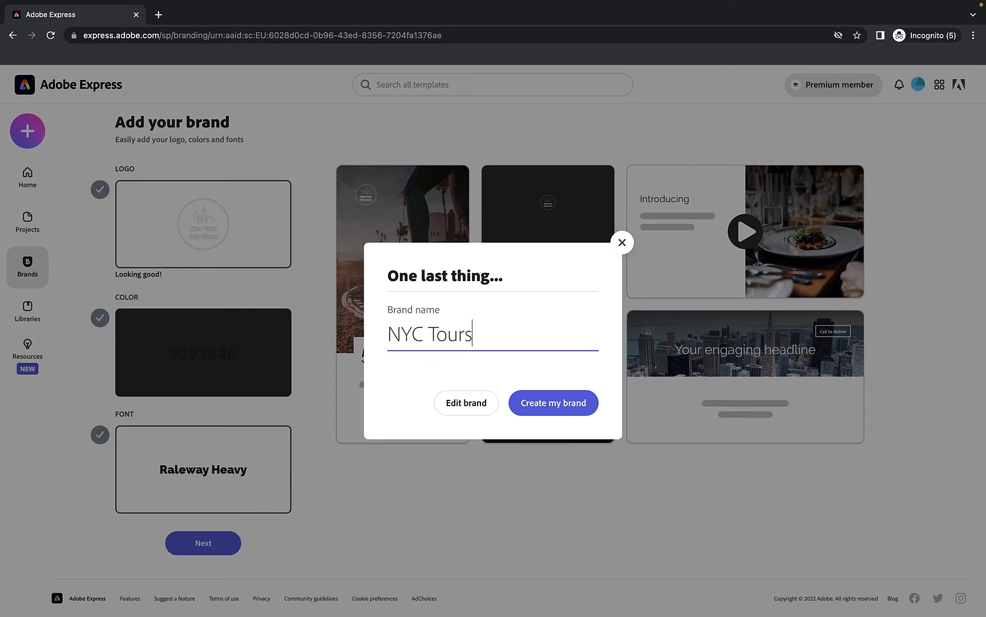
click(548, 407)
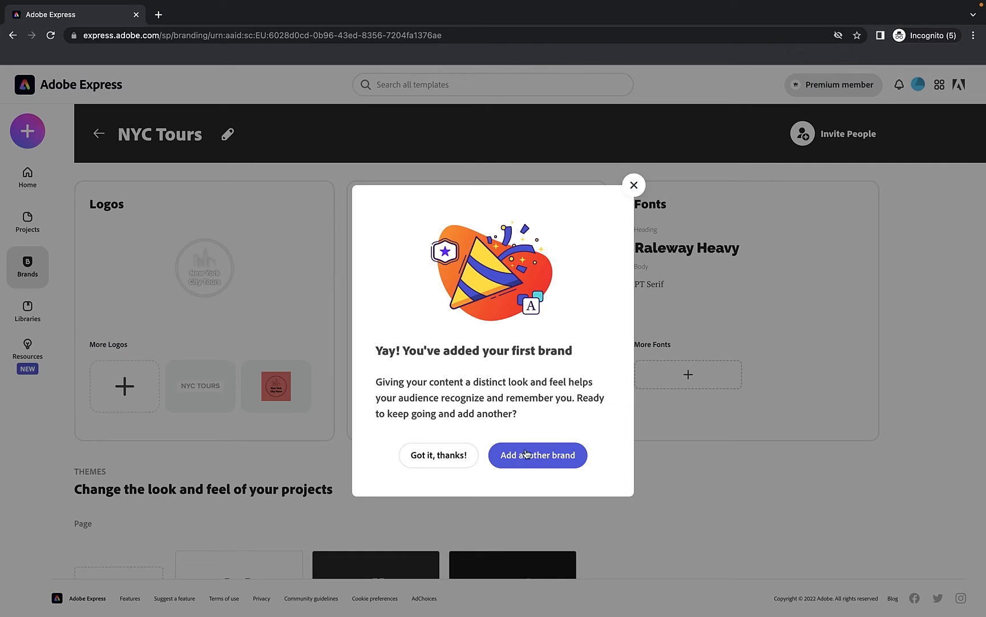
click(634, 184)
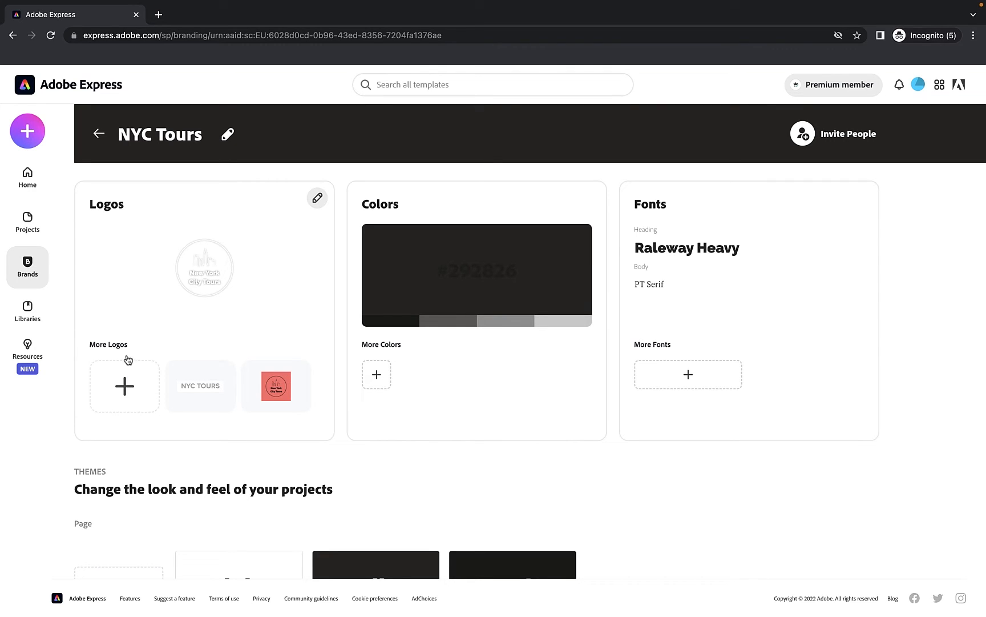
Delete the red New York City Tours logo from the brand's additional logos.
click(280, 393)
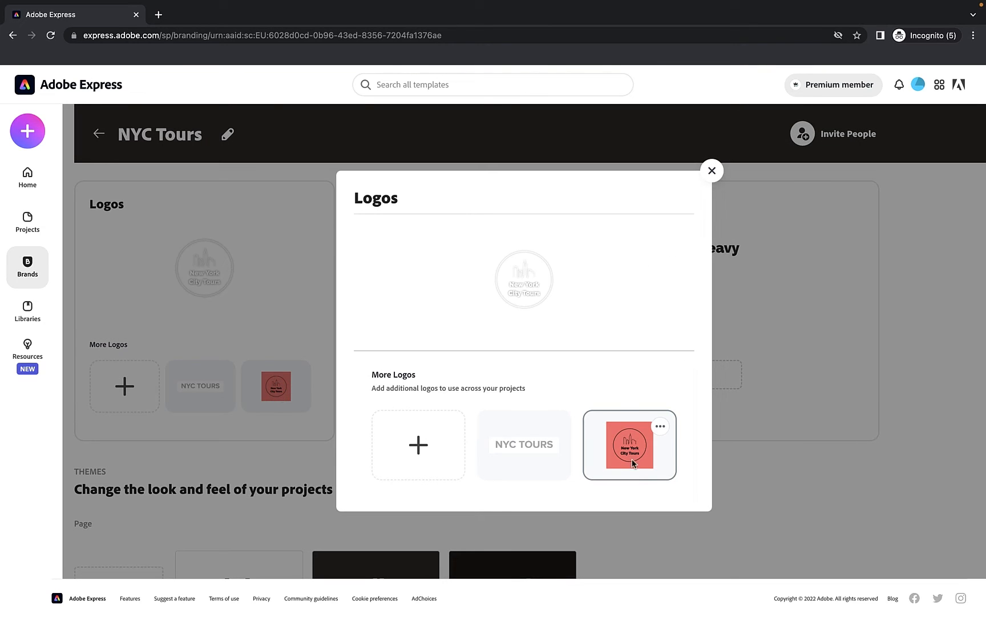
click(660, 428)
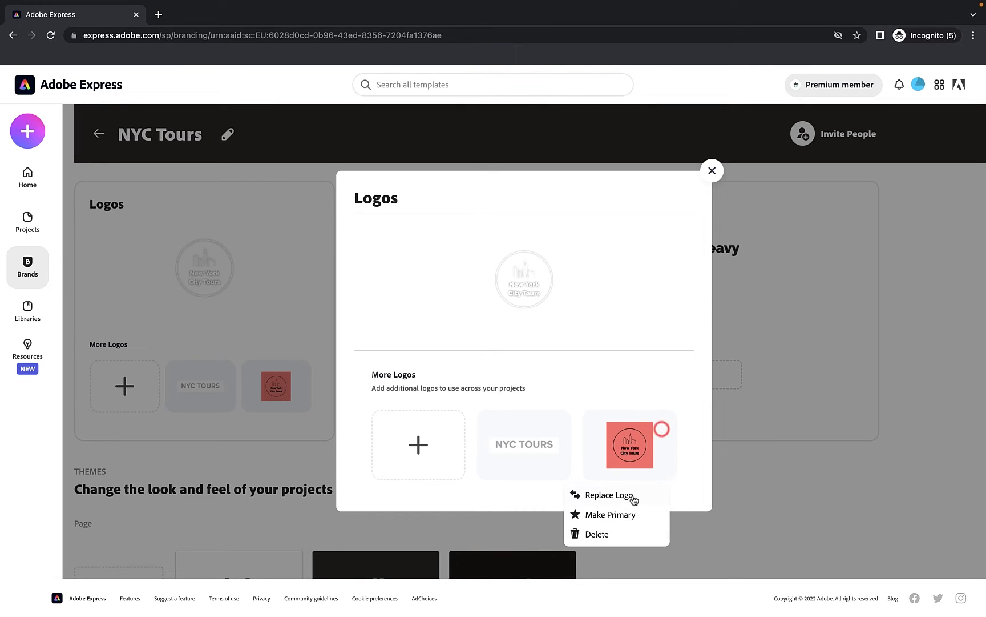
click(615, 526)
click(589, 388)
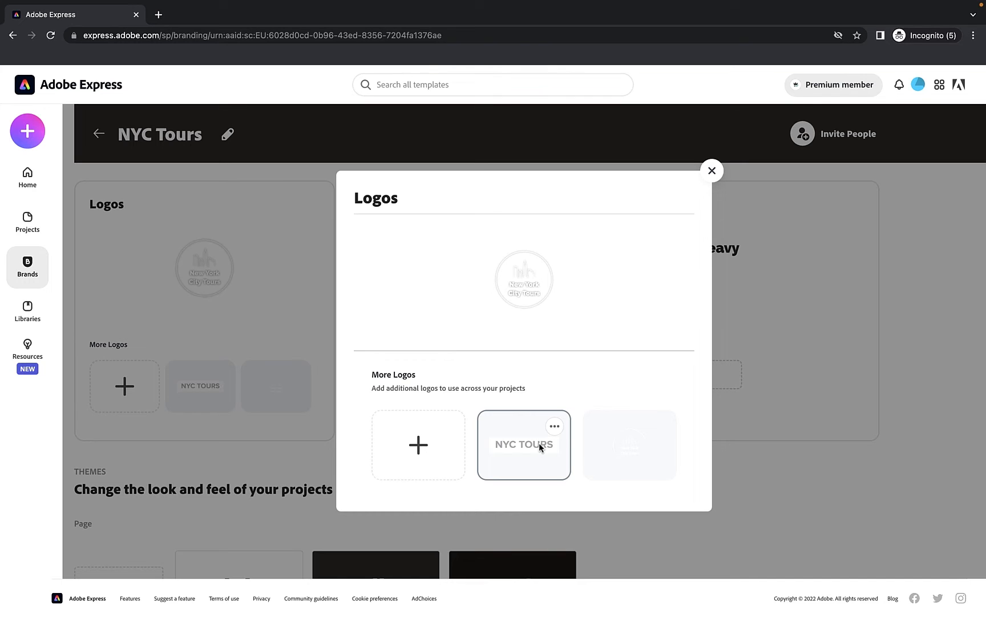
click(555, 426)
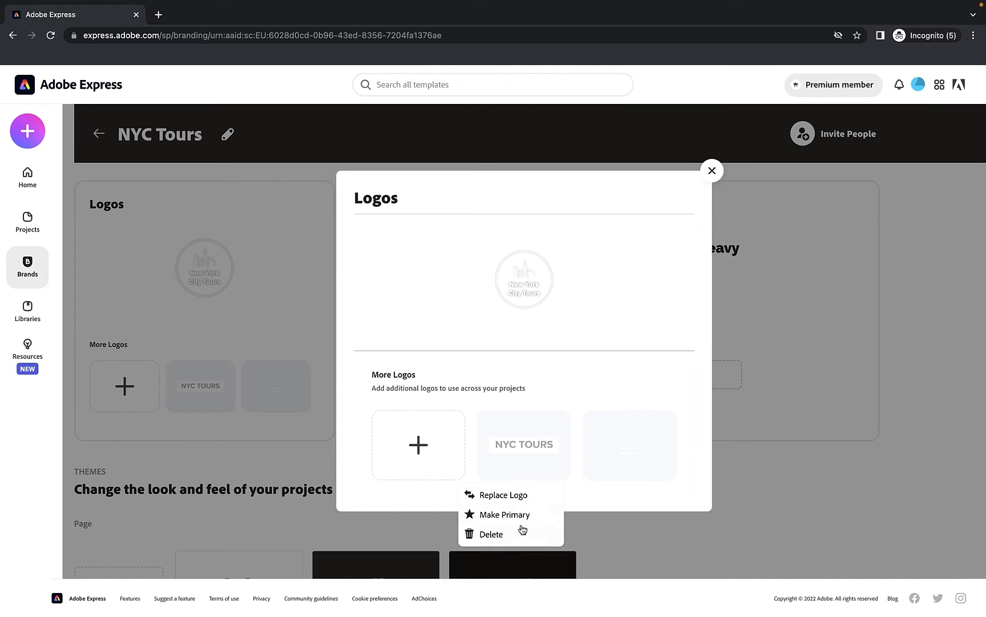
click(500, 451)
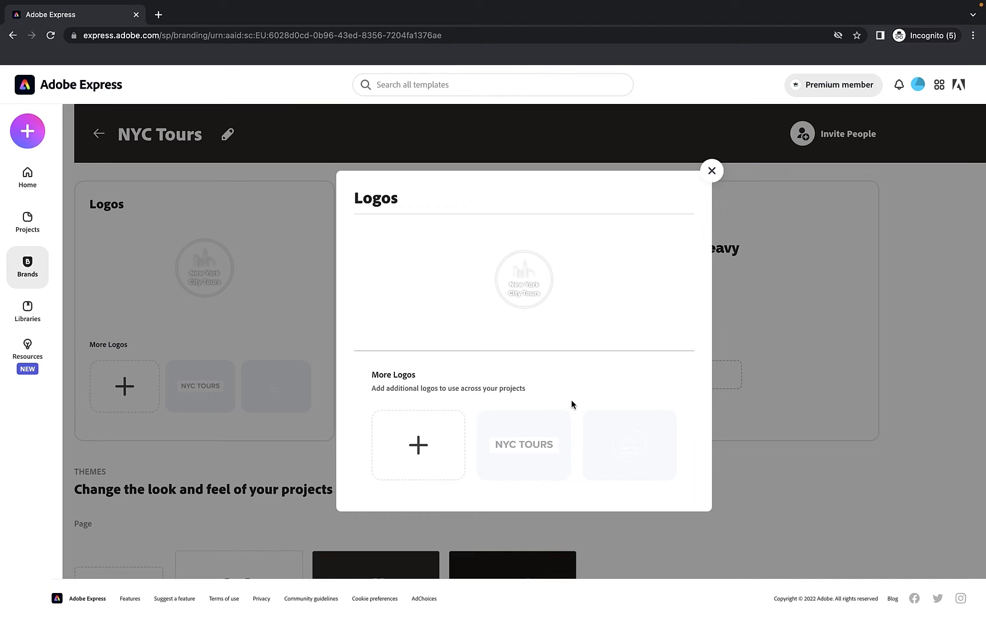
mouse_move(551, 317)
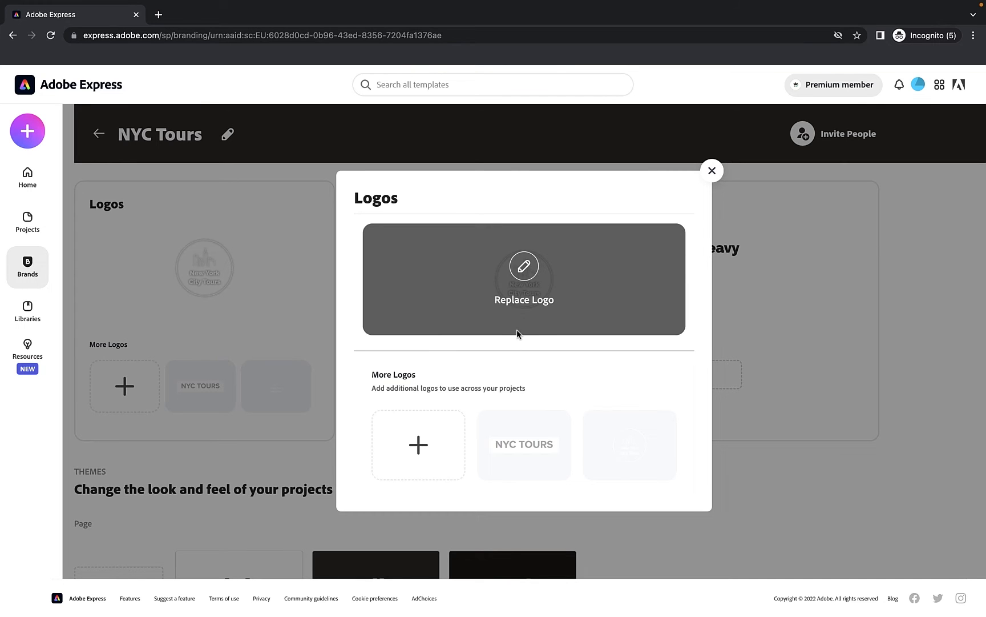
Upload the black New York City Tours logo from the New York City Tours-logos folder as an additional brand logo.
click(420, 443)
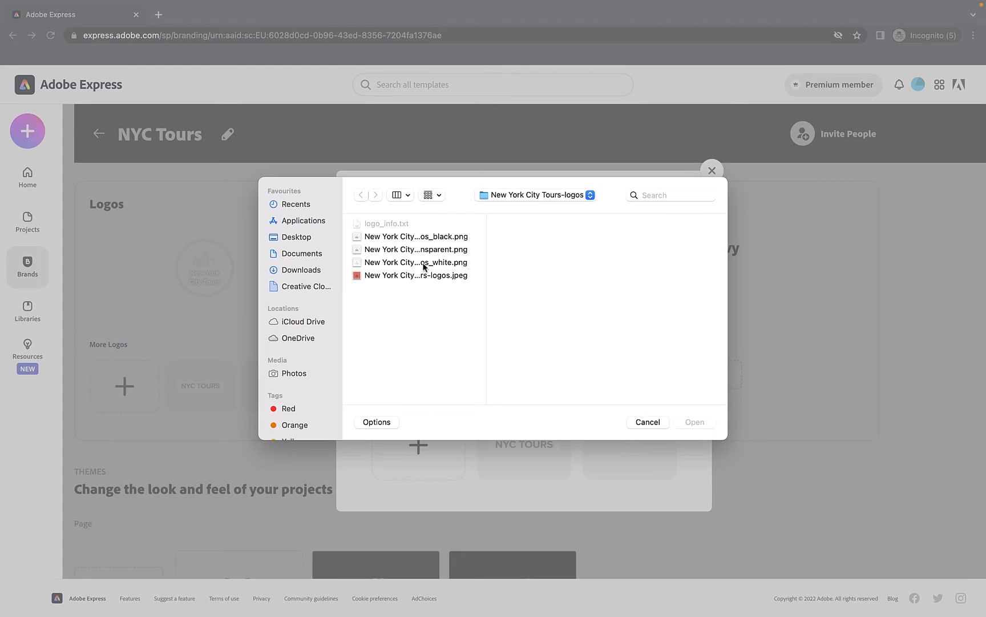
click(426, 242)
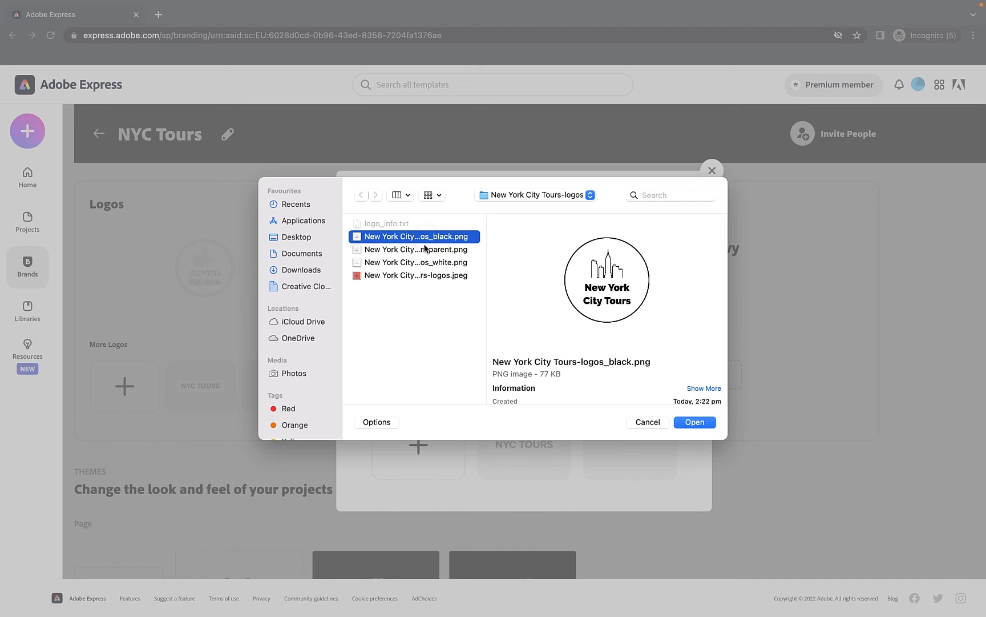
click(424, 248)
click(701, 422)
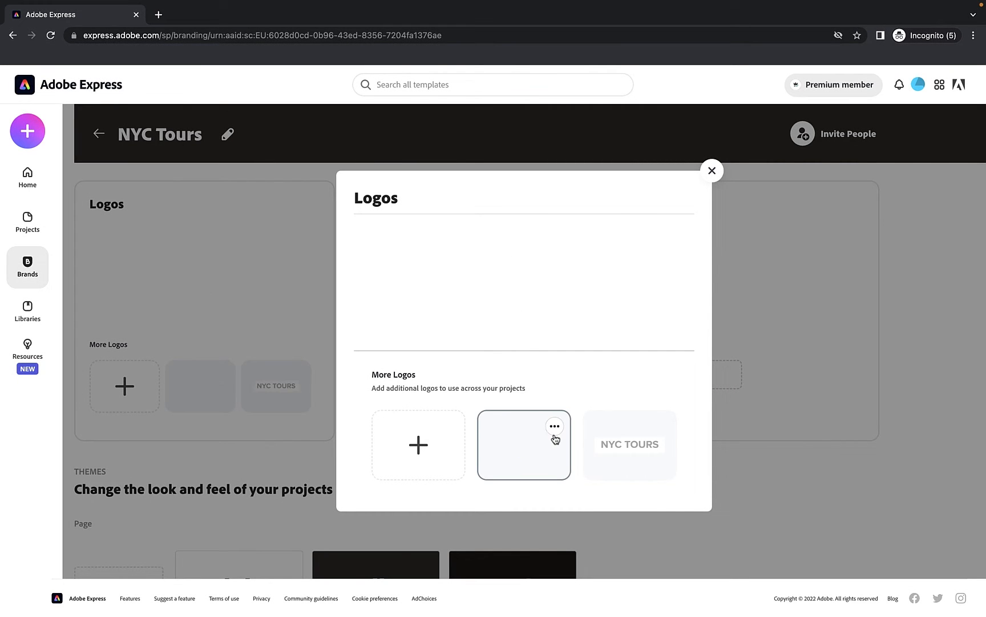
Make the black New York City Tours logo the primary logo and confirm the replacement.
click(553, 427)
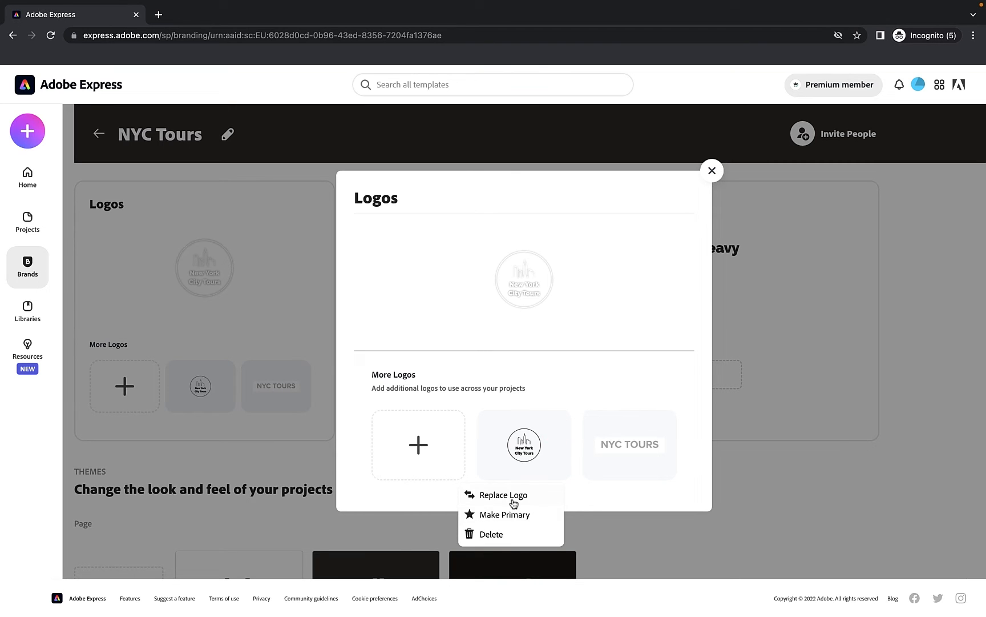
click(512, 516)
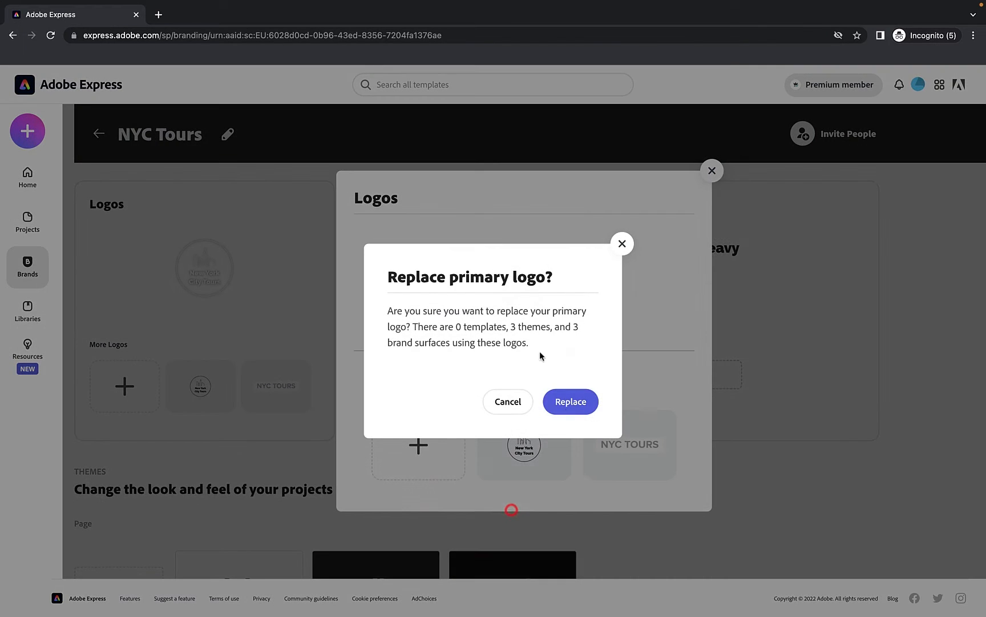
click(569, 404)
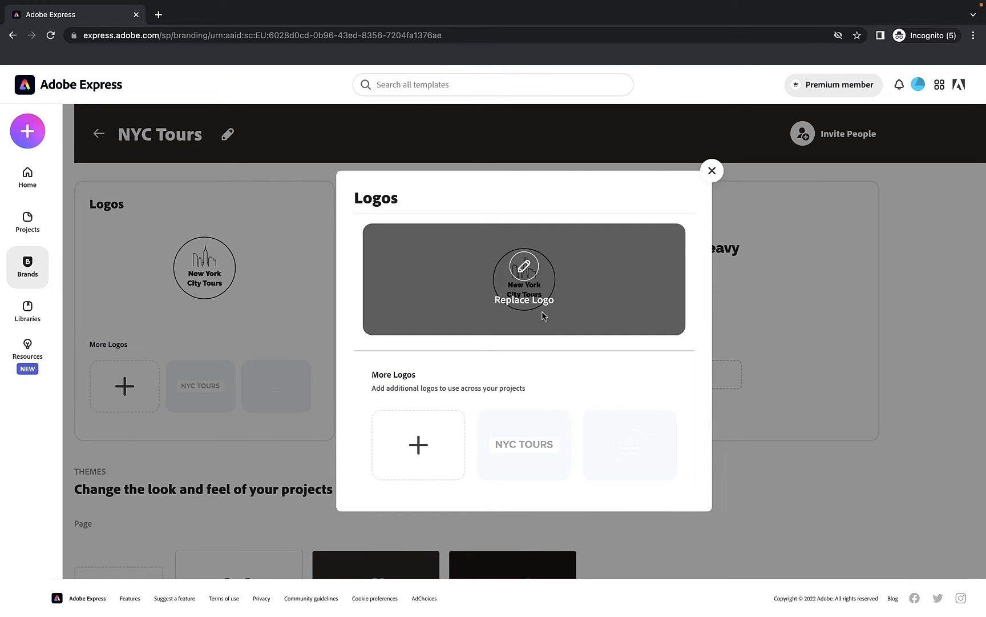
Make the white New York City Tours logo primary again and close the logo settings.
click(664, 432)
click(618, 517)
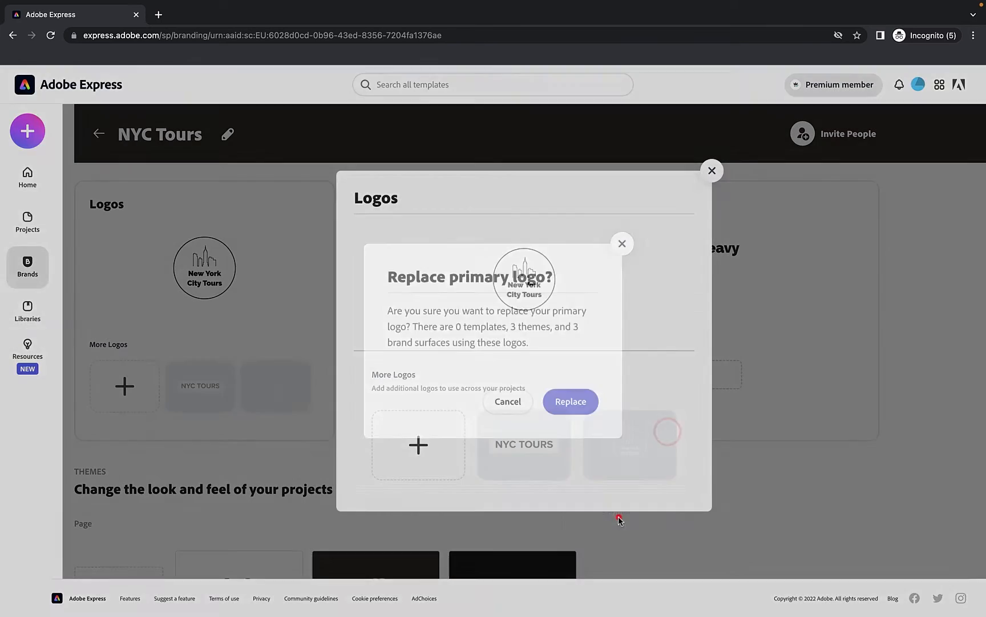
click(570, 401)
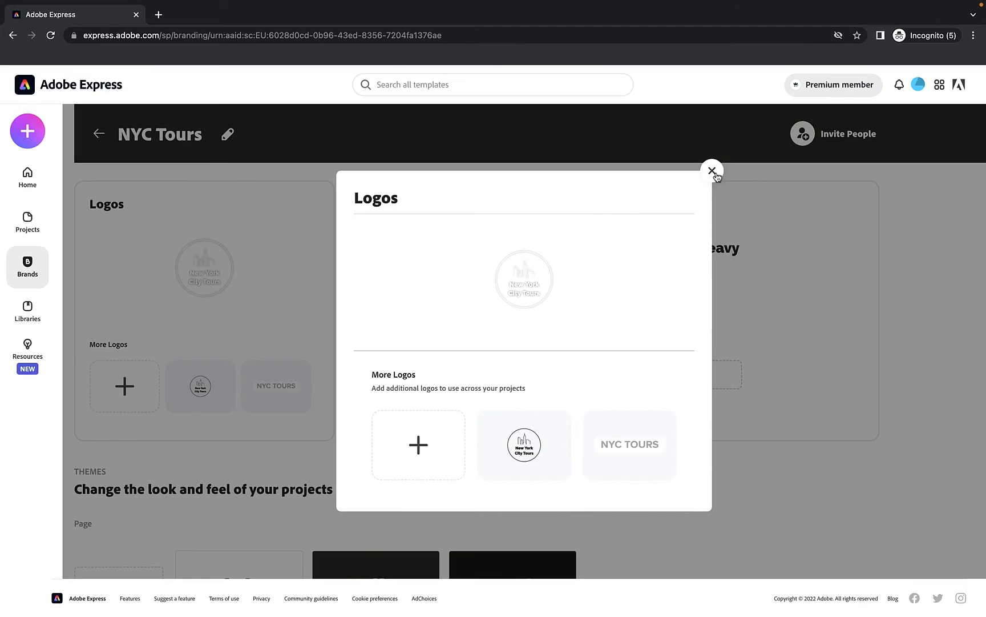
click(715, 171)
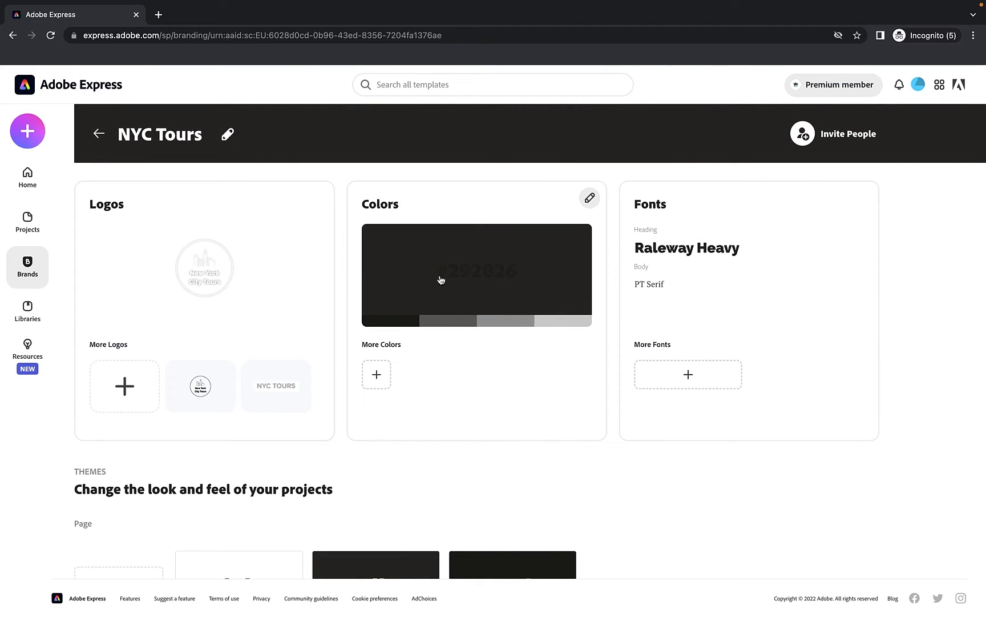
Add yellow F9D342 as an additional brand color and close the color settings.
click(406, 298)
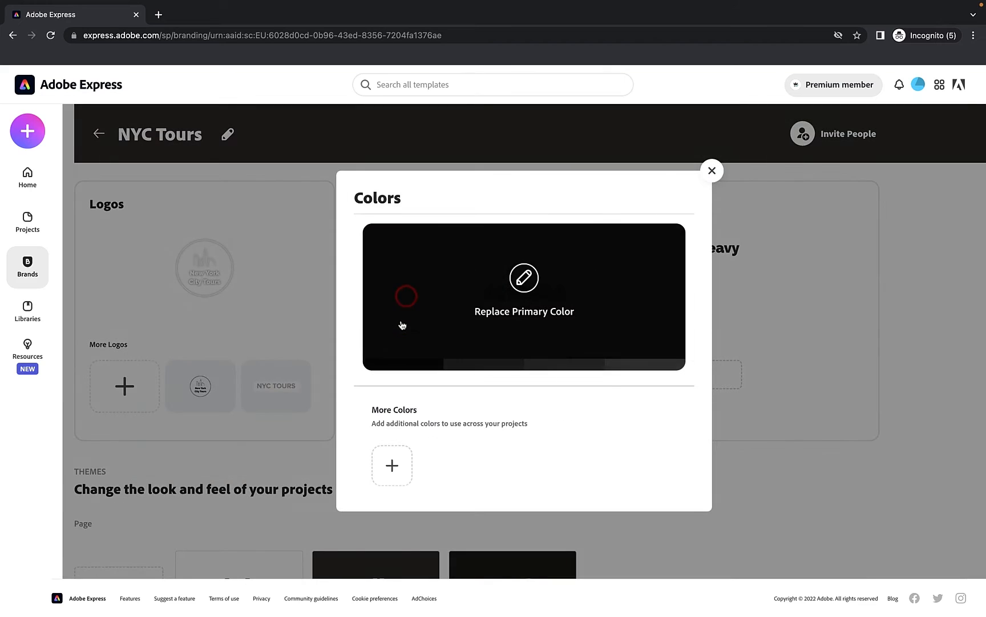
click(712, 170)
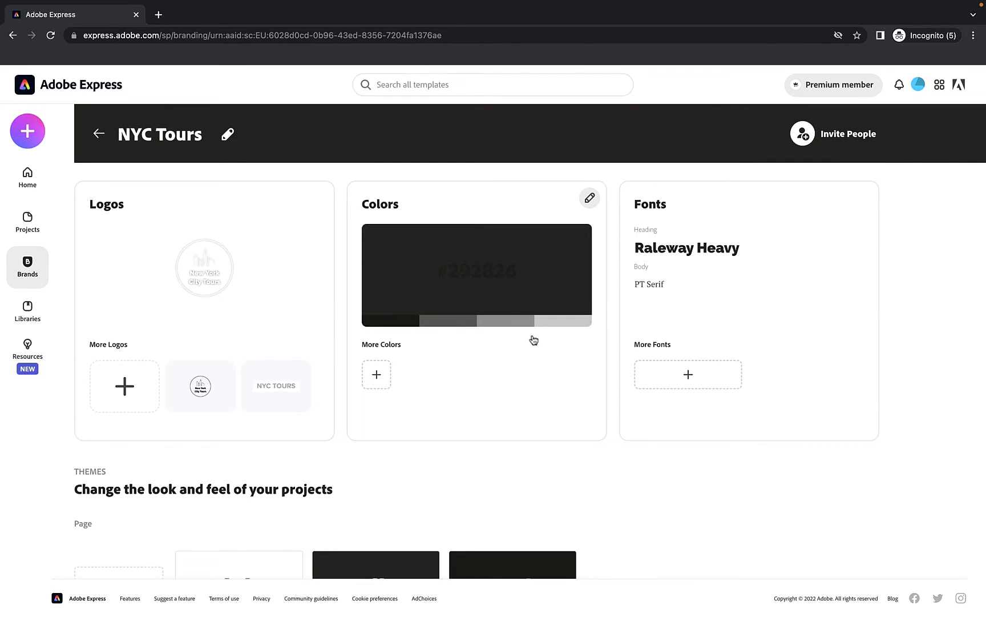
click(368, 372)
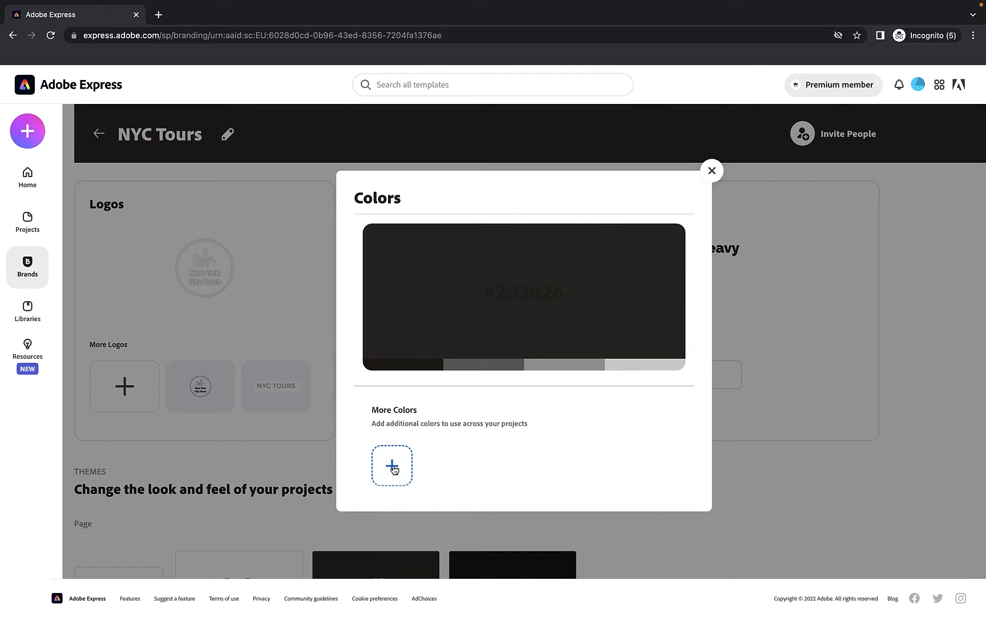
click(393, 467)
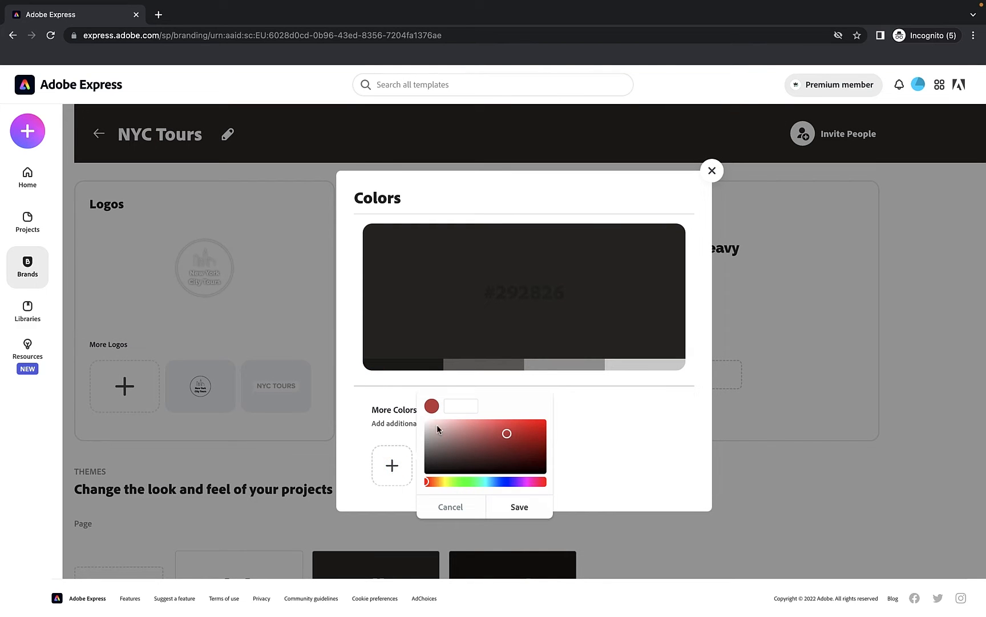
text(F9D342)
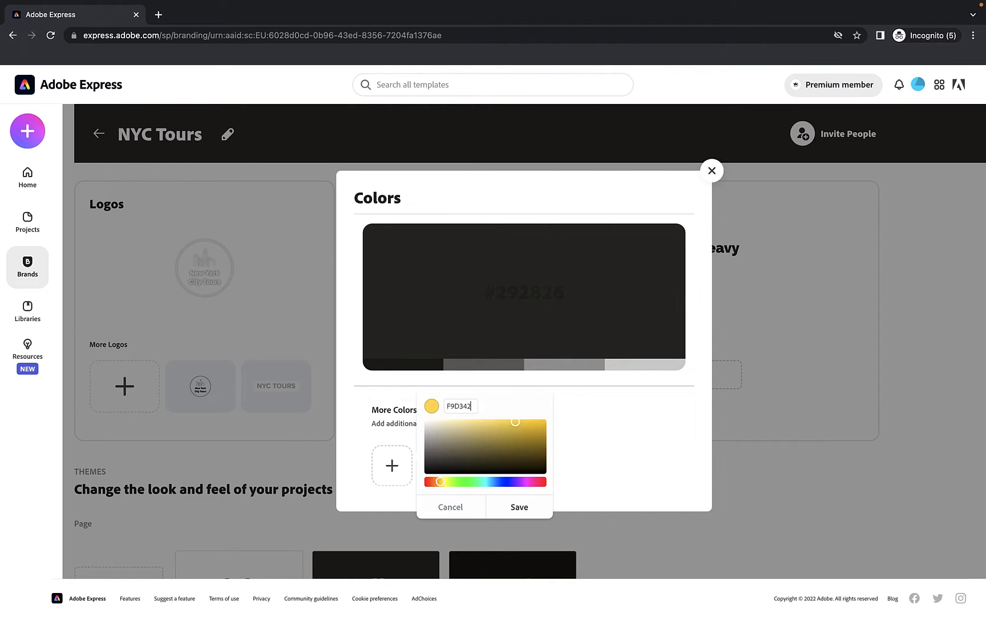
click(519, 506)
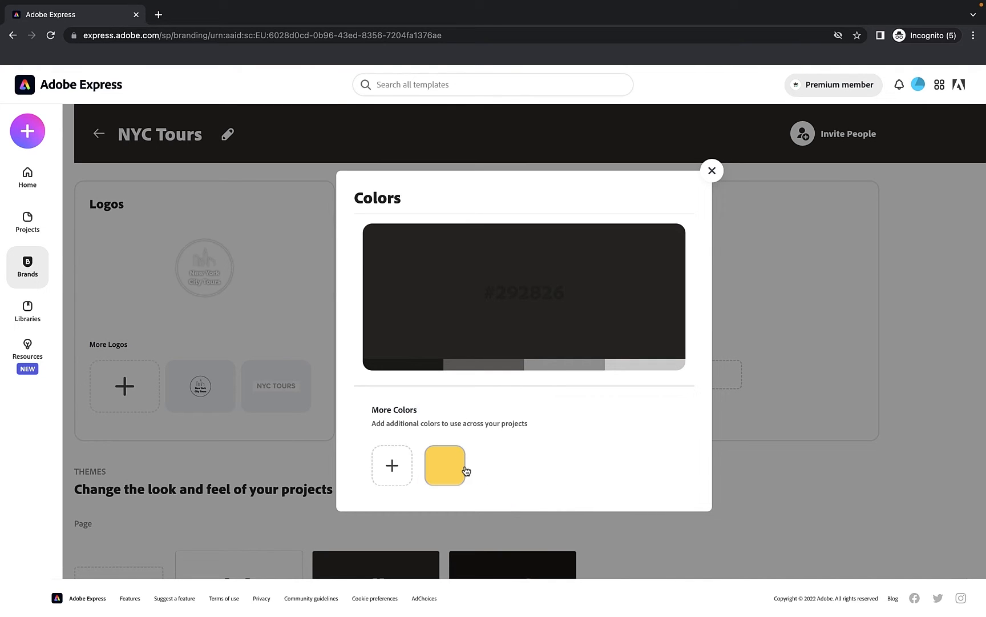
mouse_move(459, 468)
click(711, 170)
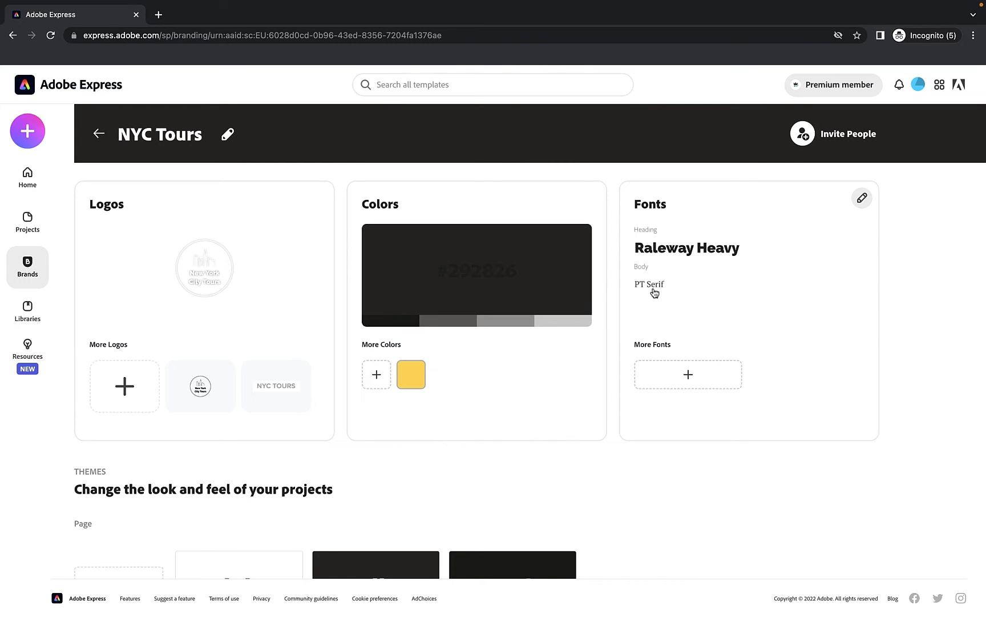
Set the brand's body font to Lato and close the font settings.
click(678, 287)
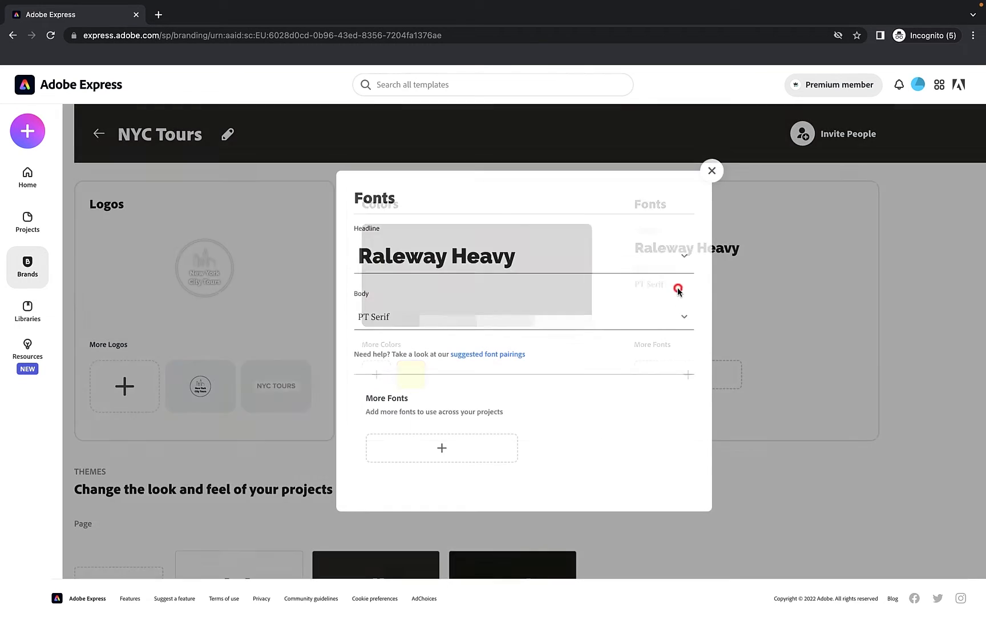
click(401, 323)
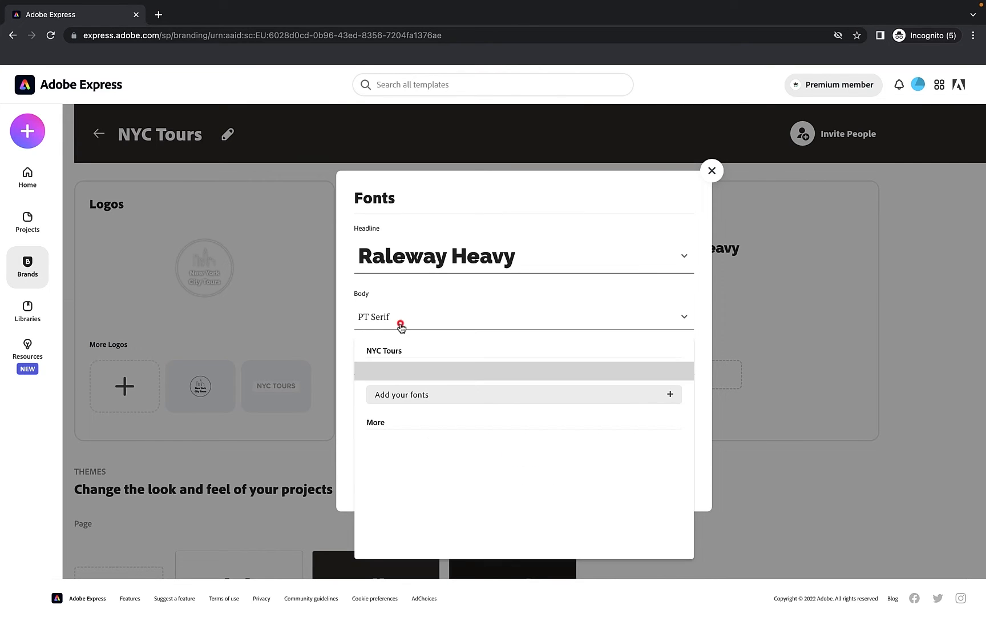
scroll(428, 405, down, 1)
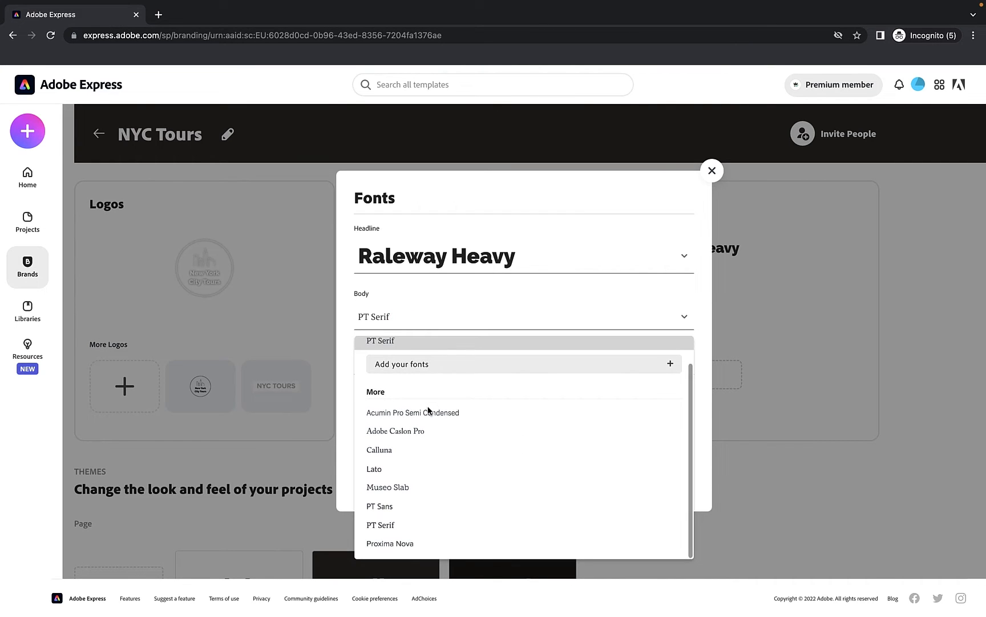
click(403, 467)
click(566, 406)
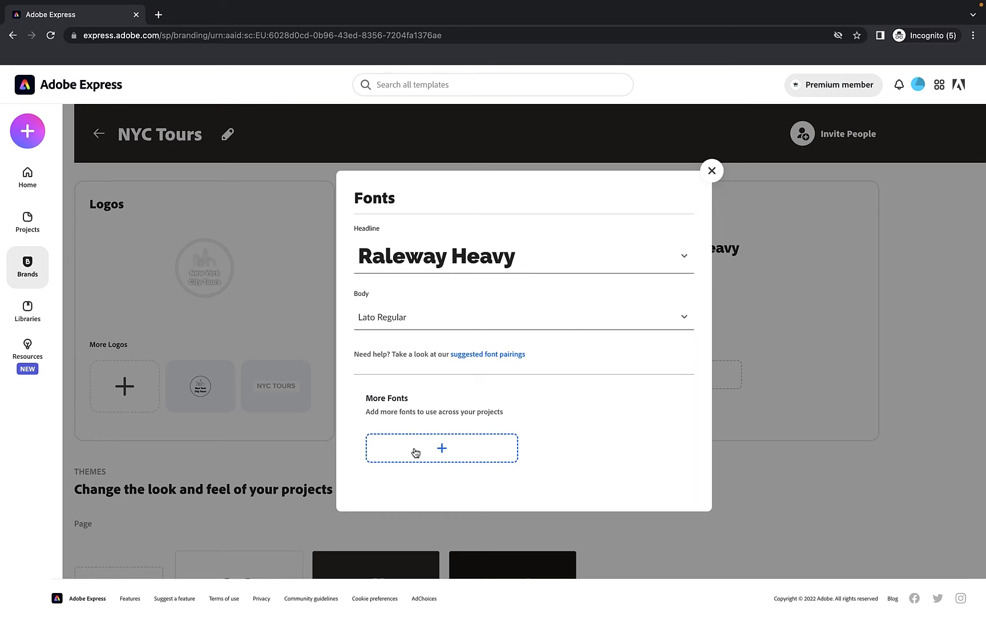
click(713, 170)
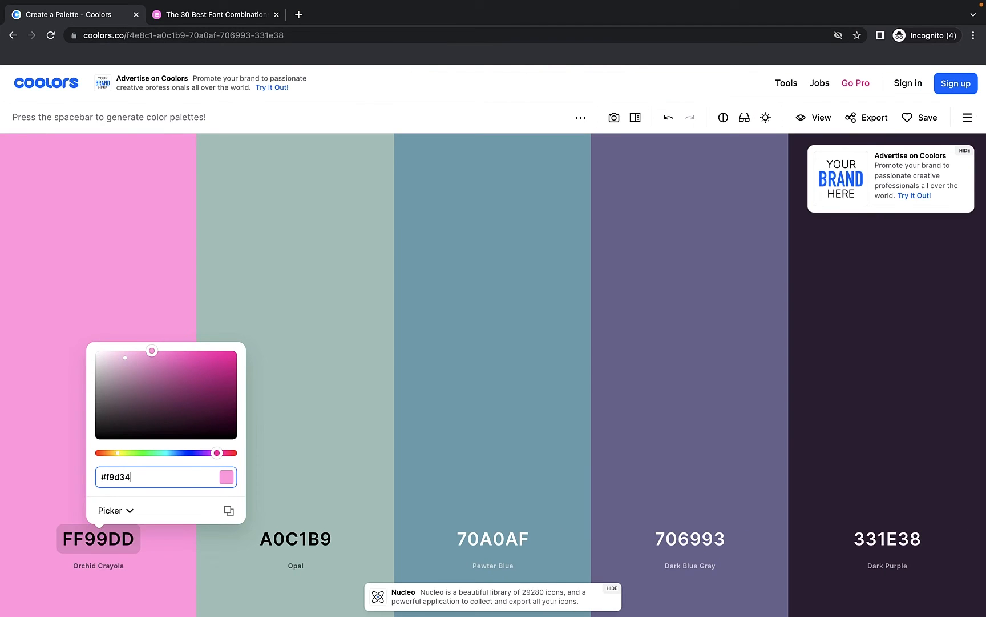
In Coolors, set the first palette color to #f9d342 and generate new palettes with that color locked.
text(2)
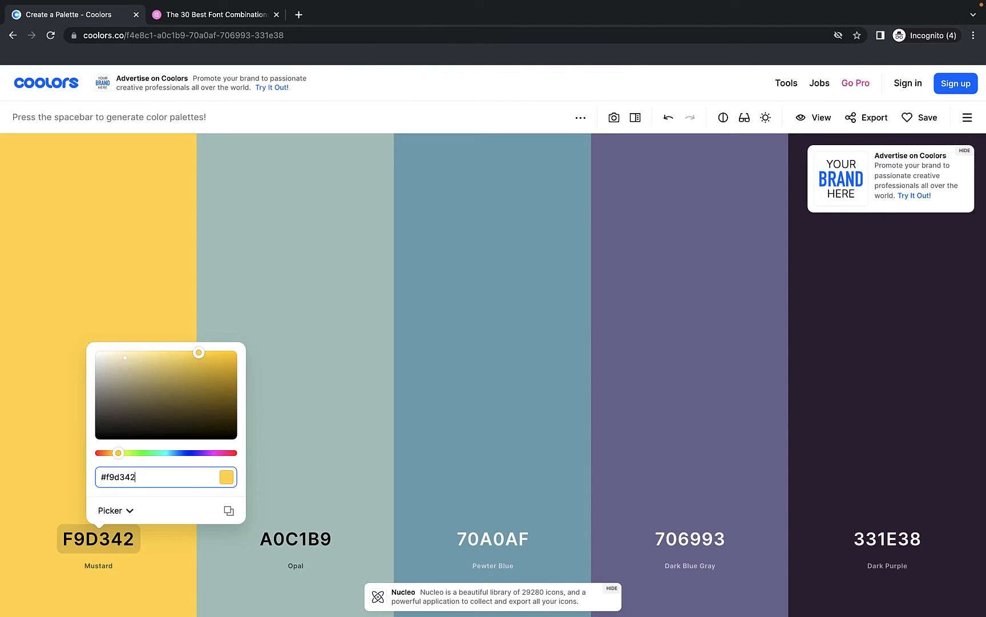
click(286, 339)
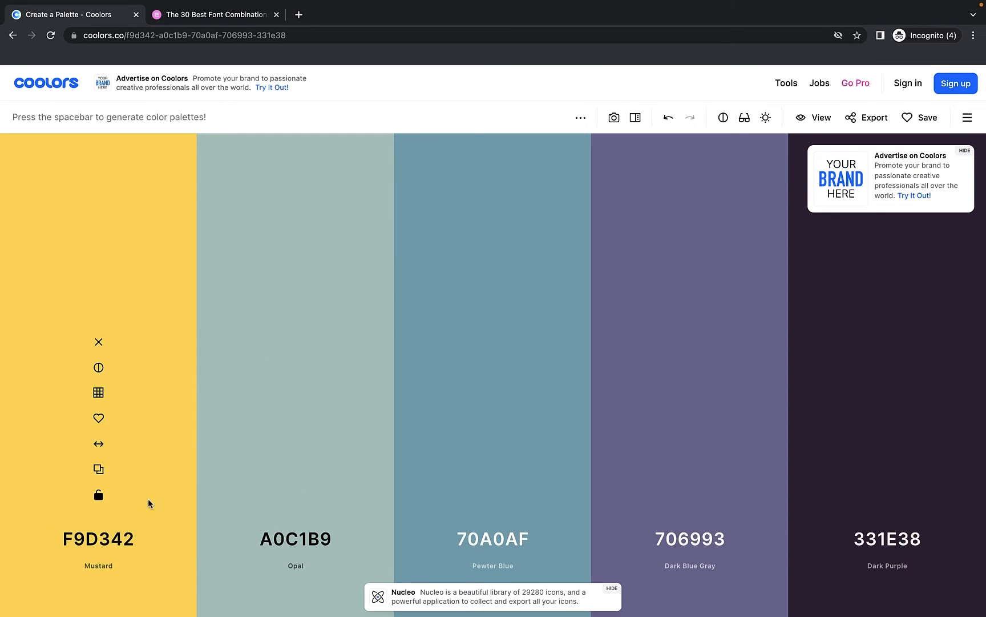
key(space)
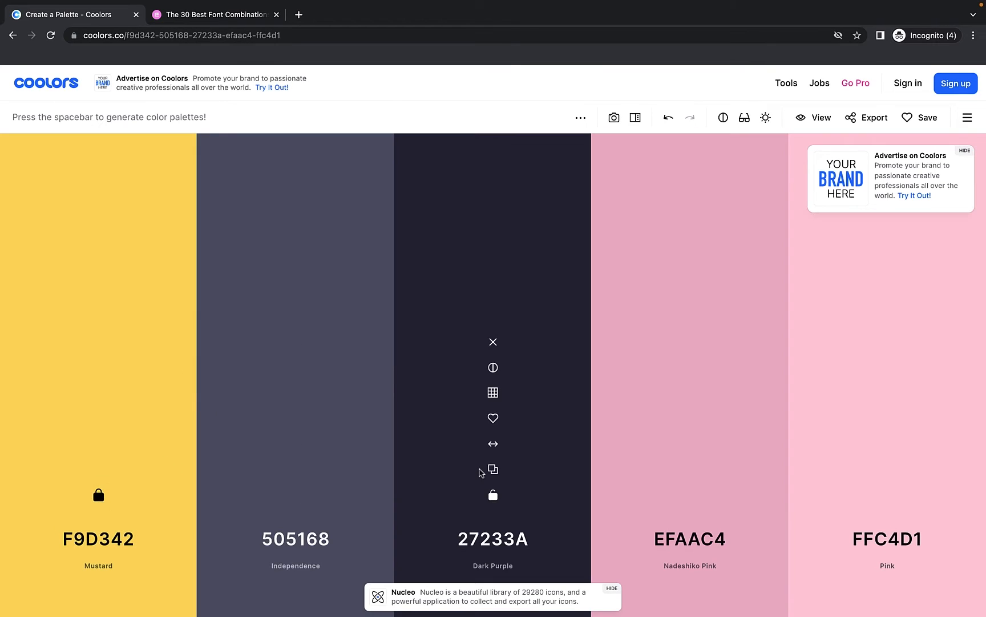
key(space)
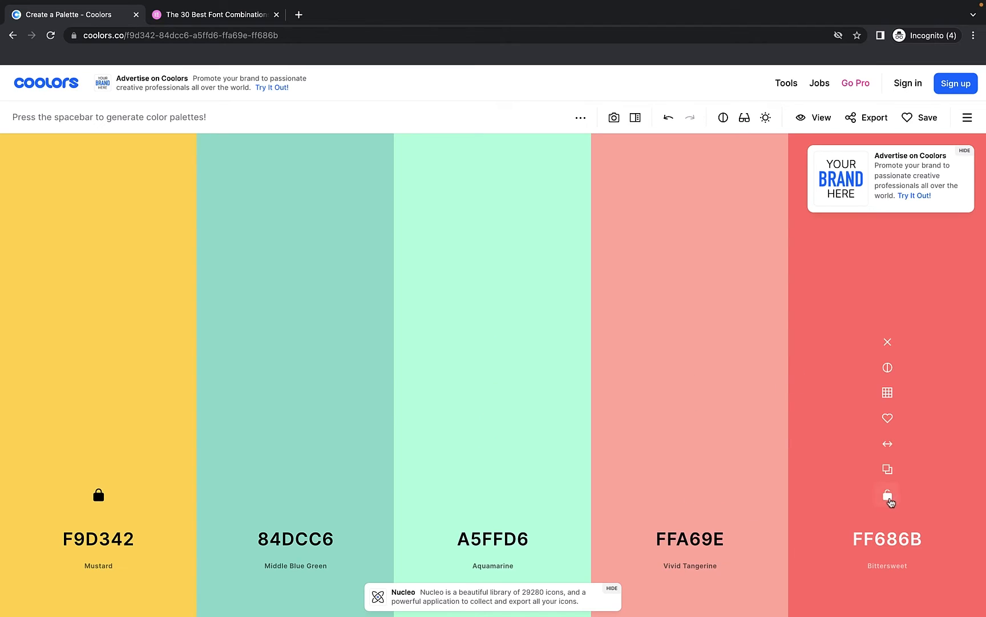
Lock the fifth palette color FF686B and the second color 01161E while generating new palettes for the unlocked colors.
click(887, 494)
key(space)
key(space)
click(296, 495)
key(space)
key(space)
key(space)
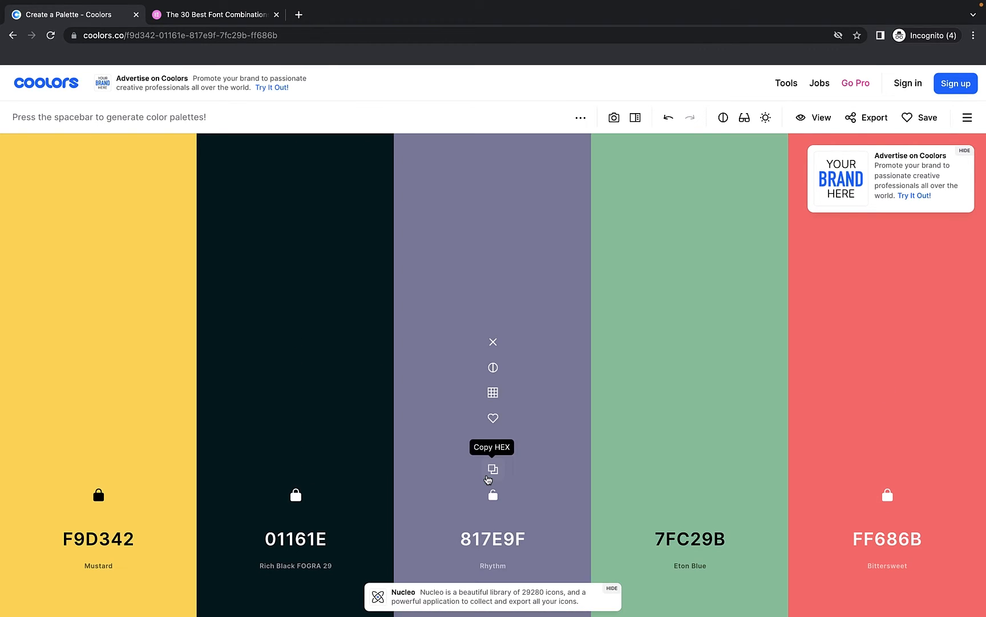
Lock the third palette color 817E9F, generate new palettes and lock 7CEA9C as the fourth color.
click(493, 494)
key(space)
key(space)
key(space)
key(space)
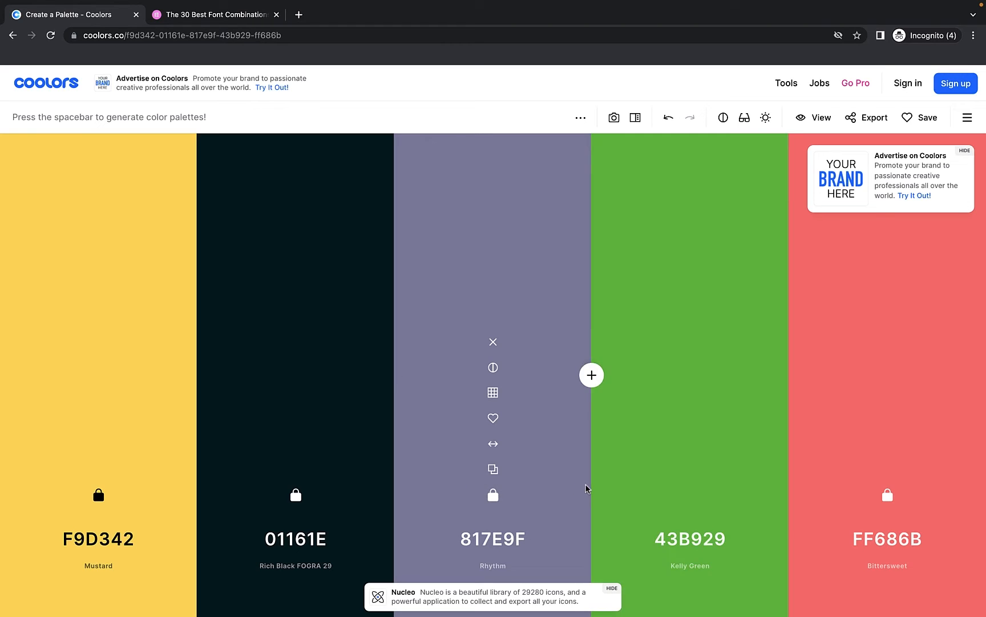
key(space)
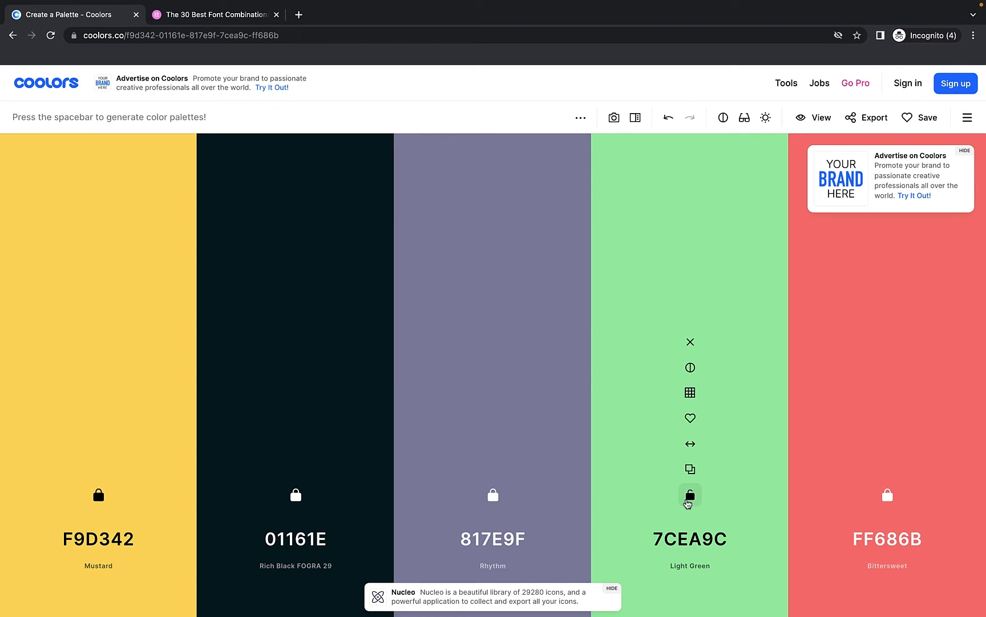
click(689, 496)
Look through the headline and body font pairing examples in the Elementor blog article.
key(ctrl+Right)
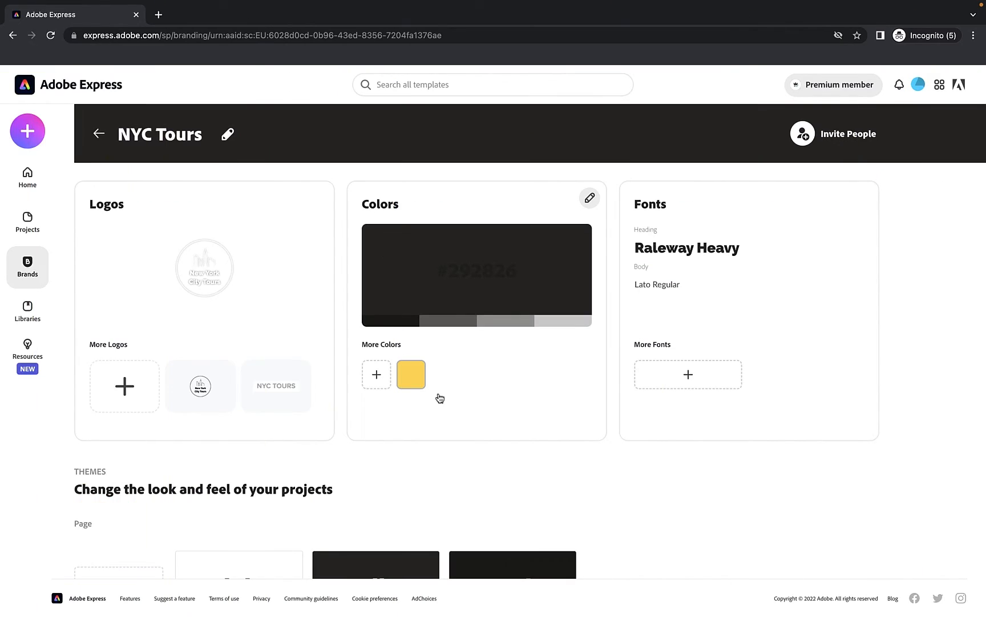
key(ctrl+Left)
scroll(253, 313, down, 10)
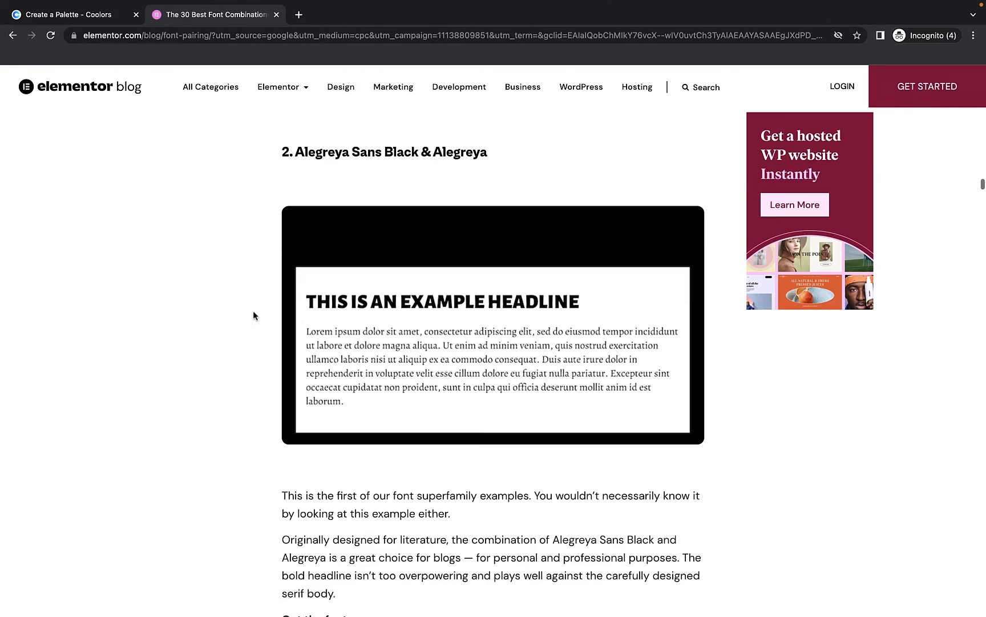
scroll(253, 314, down, 10)
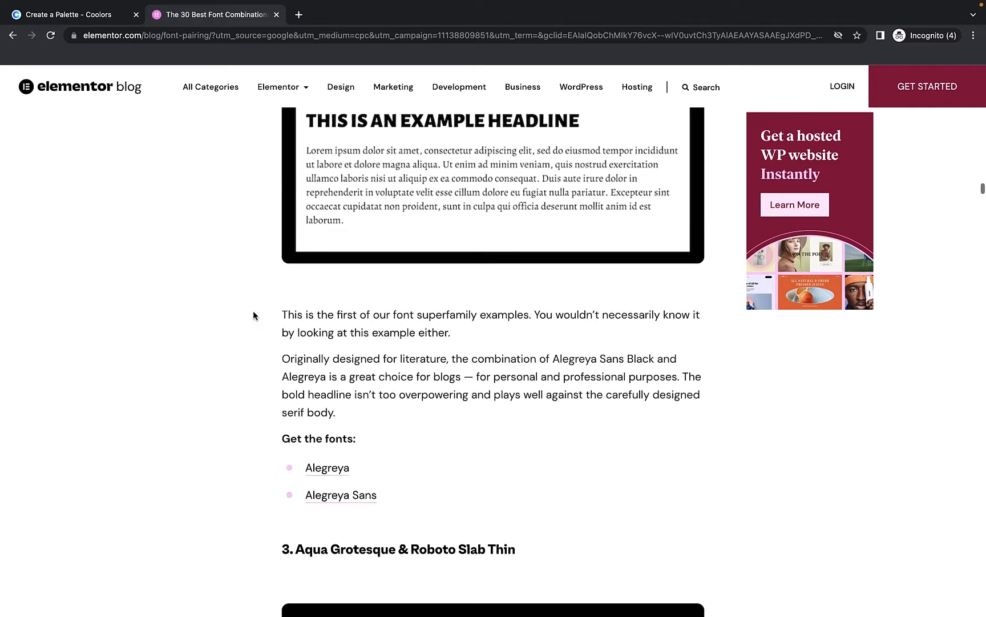
scroll(253, 311, down, 10)
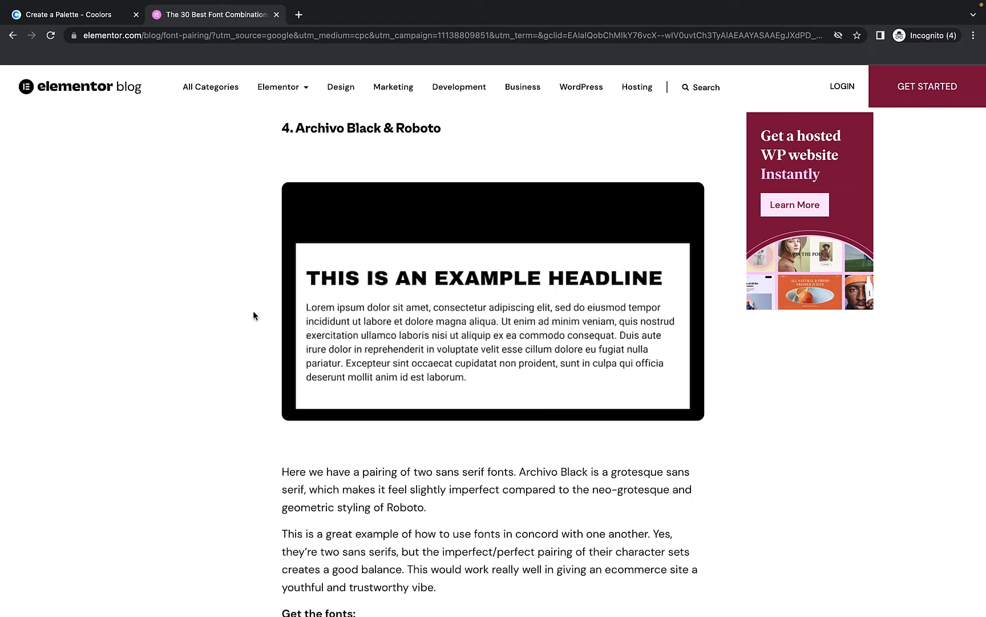
scroll(253, 316, down, 8)
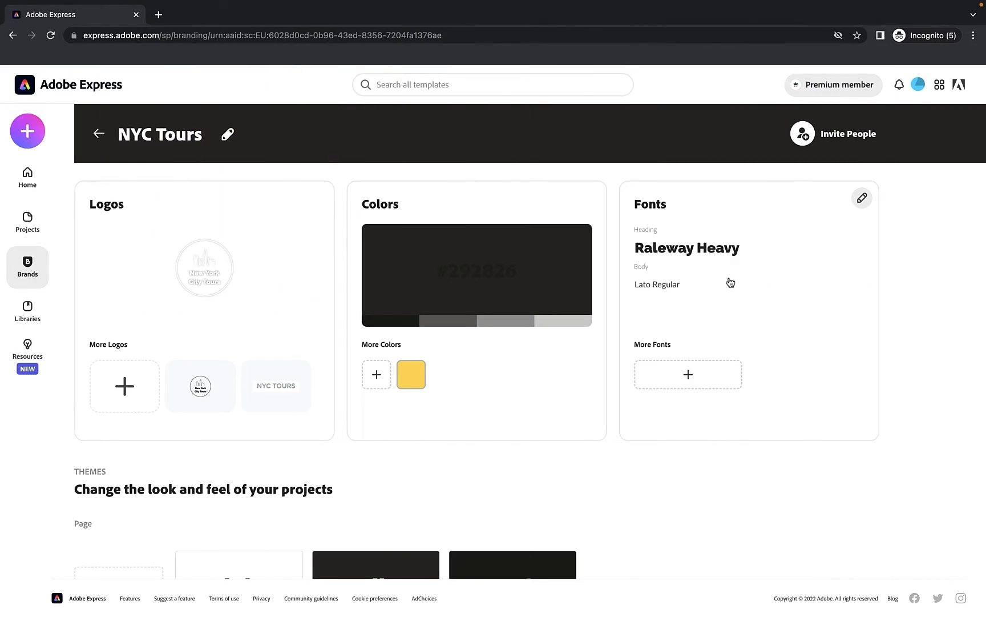
In Adobe Express, review the brand's page and video themes and open the newest Exploring New York City project for editing.
scroll(730, 283, down, 3)
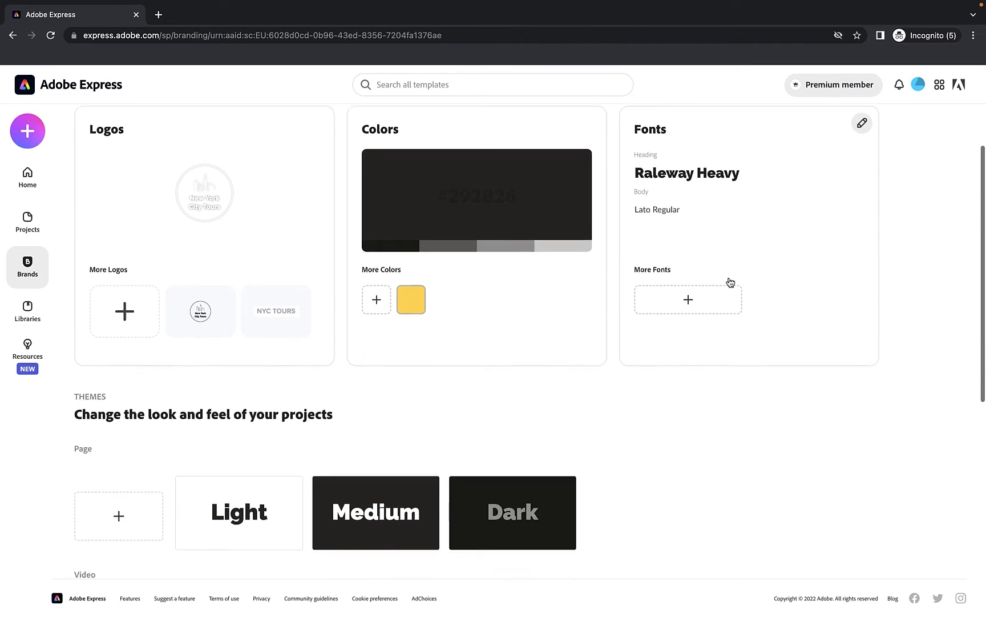
click(76, 282)
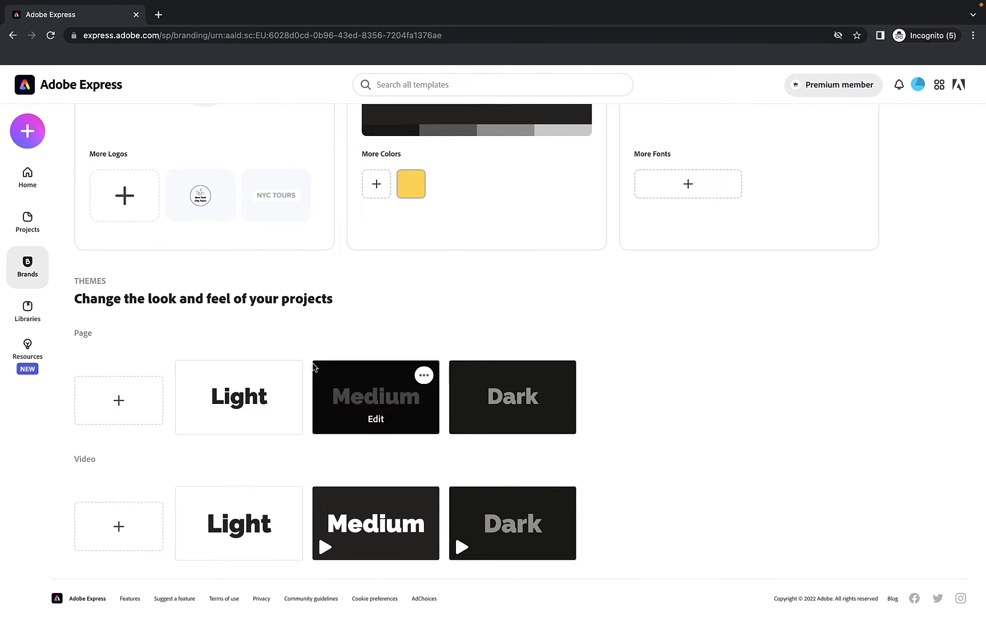
mouse_move(241, 403)
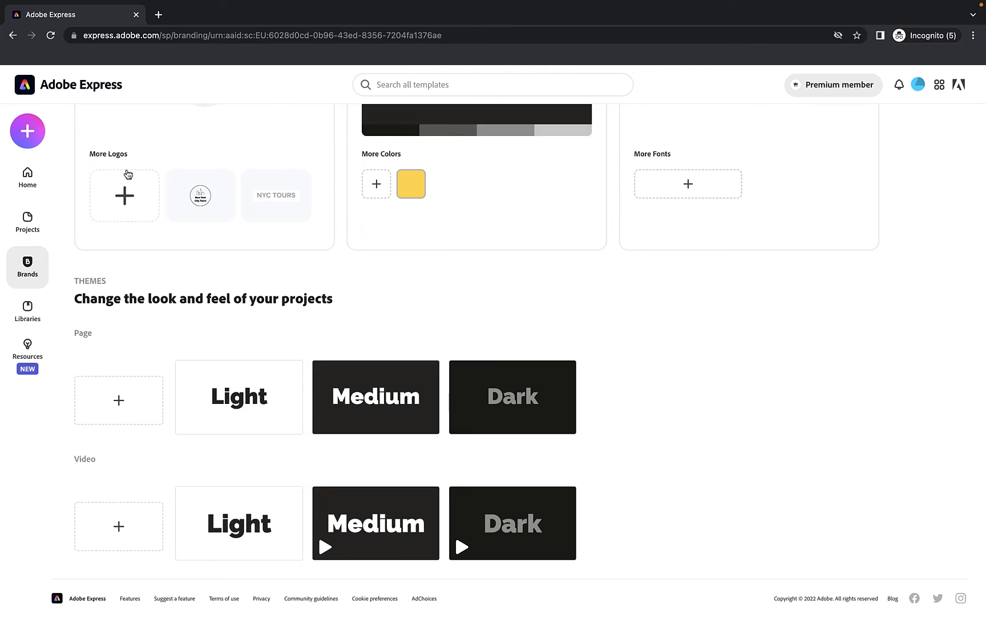
click(27, 232)
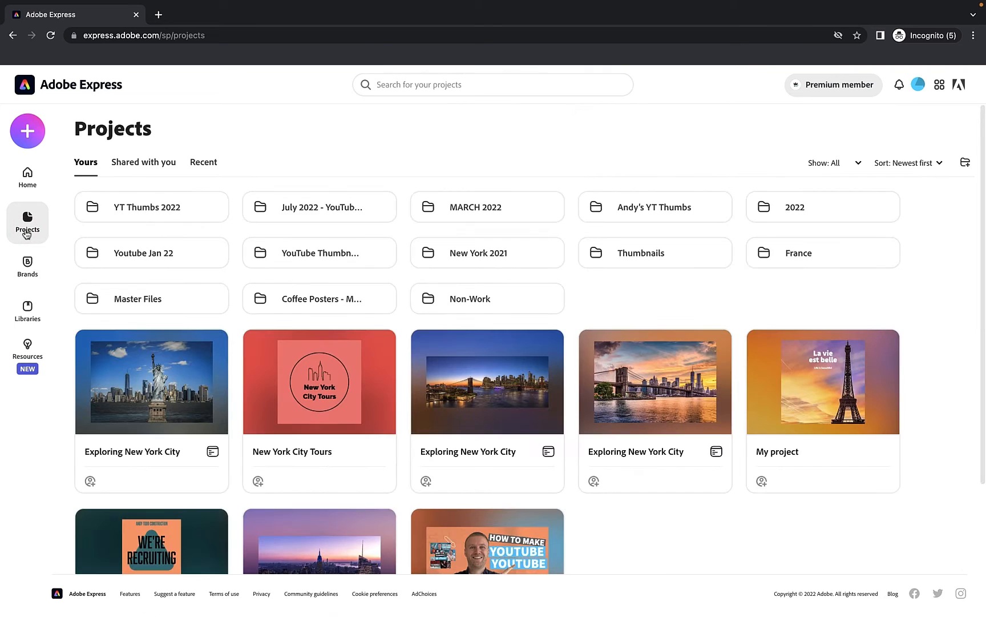
mouse_move(153, 385)
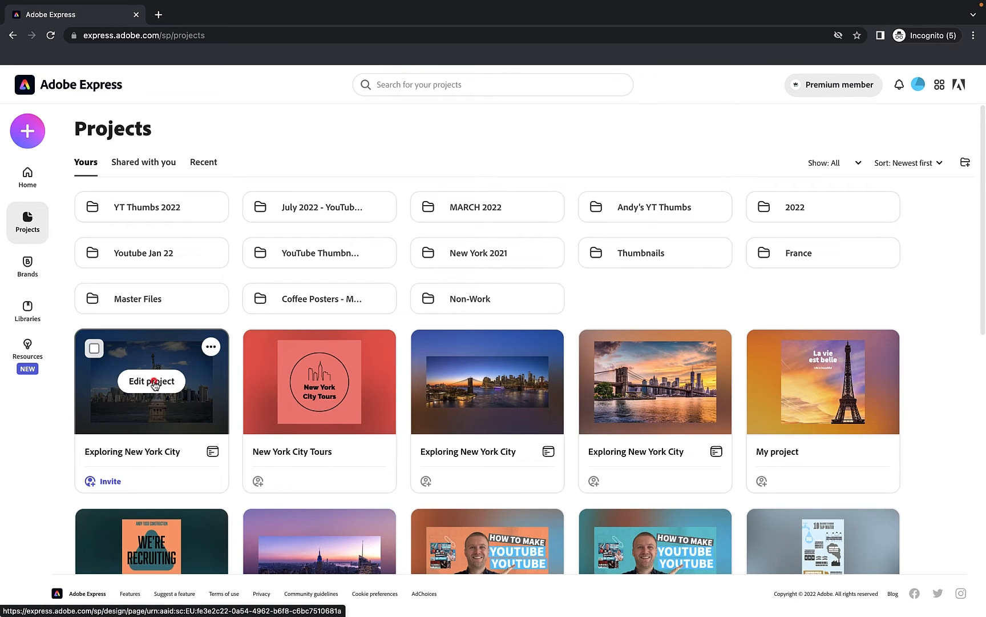
click(153, 381)
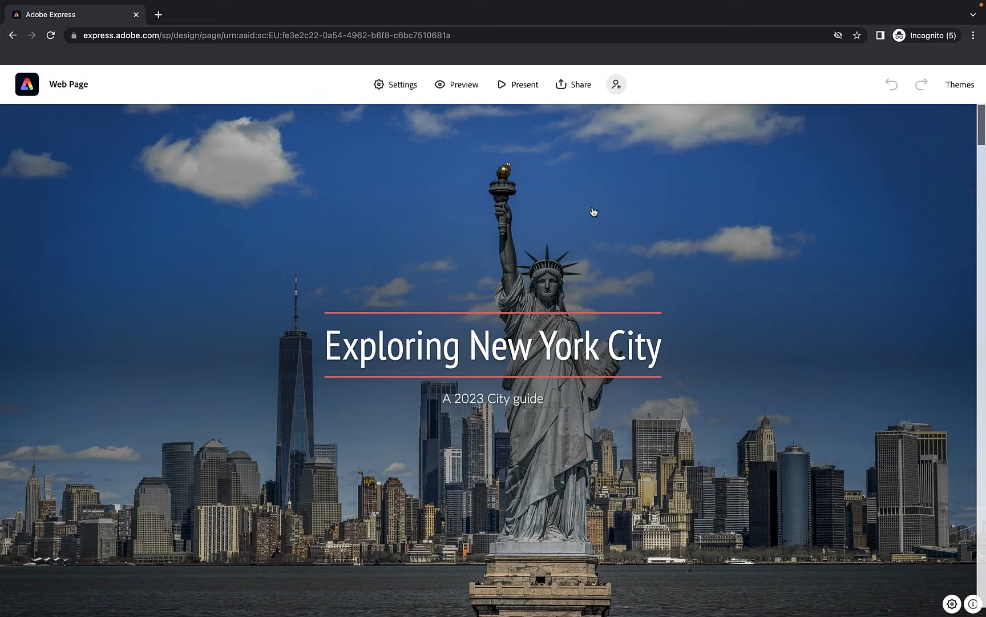
Look through the New York guide page's headings, text, photos and link buttons in its current theme.
scroll(594, 212, down, 20)
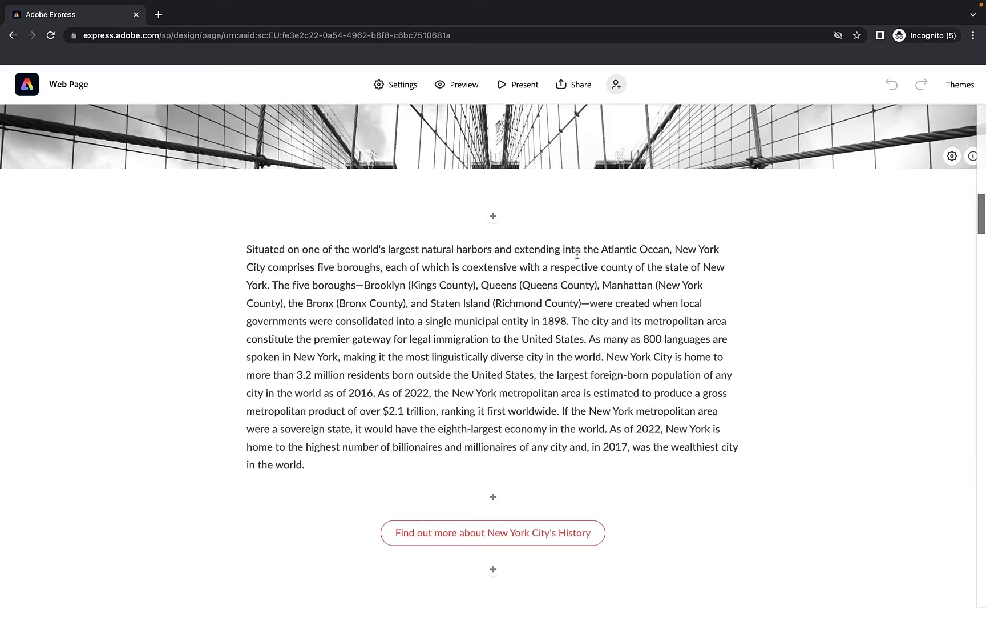
scroll(577, 254, down, 6)
scroll(457, 231, down, 15)
scroll(457, 231, up, 8)
scroll(457, 231, down, 10)
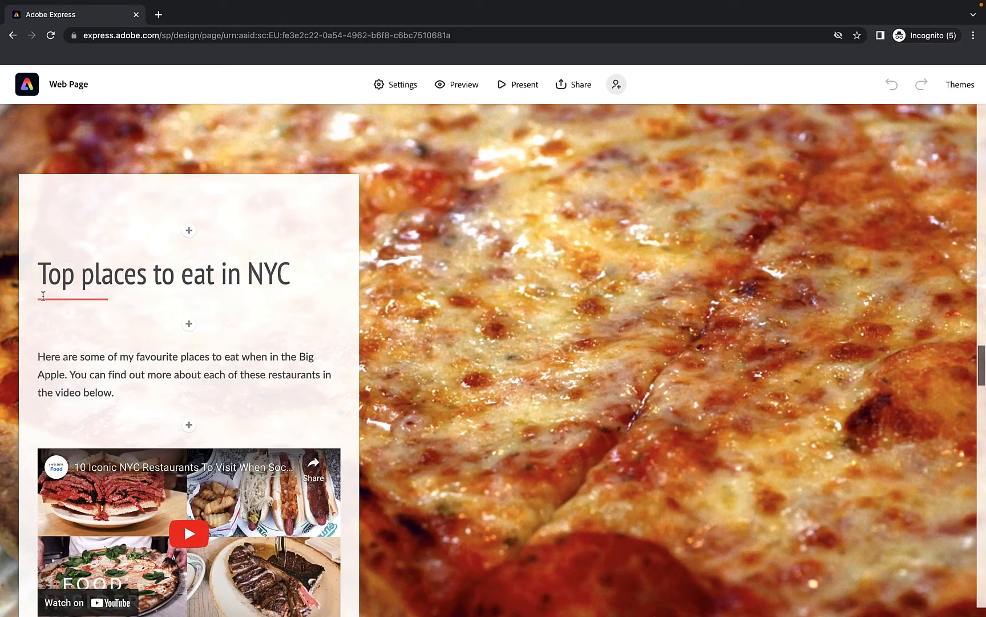
scroll(75, 300, up, 10)
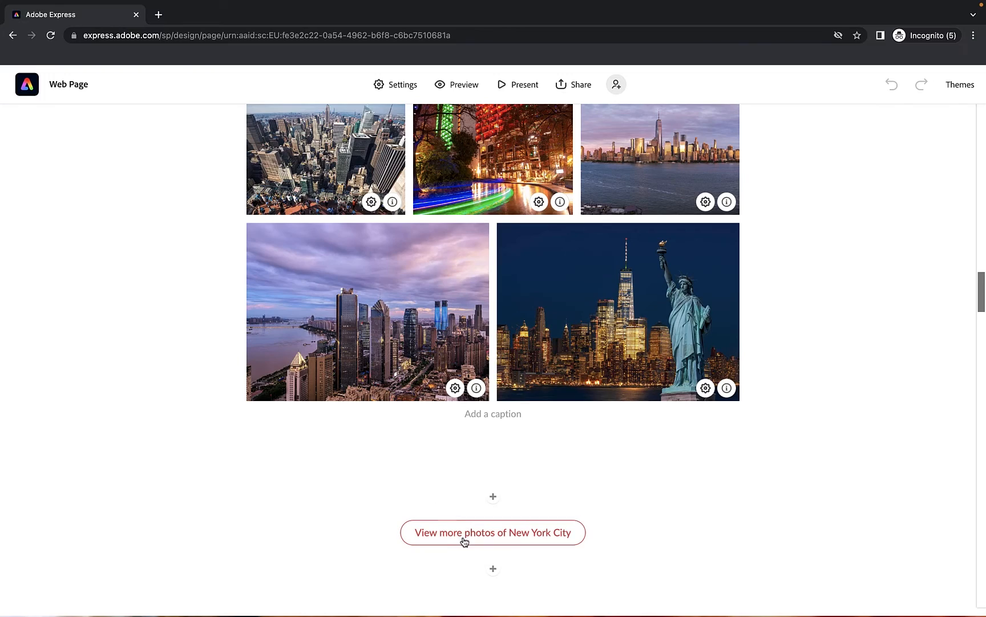
scroll(472, 482, up, 20)
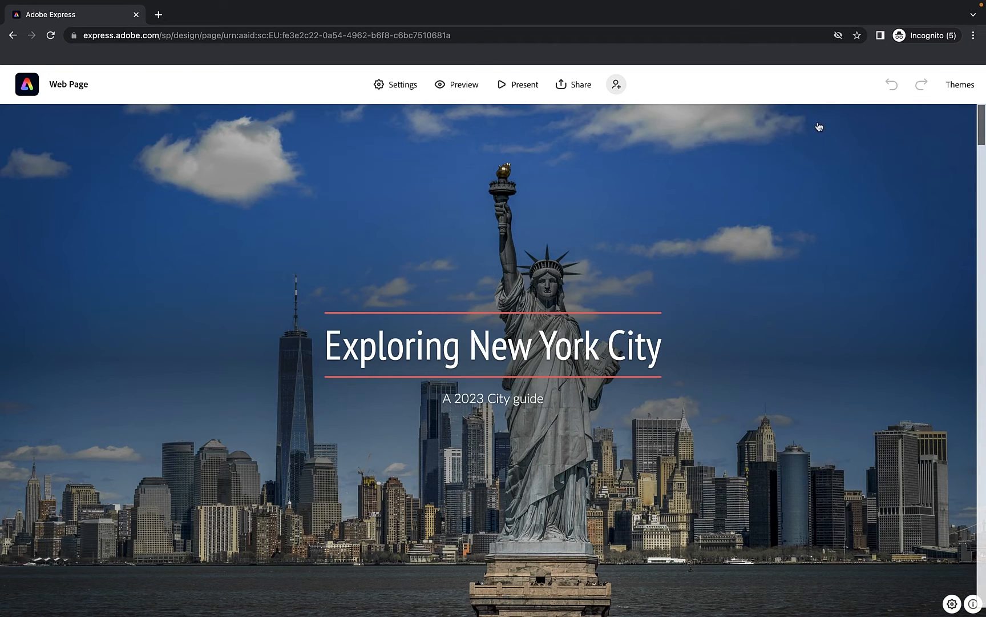
Browse the page's available brand and Adobe Express themes and check which brands can be switched to.
click(960, 89)
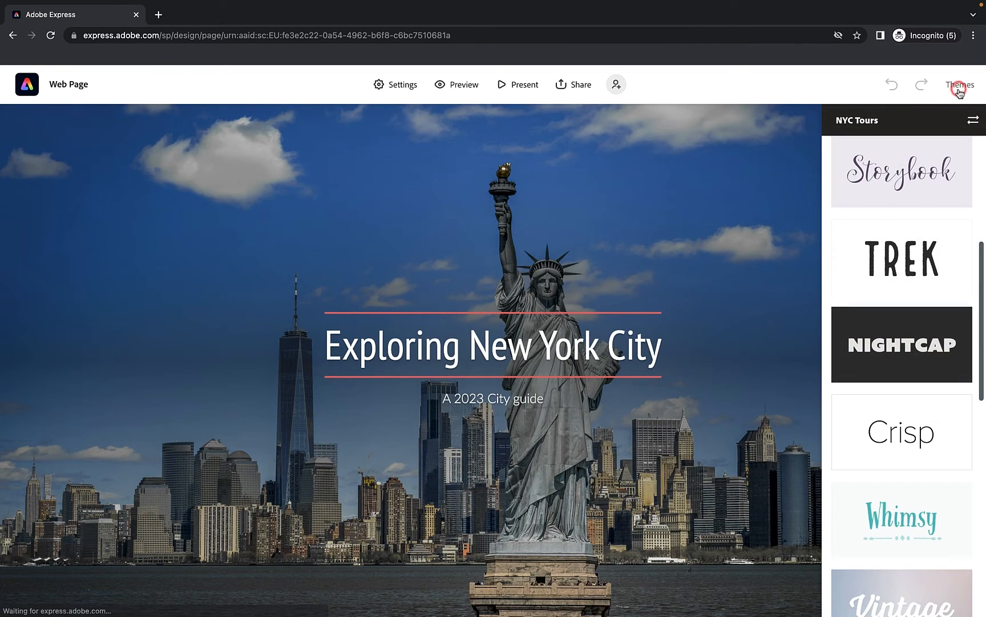
scroll(934, 337, down, 10)
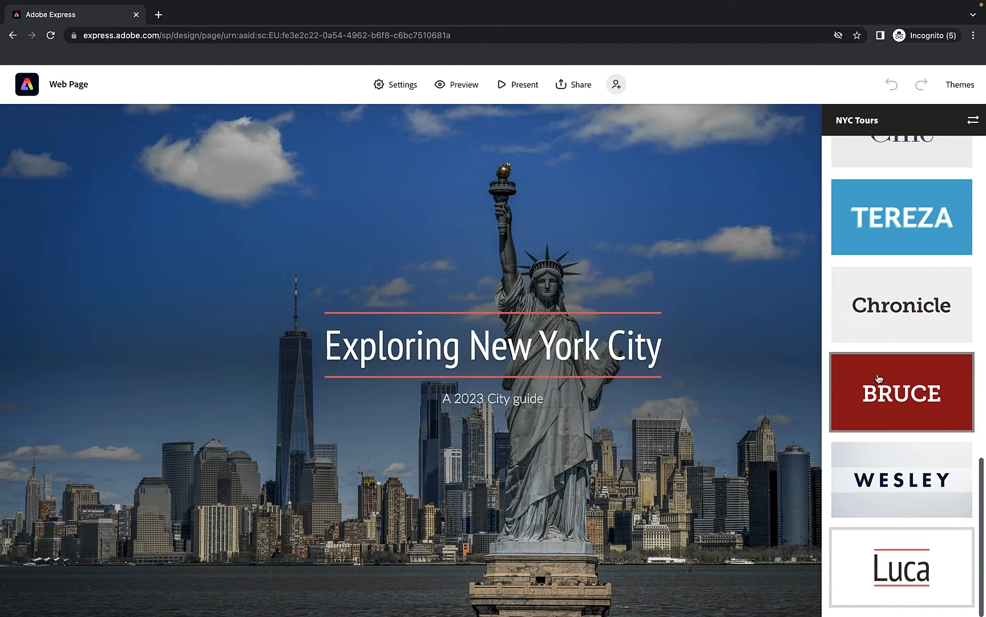
scroll(881, 358, up, 15)
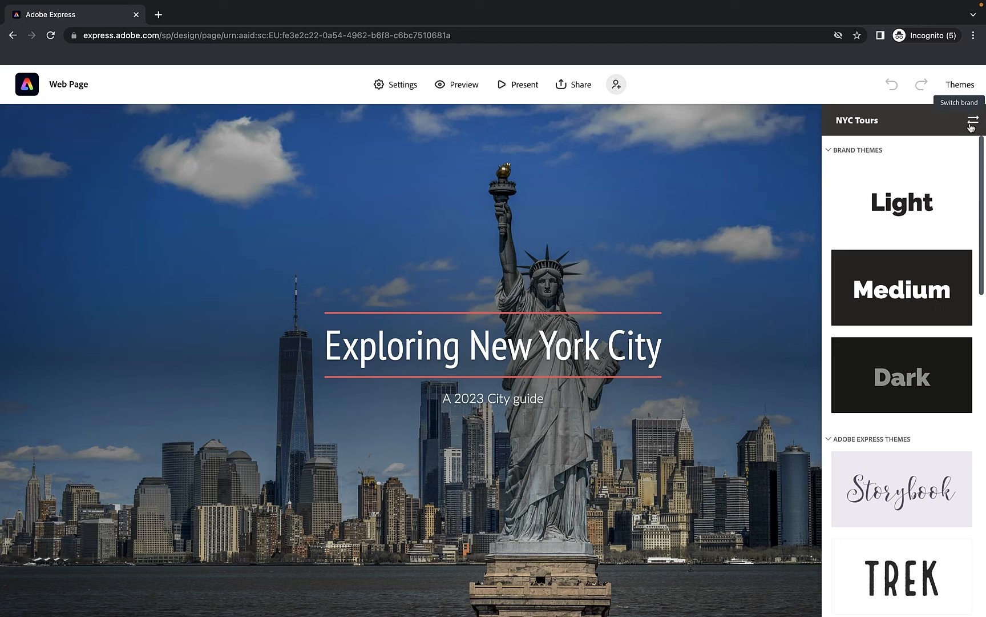
click(971, 127)
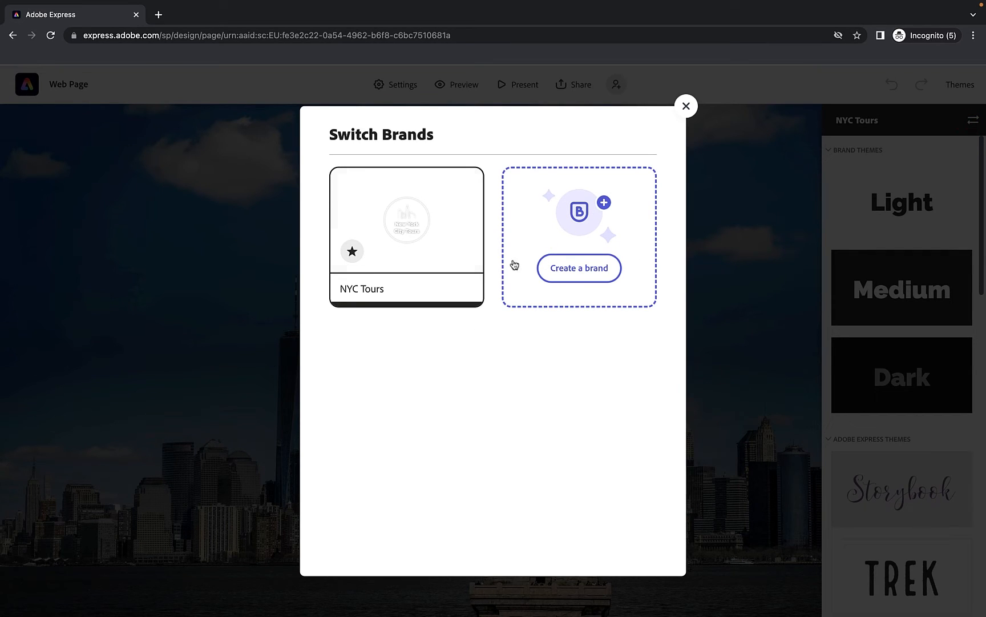
mouse_move(388, 284)
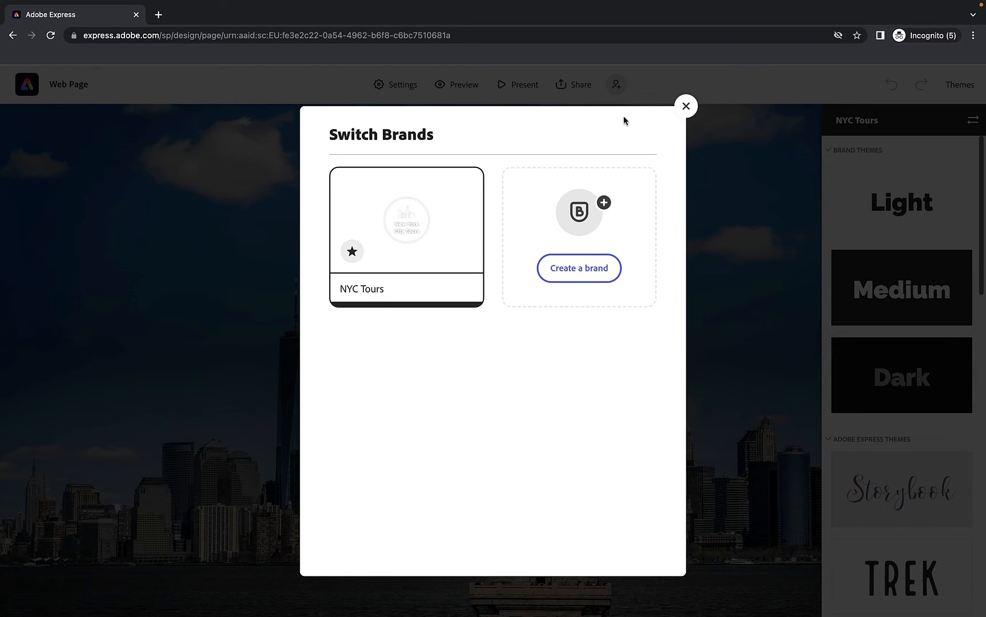
click(680, 110)
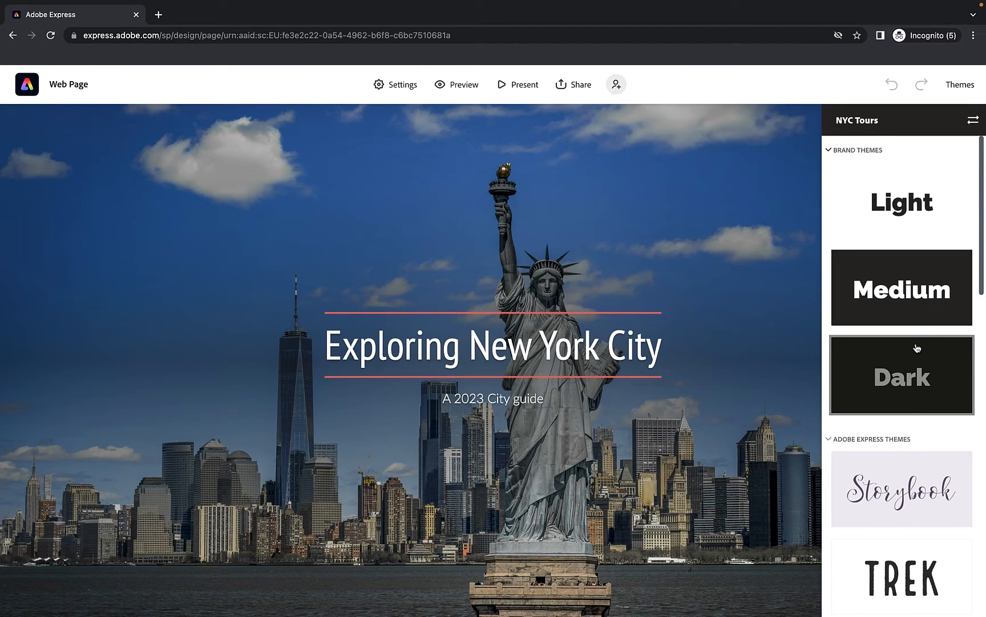
Apply the NYC Tours brand's Light theme to the New York guide page.
click(912, 222)
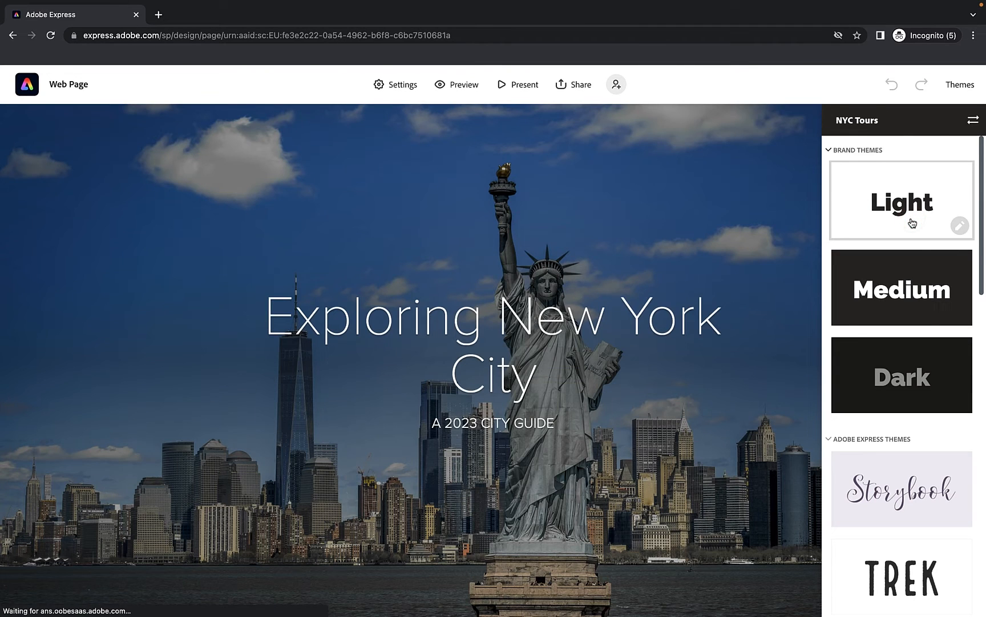
click(892, 201)
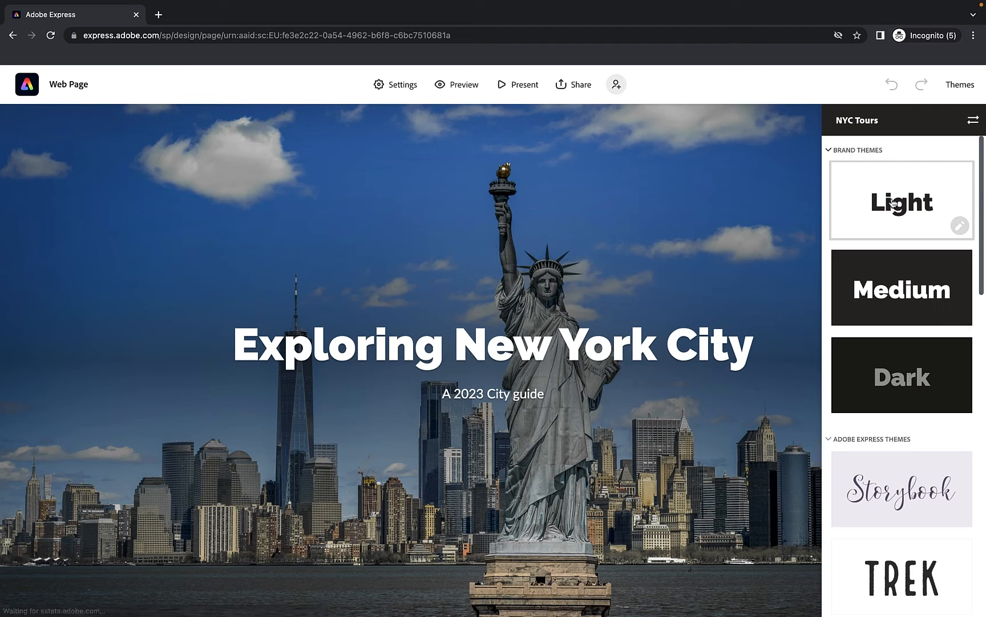
scroll(702, 247, down, 1)
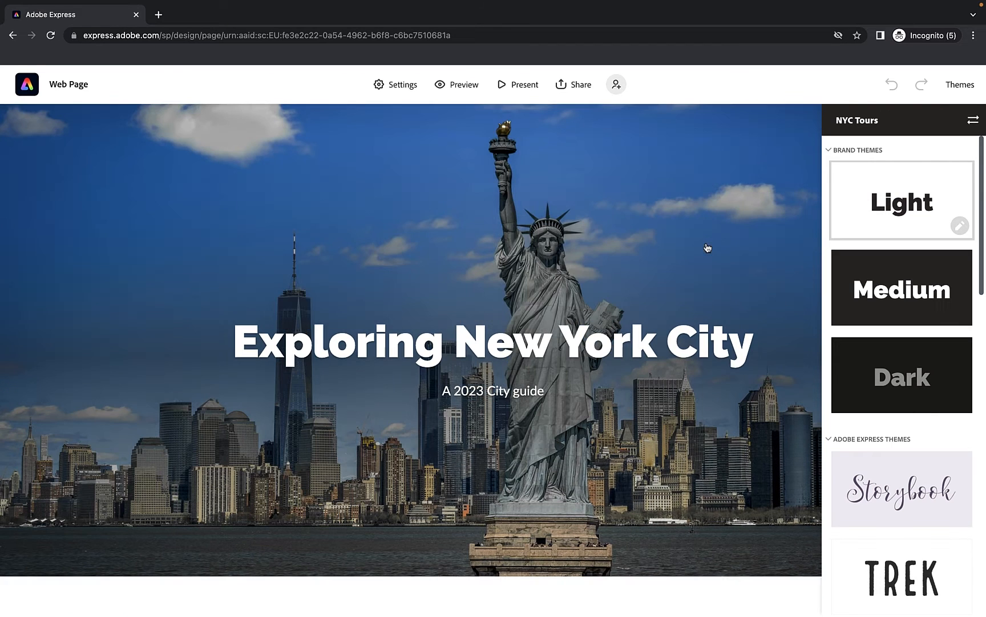
Preview the New York guide page with the Light theme applied and look through the other Adobe Express themes.
click(466, 85)
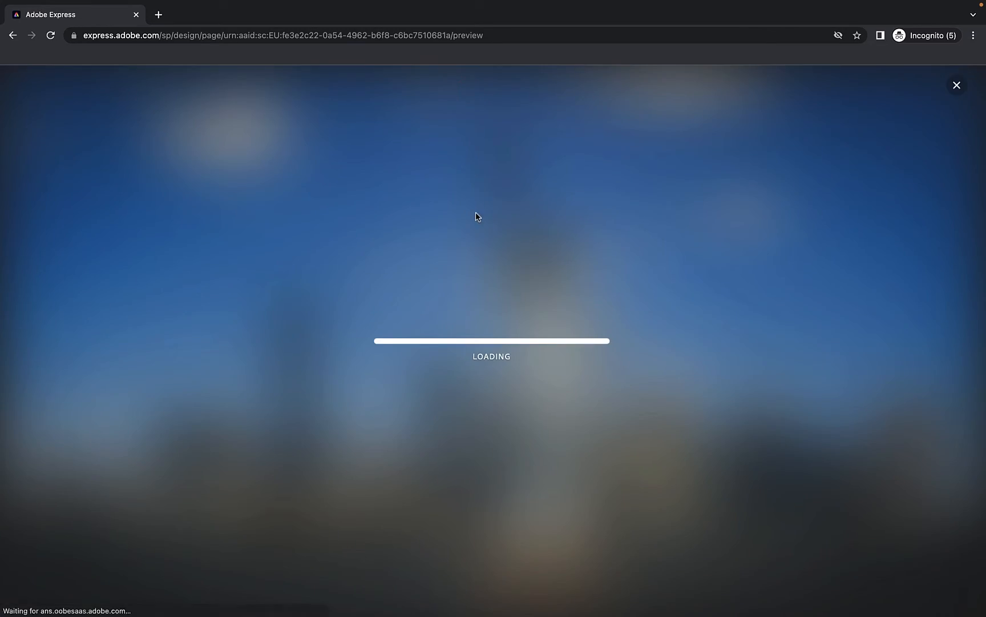
scroll(479, 277, down, 5)
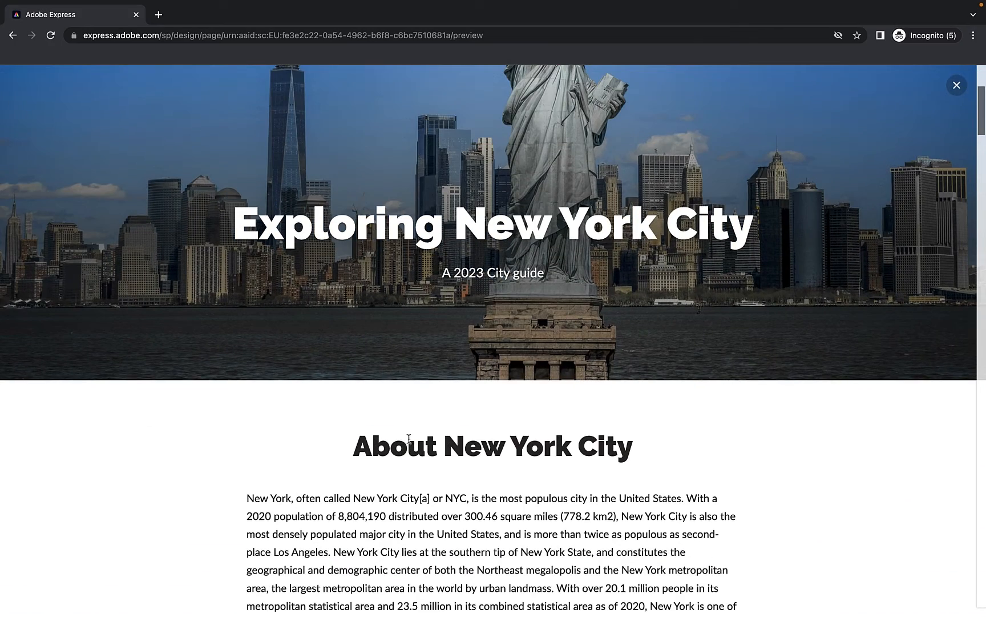
scroll(477, 451, down, 6)
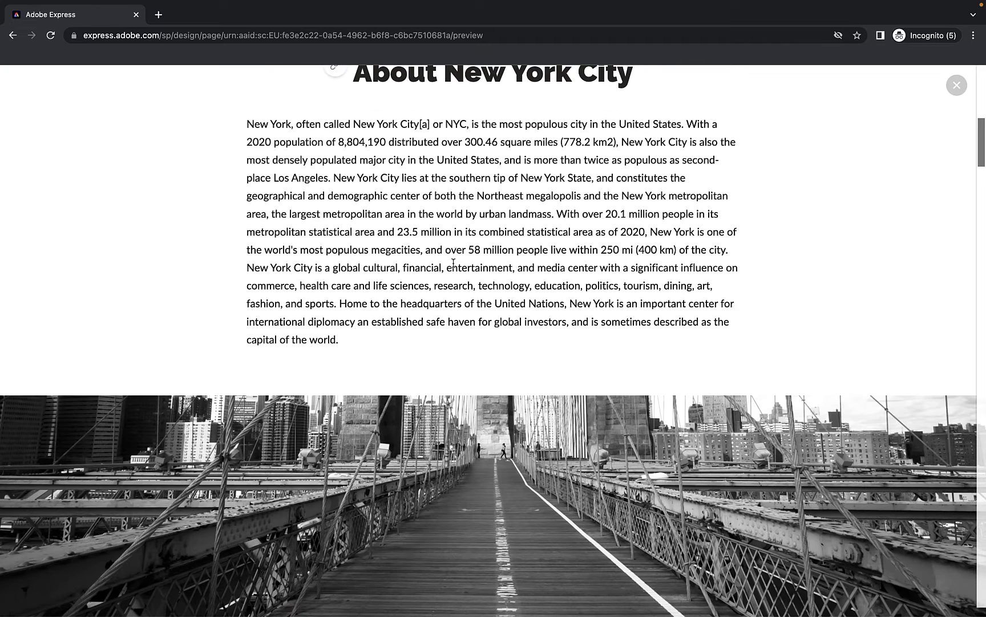
scroll(475, 129, down, 10)
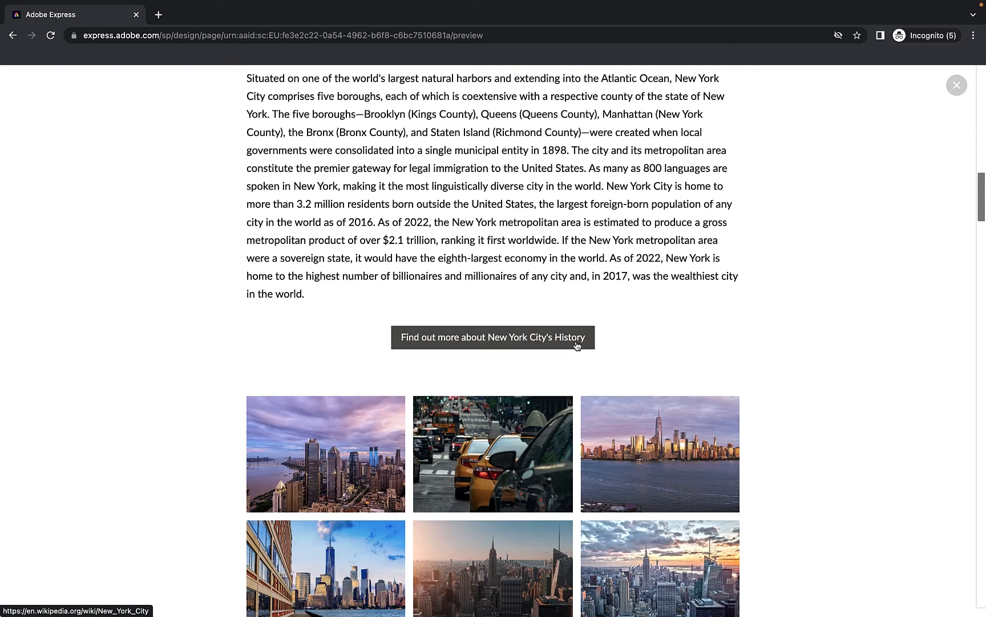
scroll(577, 344, down, 15)
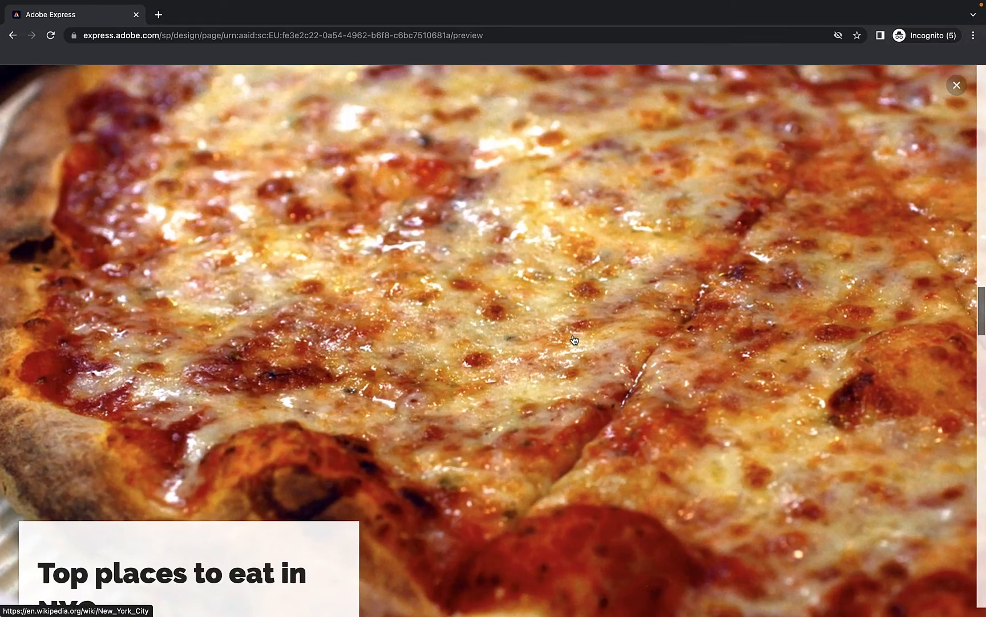
scroll(574, 339, down, 12)
scroll(574, 340, up, 20)
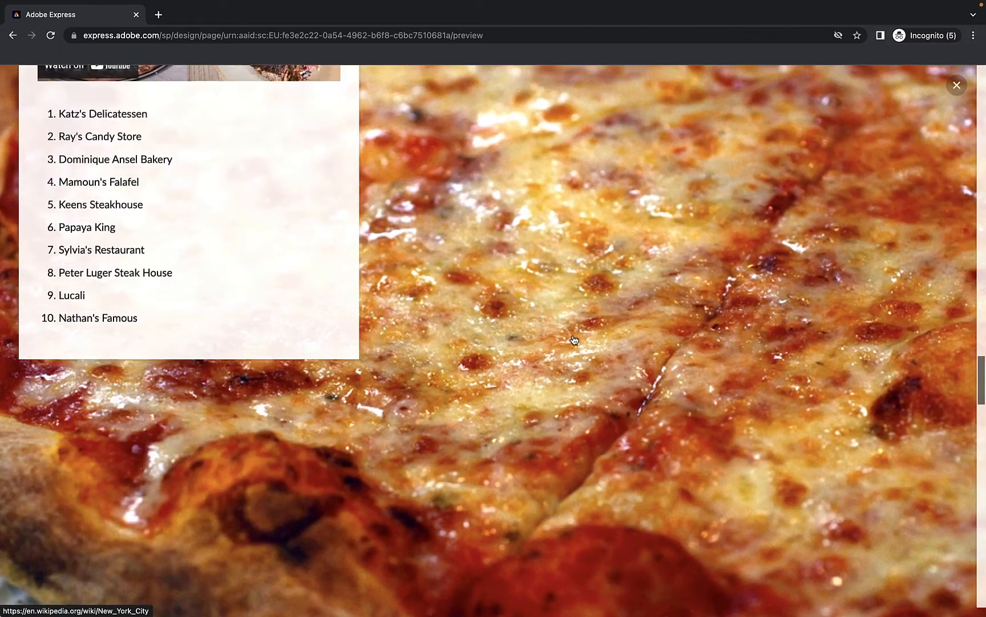
click(956, 89)
click(952, 88)
scroll(902, 343, down, 10)
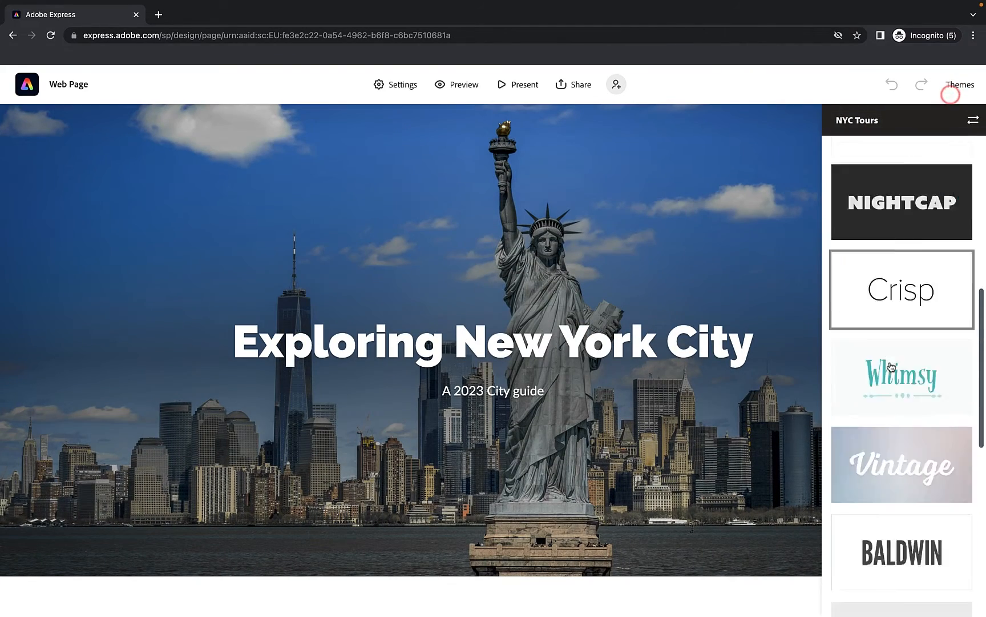
scroll(902, 354, up, 2)
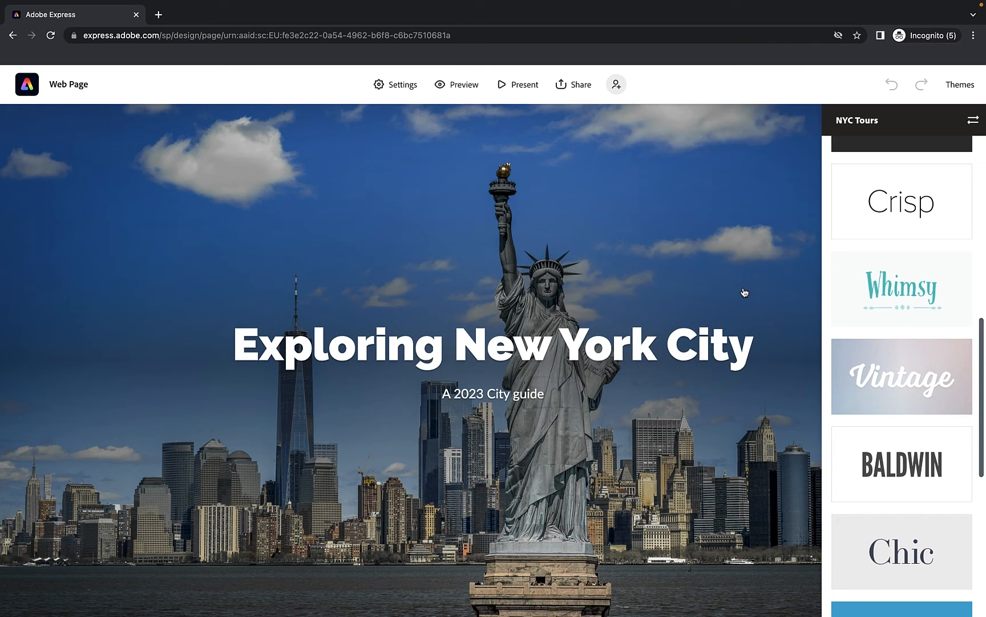
Try the NYC Tours brand's Medium theme on the New York guide page and view its About section.
scroll(896, 309, up, 10)
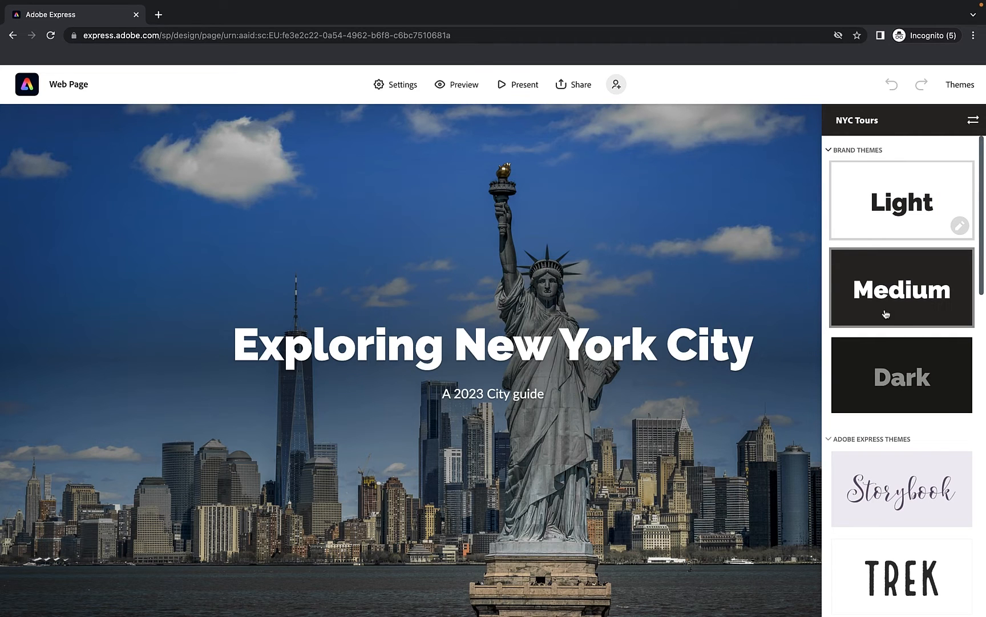
click(894, 303)
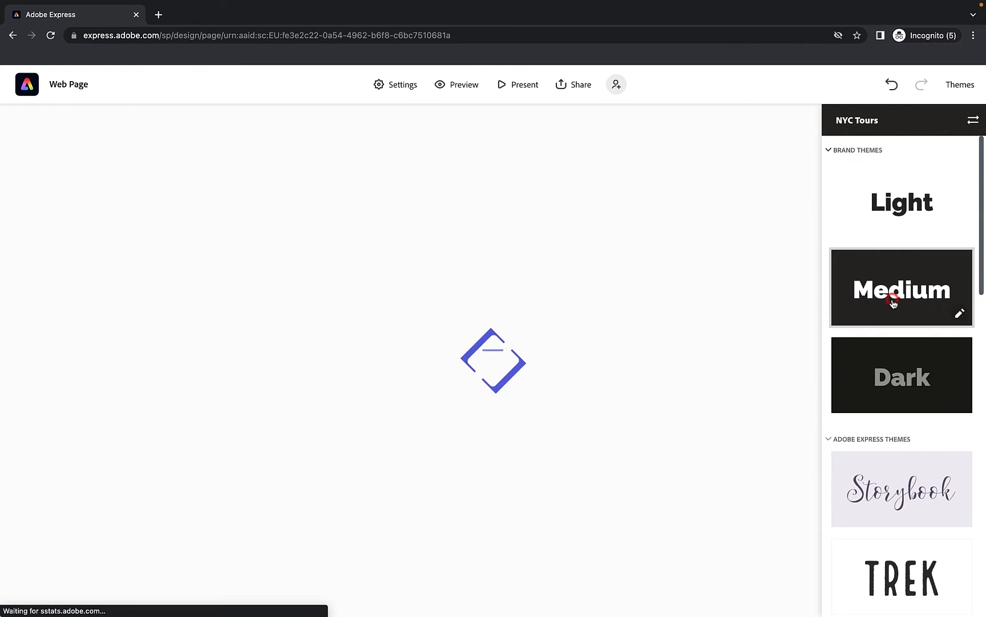
scroll(709, 293, down, 4)
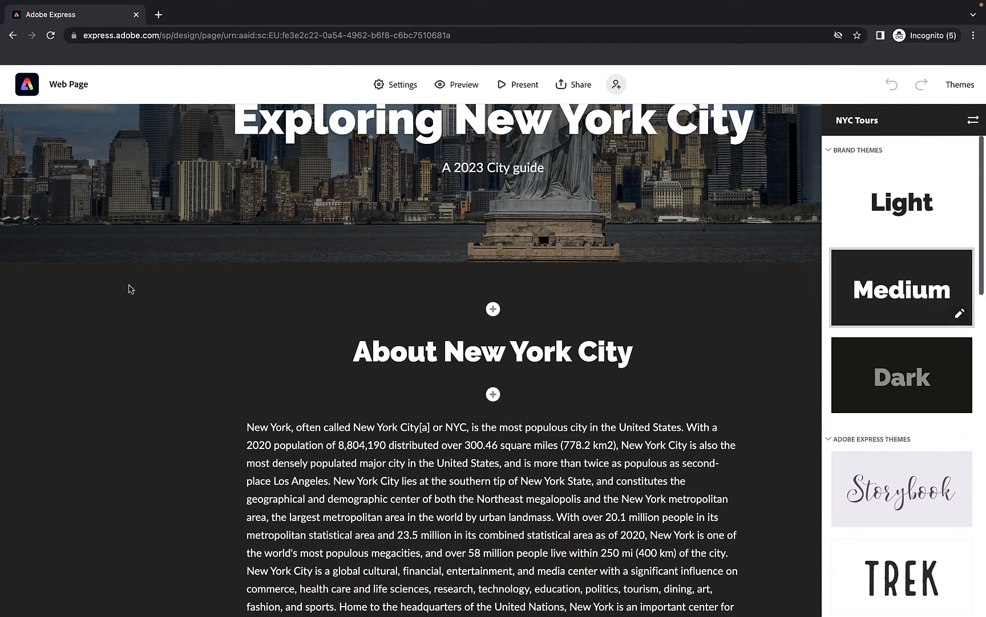
Try the NYC Tours brand's Dark theme on the New York guide page and look through its photos and link button.
click(902, 374)
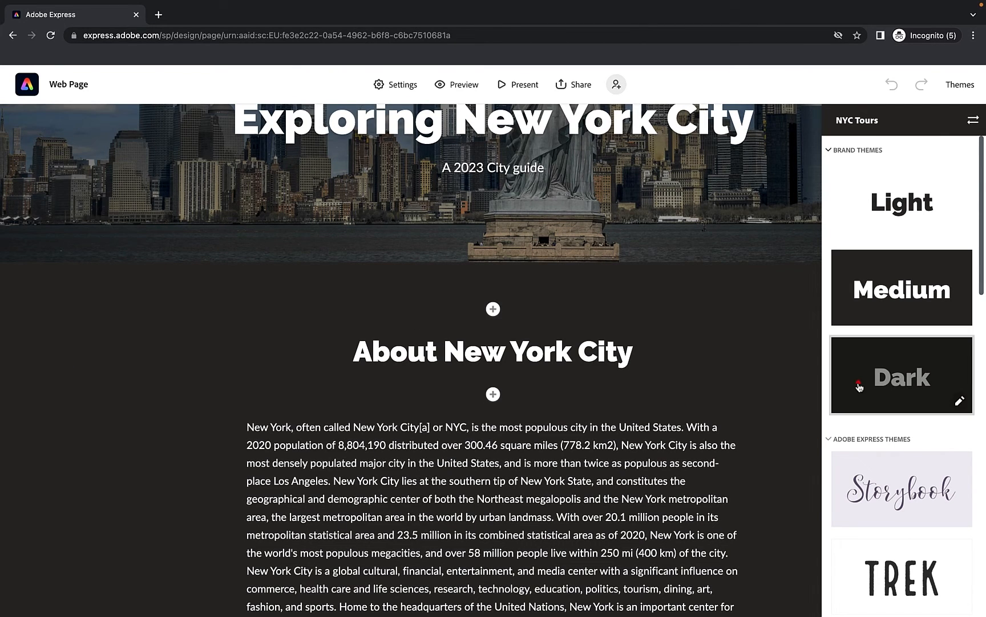
scroll(432, 334, down, 15)
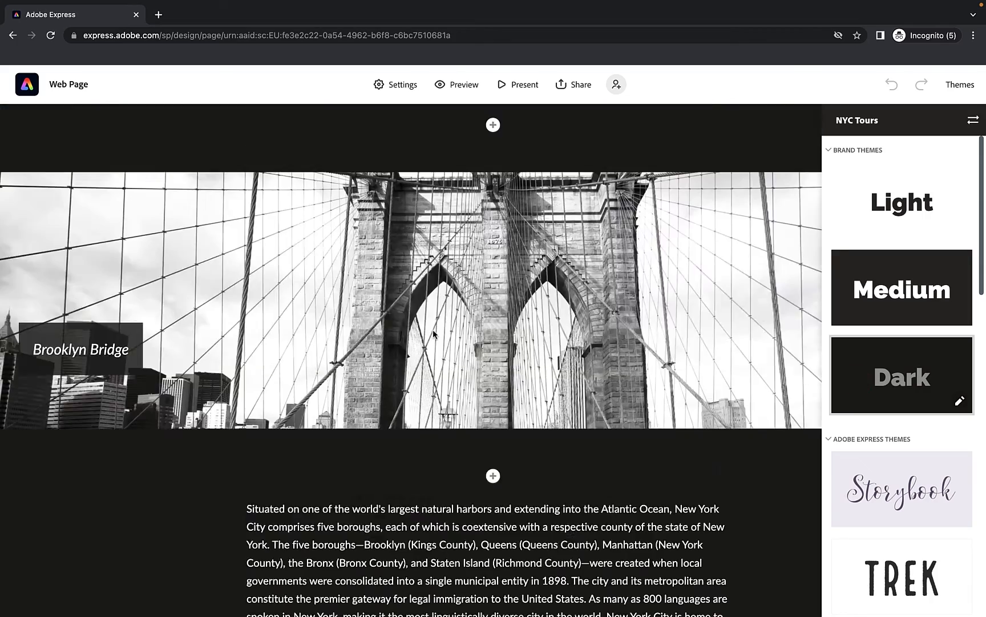
scroll(433, 334, down, 15)
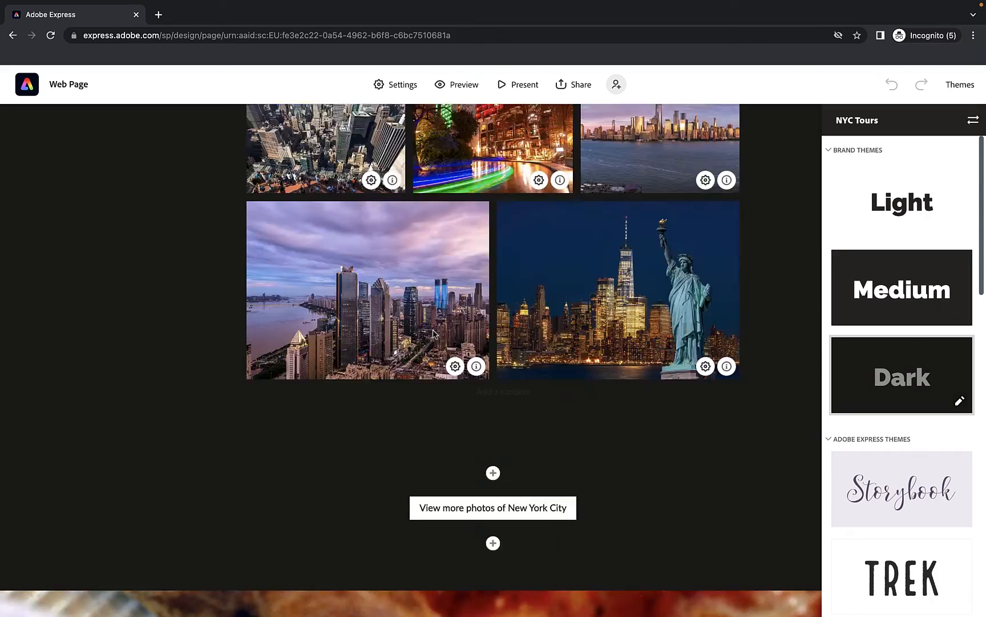
scroll(433, 334, up, 20)
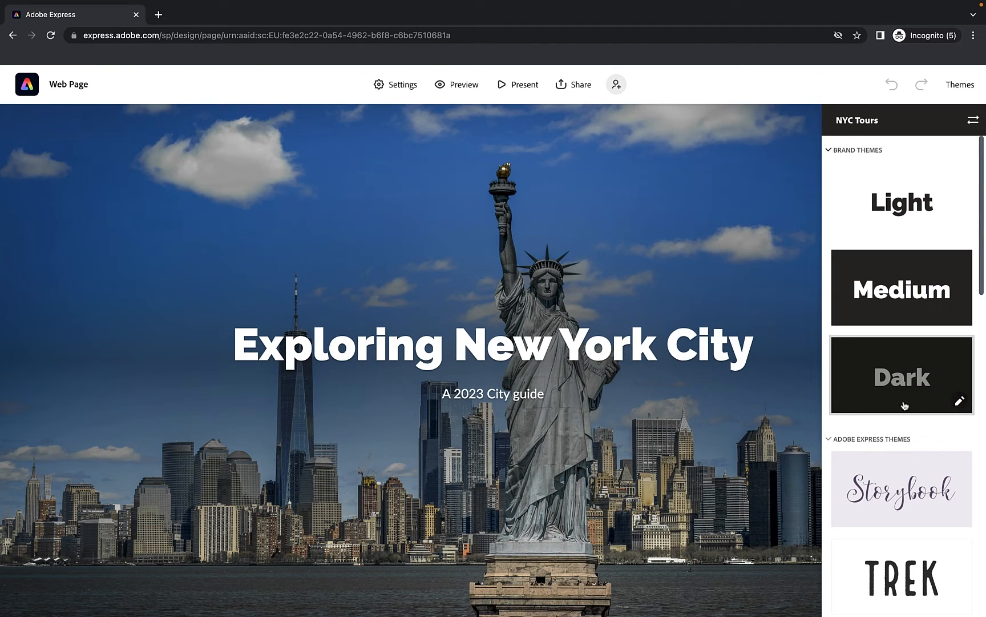
Switch the page to the NYC Tours brand's Light theme and open that theme for editing.
click(906, 213)
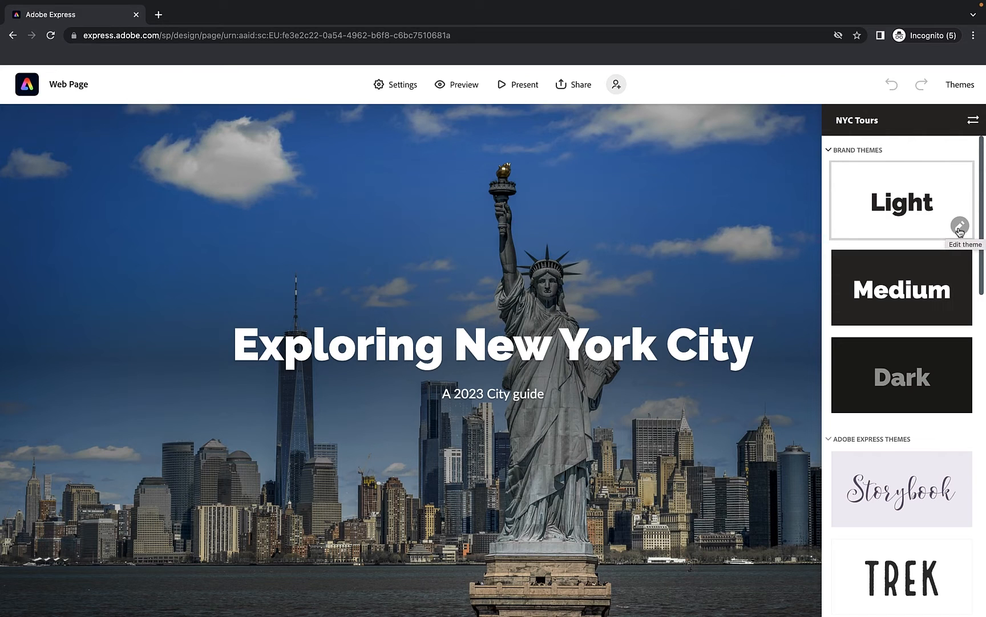
click(960, 227)
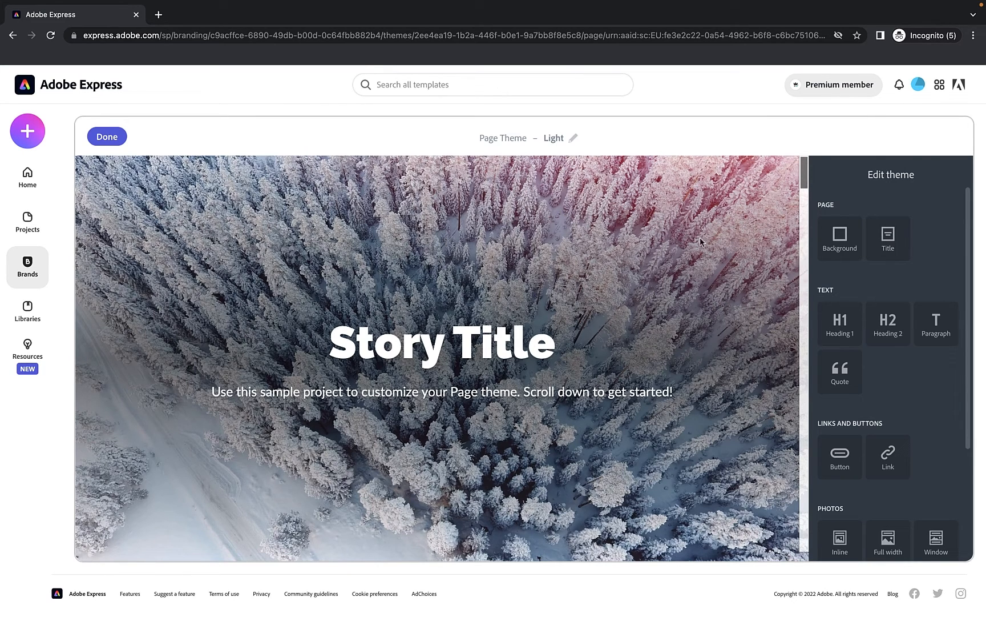
mouse_move(804, 182)
mouse_down()
mouse_move(805, 275)
mouse_move(805, 186)
mouse_up()
Set the Light theme's page background to a custom light grey, trying the brand yellow #F9D342 and dark #292826 first.
click(829, 241)
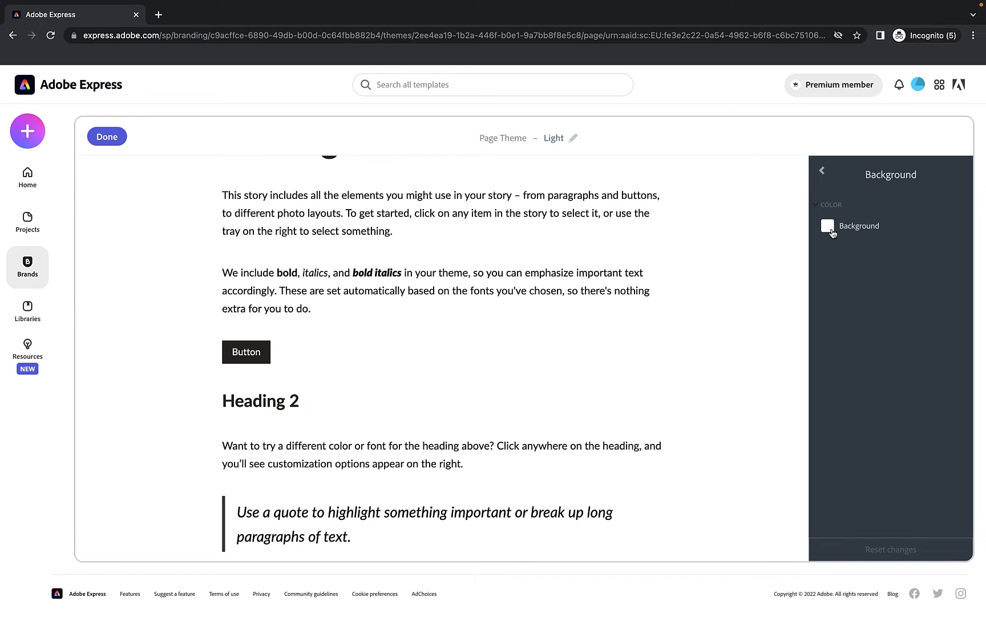
click(828, 227)
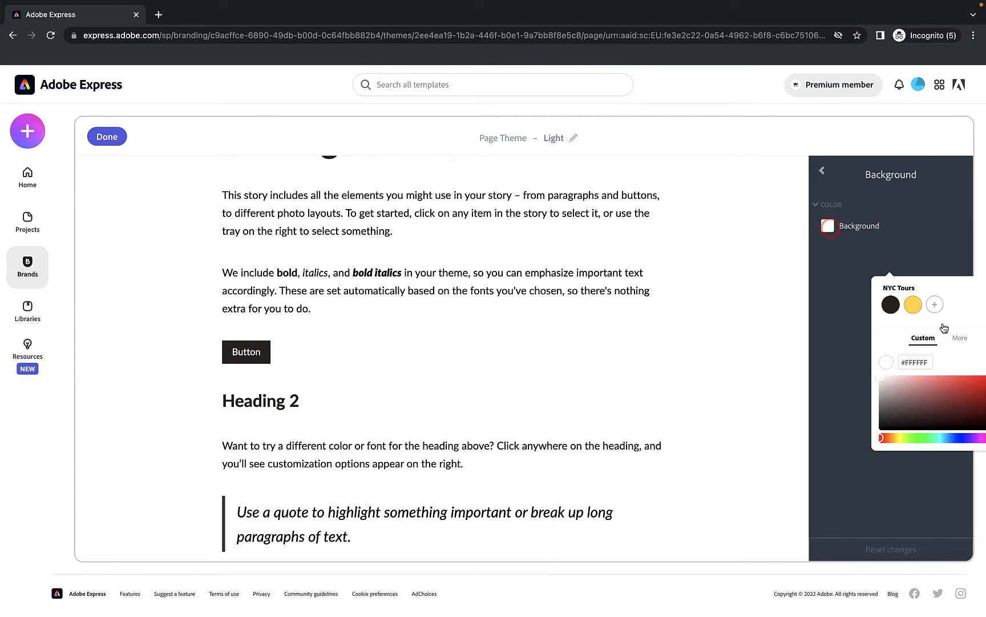
click(913, 305)
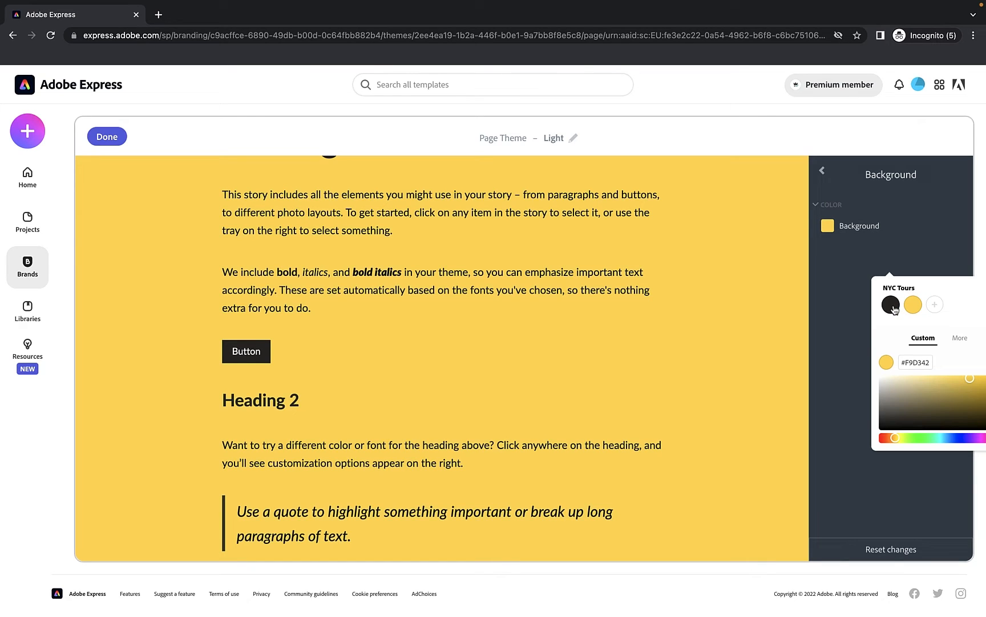
click(894, 307)
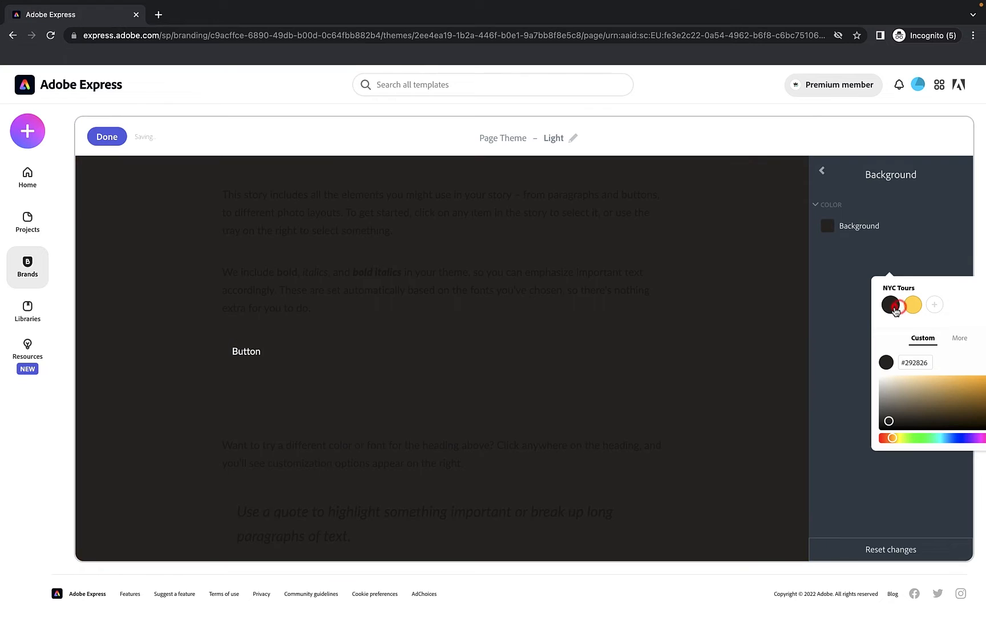
click(897, 381)
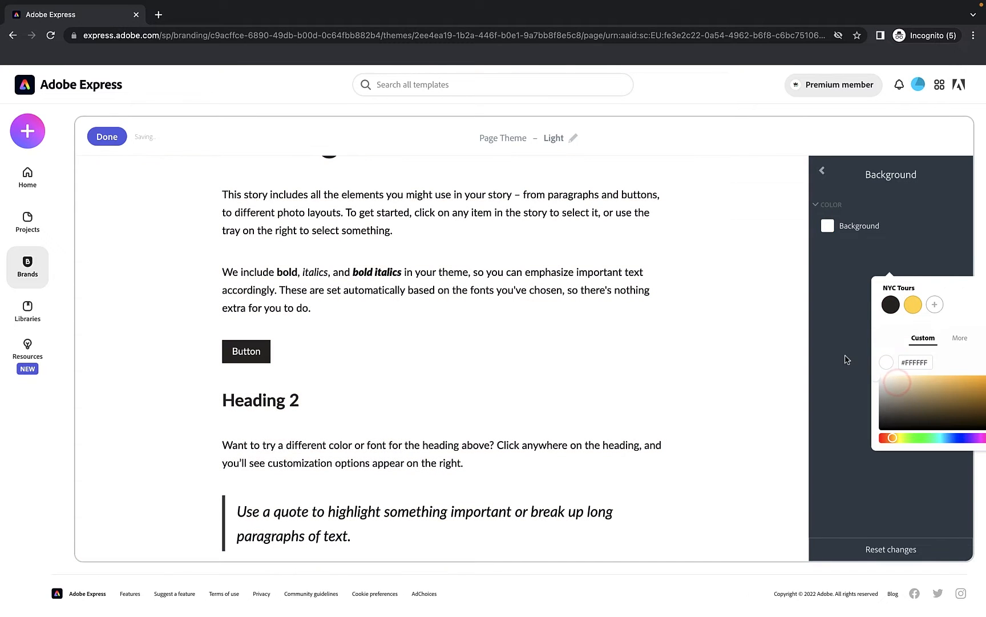
click(879, 384)
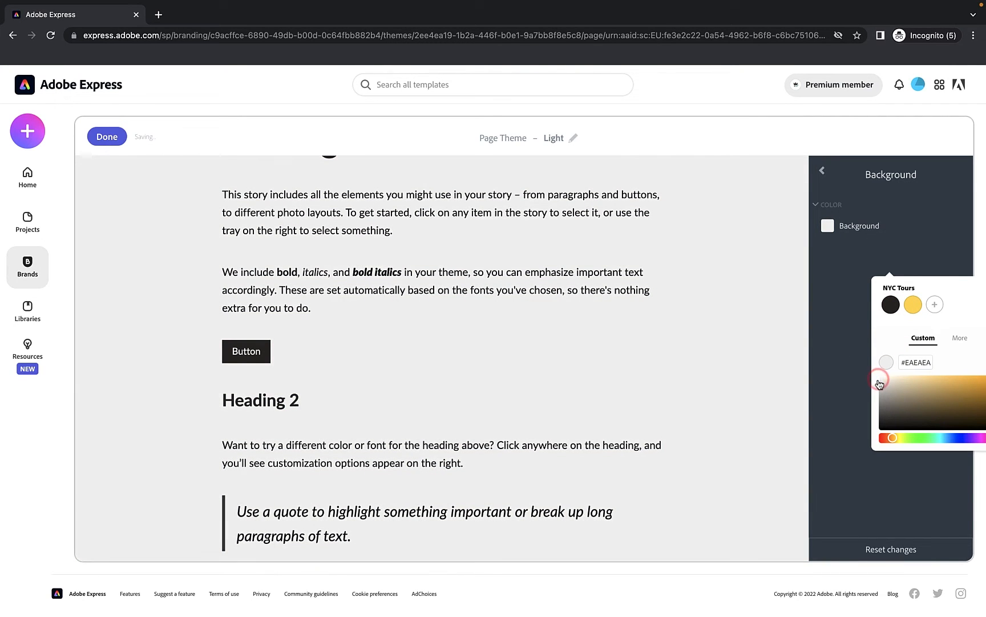
click(879, 383)
click(822, 173)
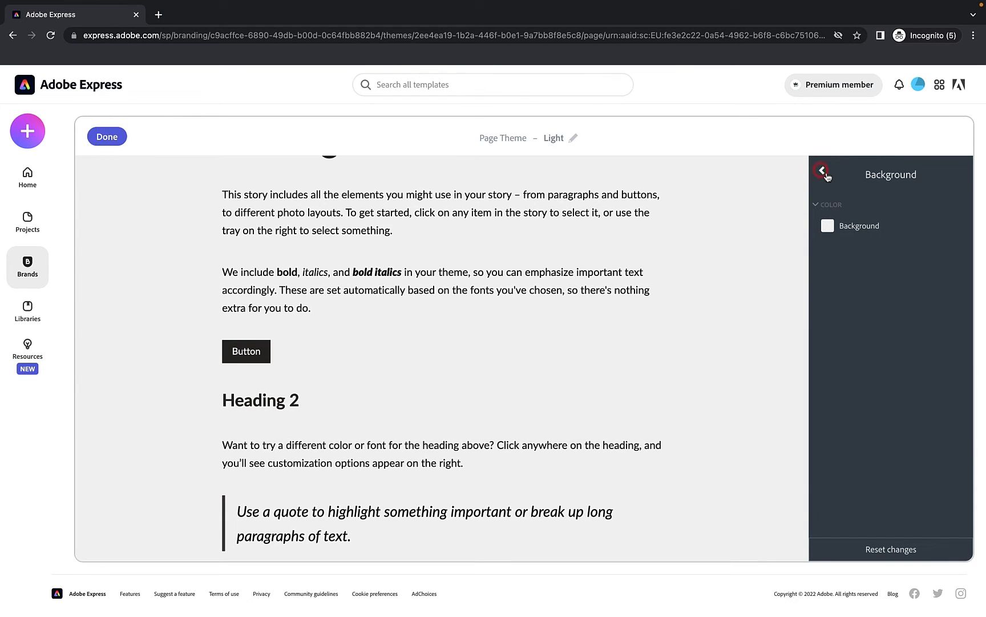
click(824, 175)
Compare the filled-box and lined title styles and give the theme's title and subtitle the bordered-box style.
click(888, 239)
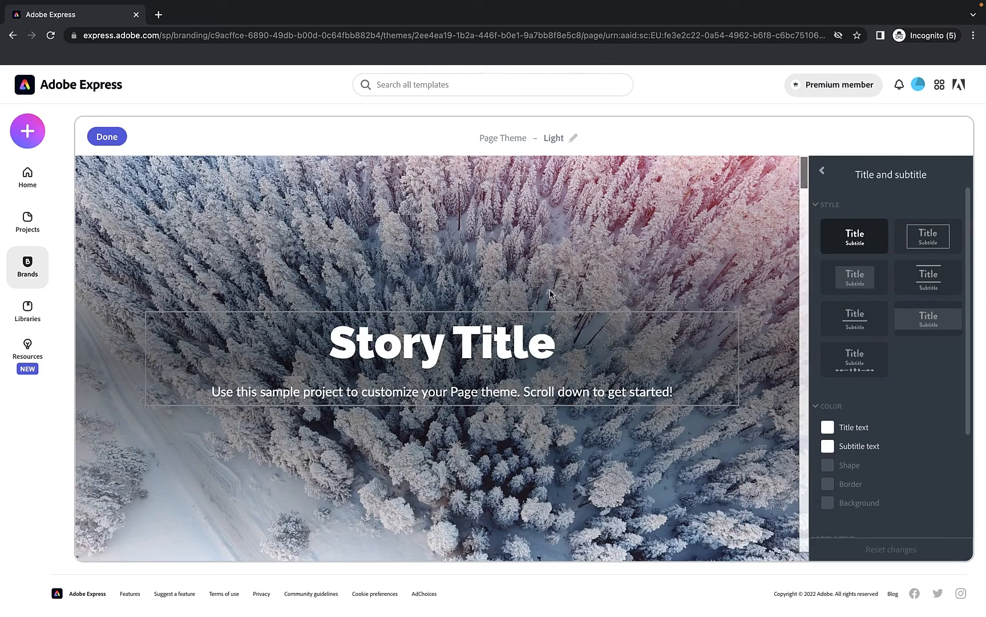
click(919, 249)
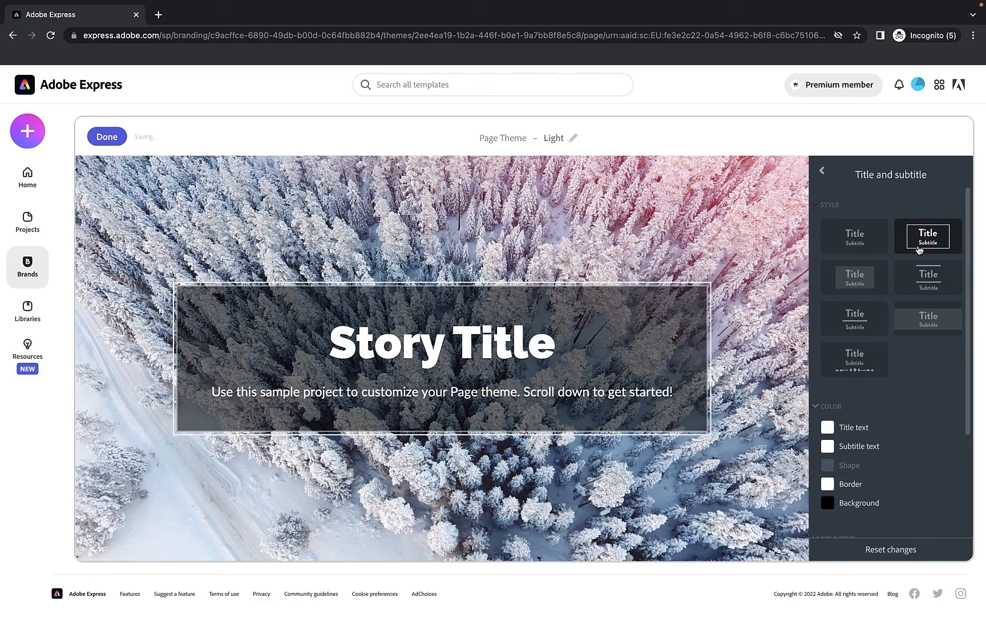
click(870, 282)
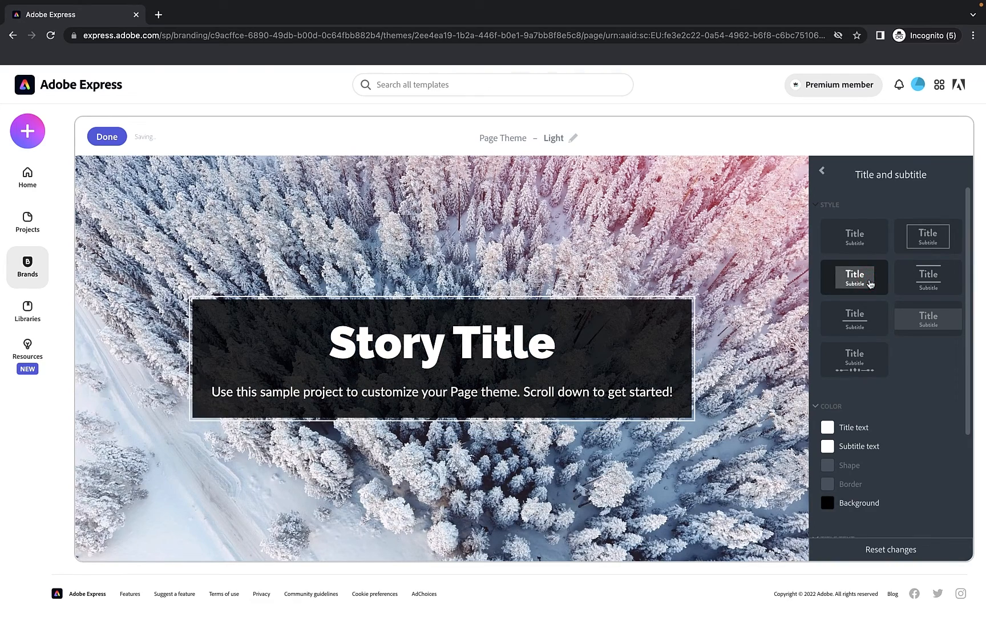
click(941, 283)
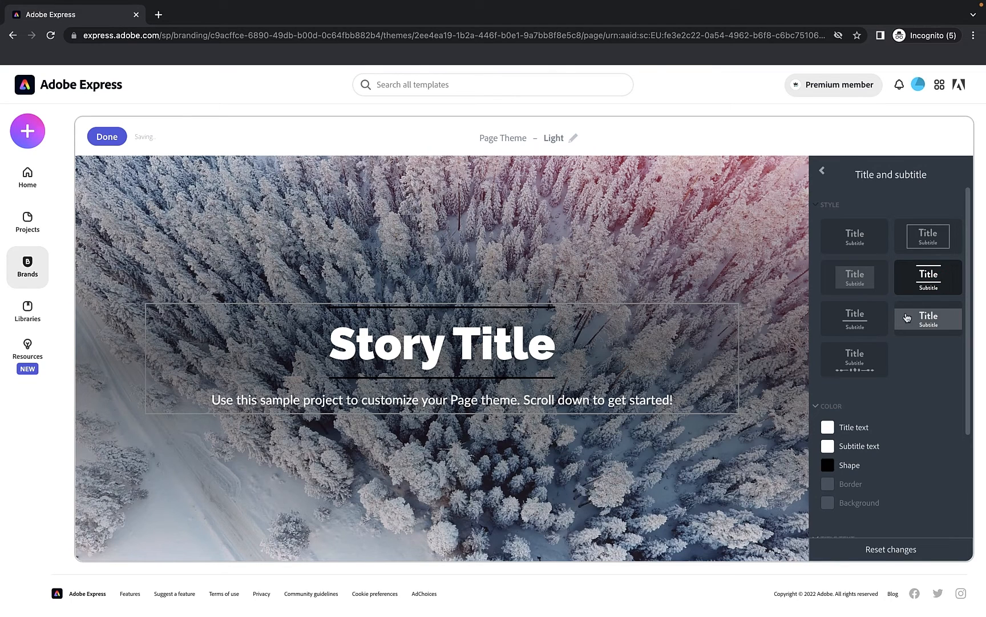
click(938, 241)
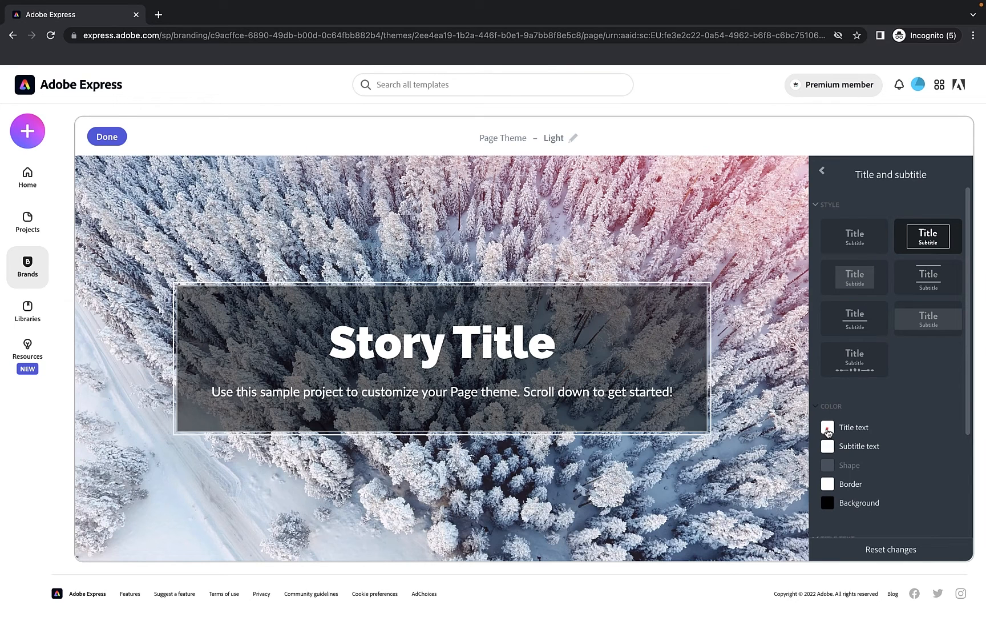
Set the title text color to the brand yellow #F9D342, trying the brand's dark color first.
click(828, 429)
click(889, 290)
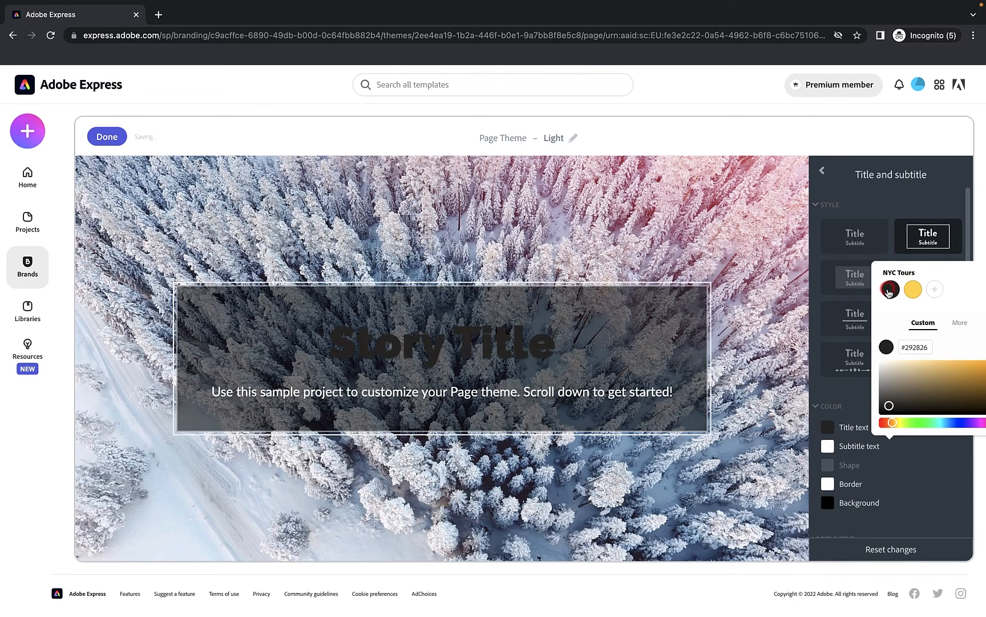
click(911, 294)
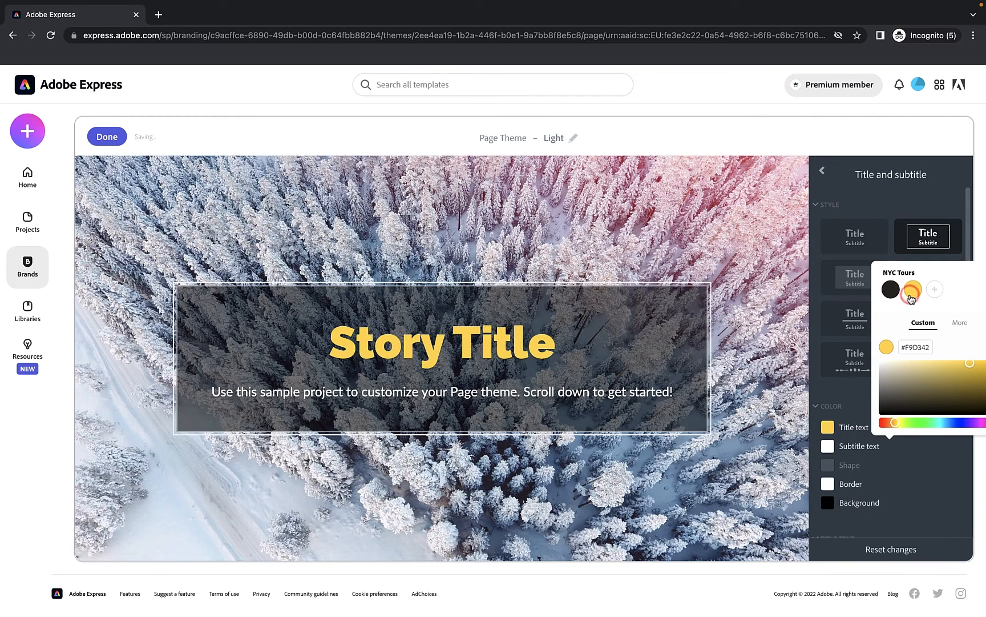
click(829, 448)
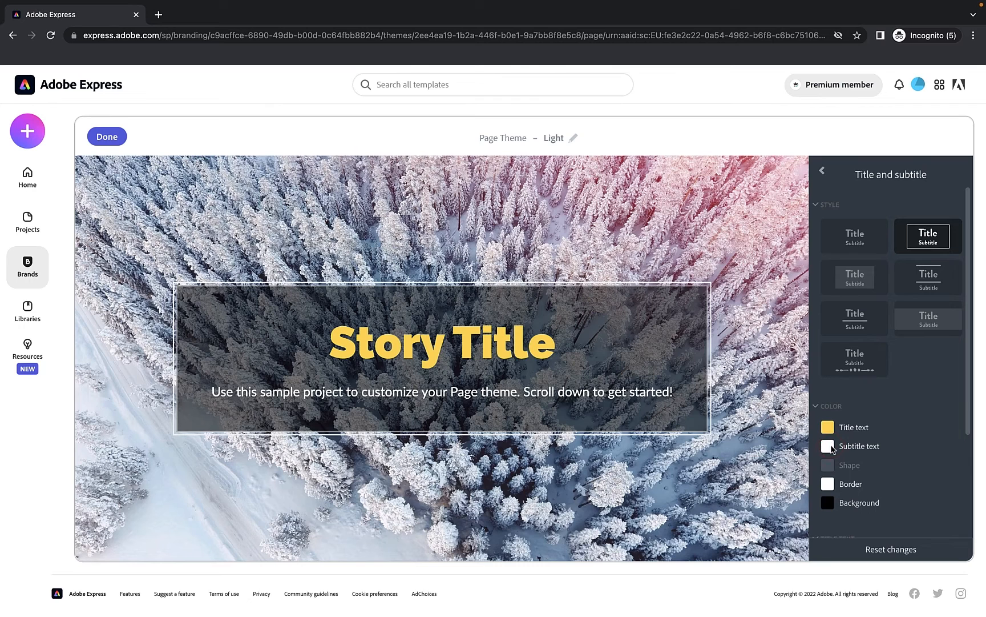
Set the title box's border color to the brand dark #292826, comparing it with the brand yellow #F9D342.
click(828, 484)
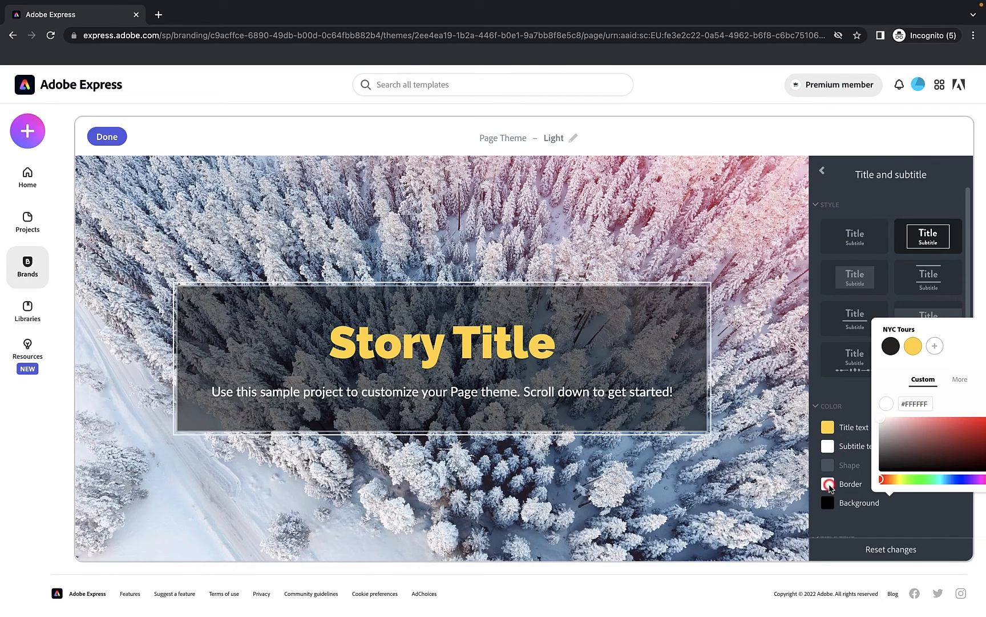
click(890, 347)
click(918, 355)
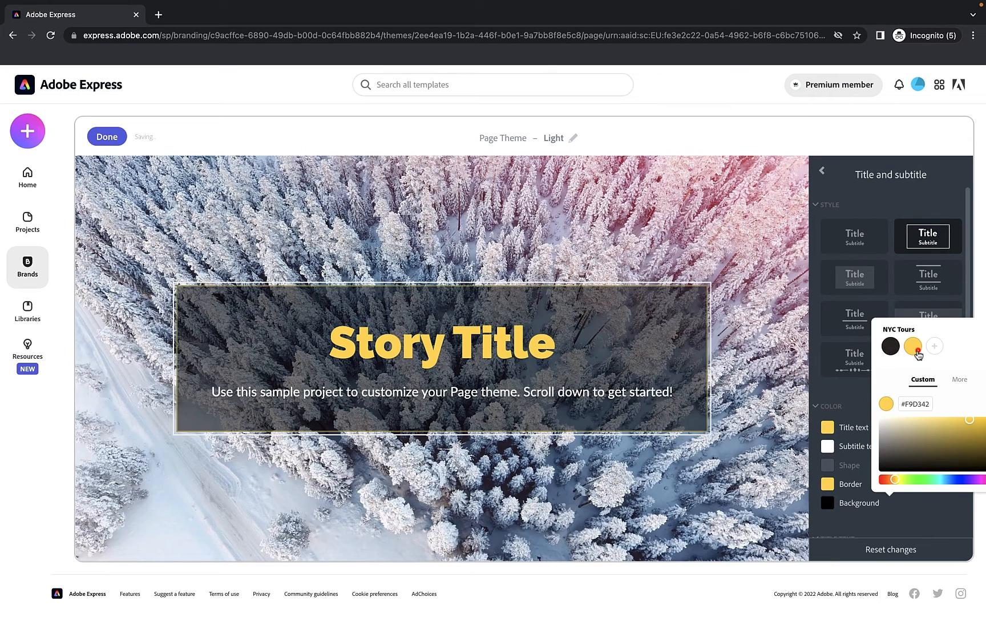
click(890, 349)
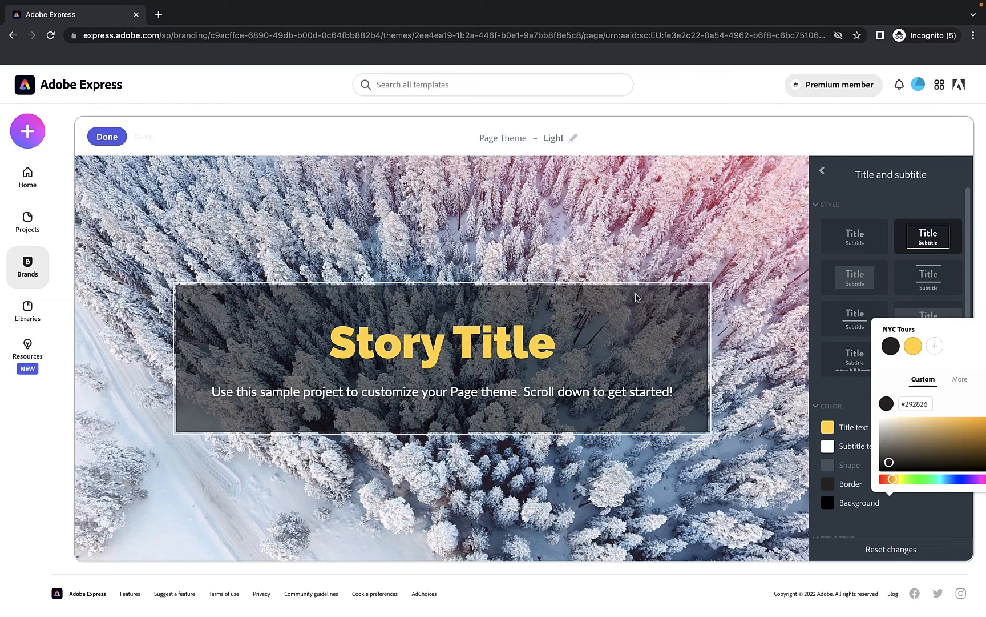
Set the title box's background to the custom dark grey #454545.
click(829, 503)
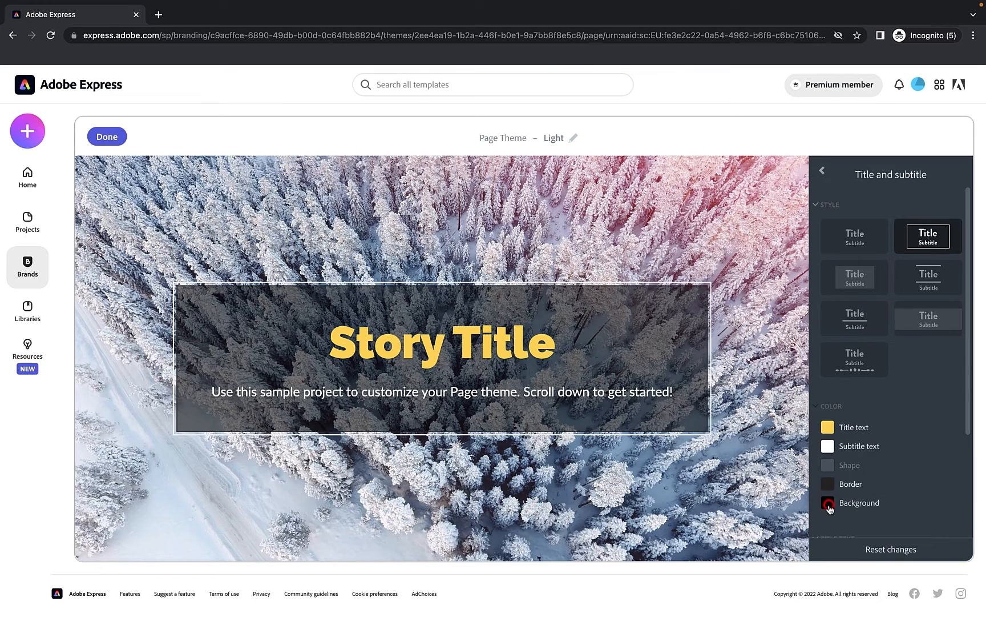
click(828, 503)
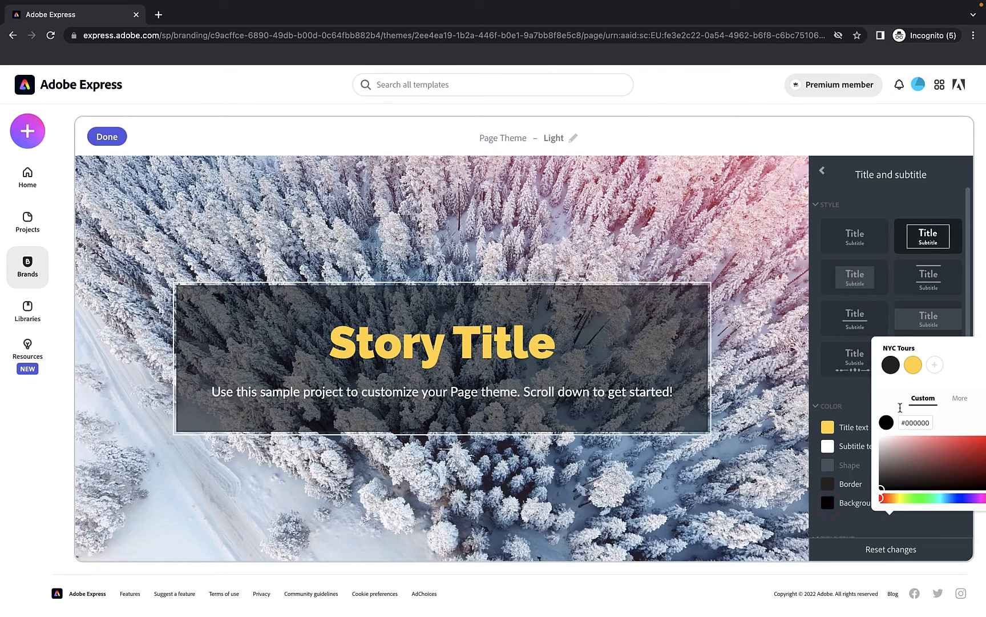
mouse_move(883, 486)
mouse_down()
mouse_move(881, 477)
mouse_move(969, 452)
mouse_move(925, 473)
mouse_move(850, 477)
mouse_up()
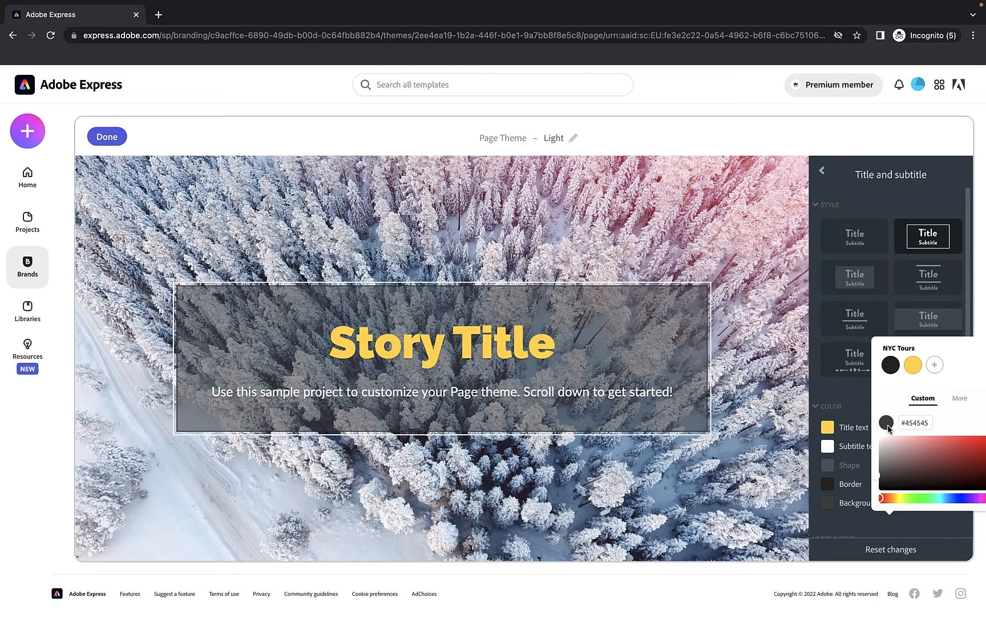
click(936, 366)
click(848, 390)
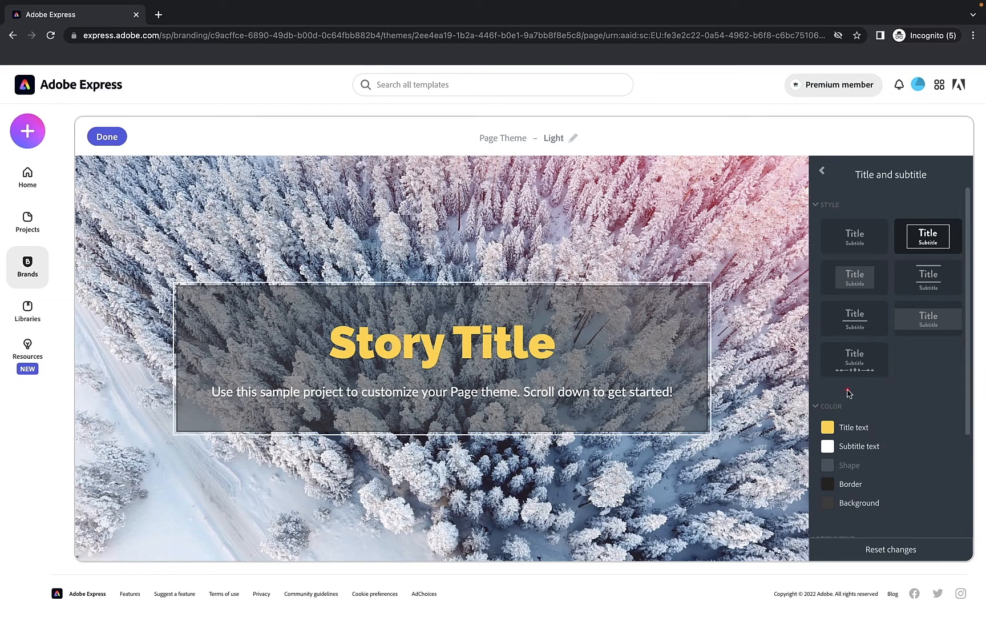
Examine the title text's font choices and the All caps option in the title and subtitle settings.
click(817, 406)
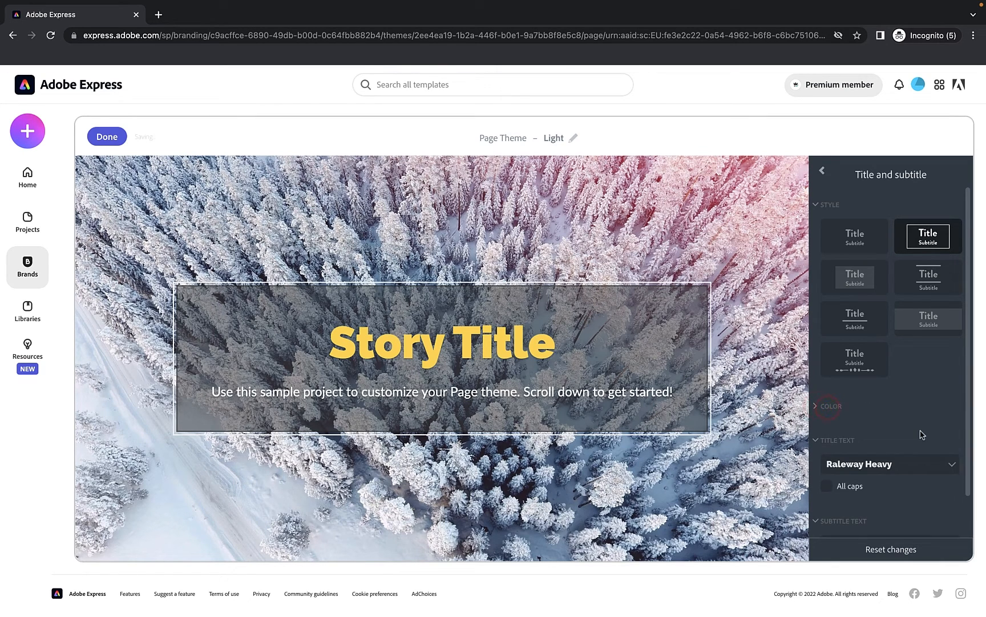
scroll(920, 433, down, 1)
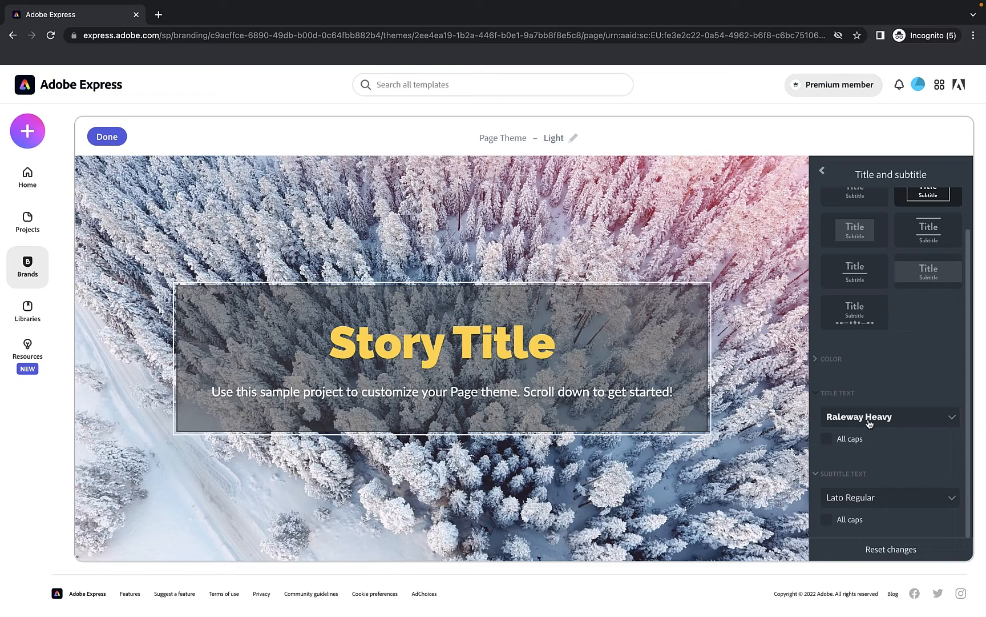
click(899, 423)
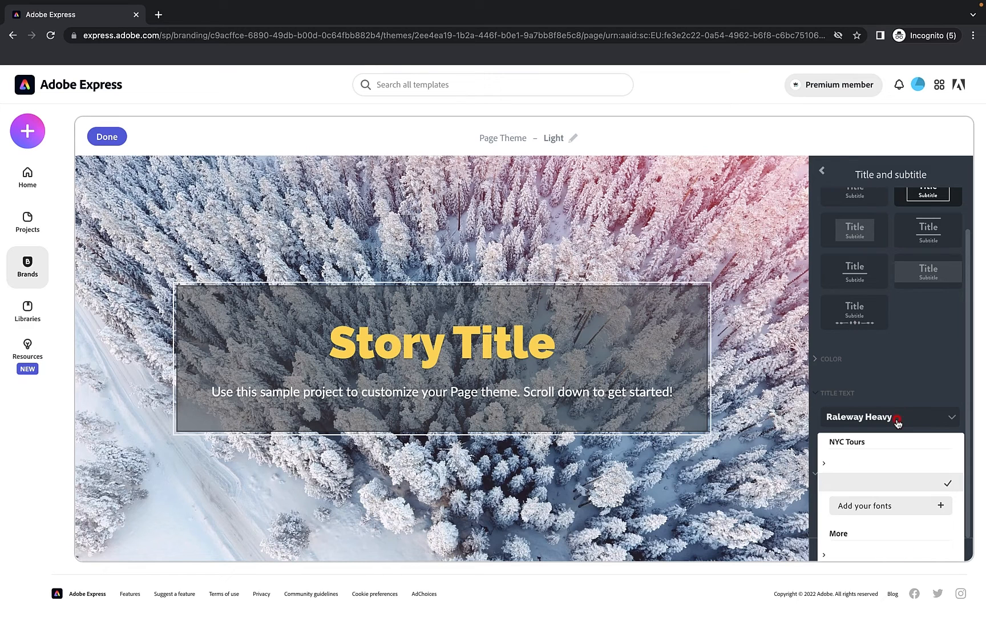
click(907, 394)
click(859, 439)
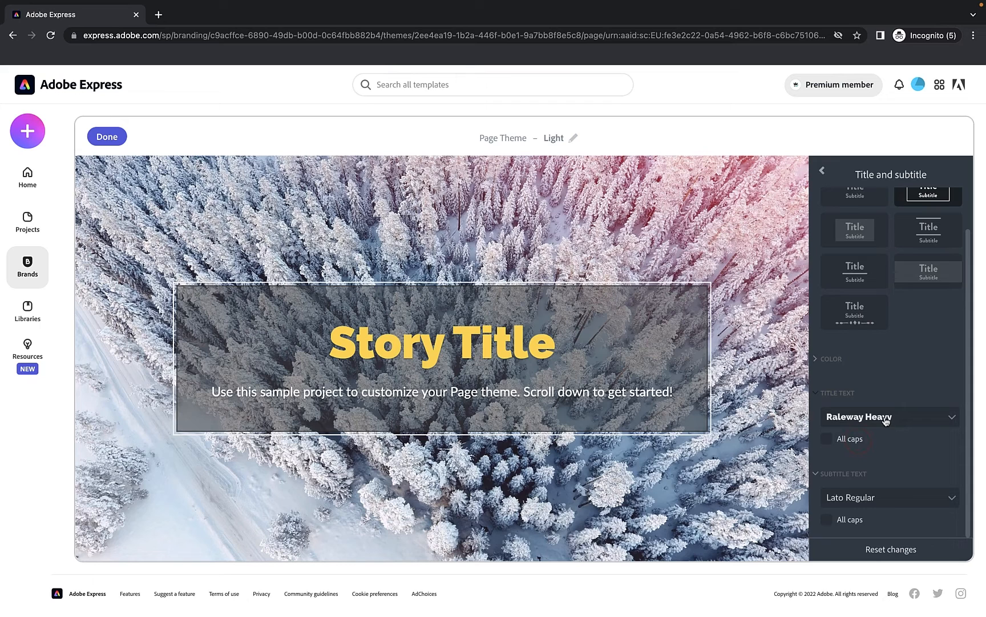
Turn on all caps for both the title text and the subtitle text of the Light theme.
click(829, 440)
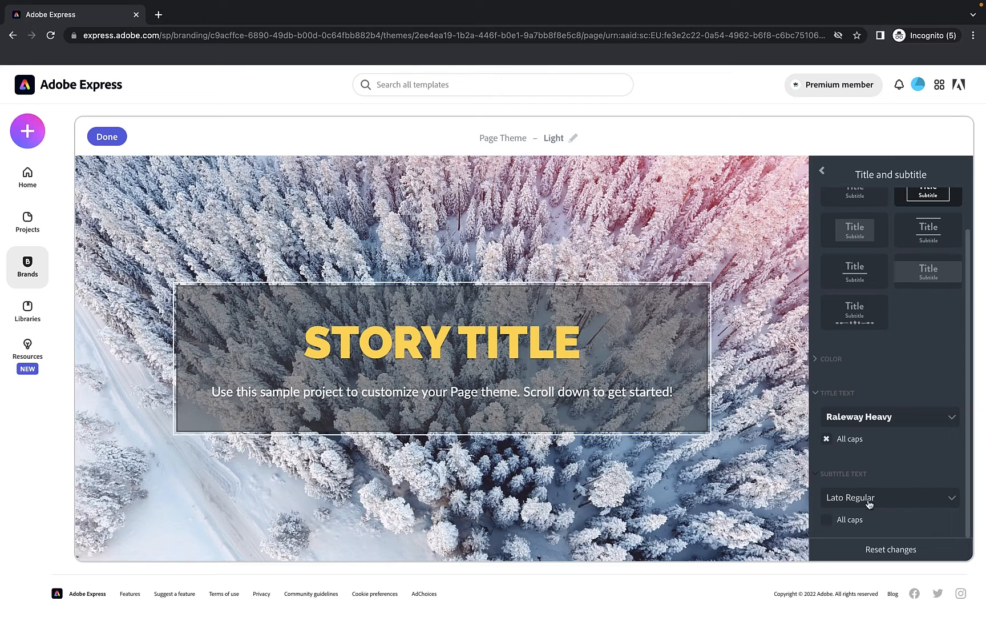
click(824, 519)
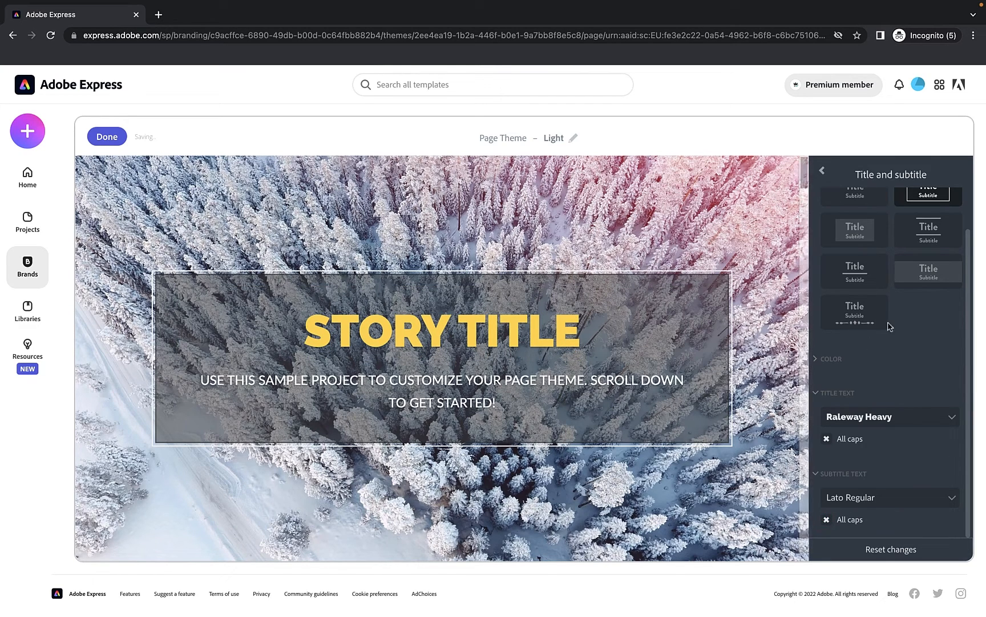
click(825, 175)
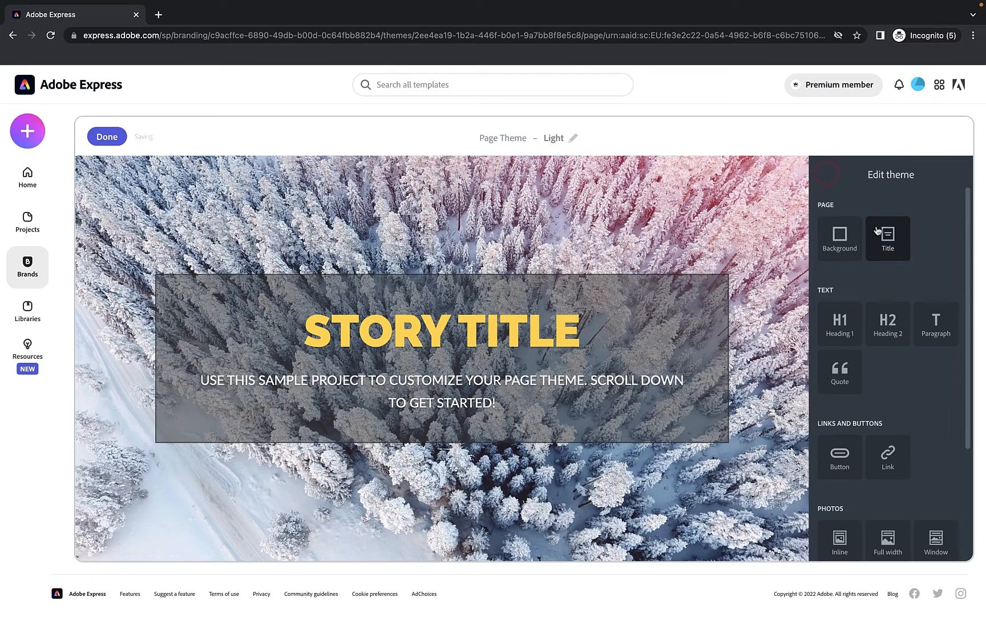
Give Heading 1 the style with a double line beneath the text.
click(849, 326)
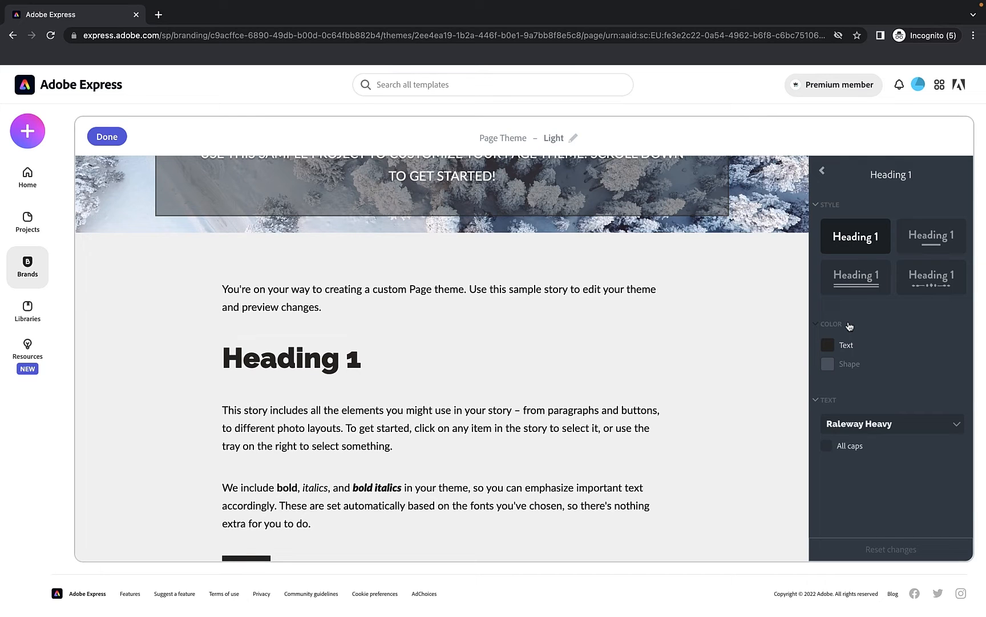
click(828, 346)
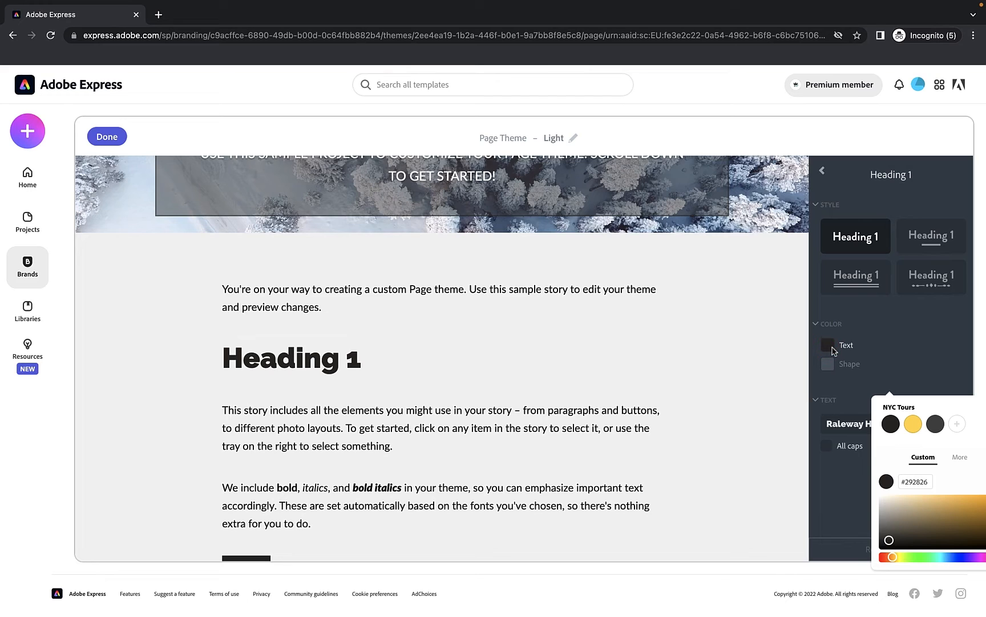
click(829, 365)
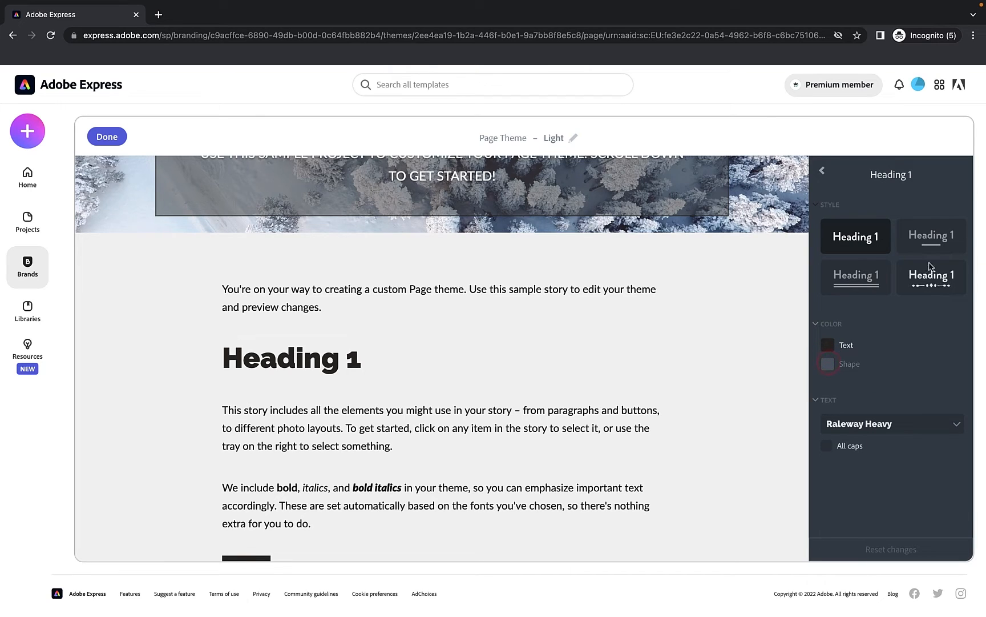
click(867, 278)
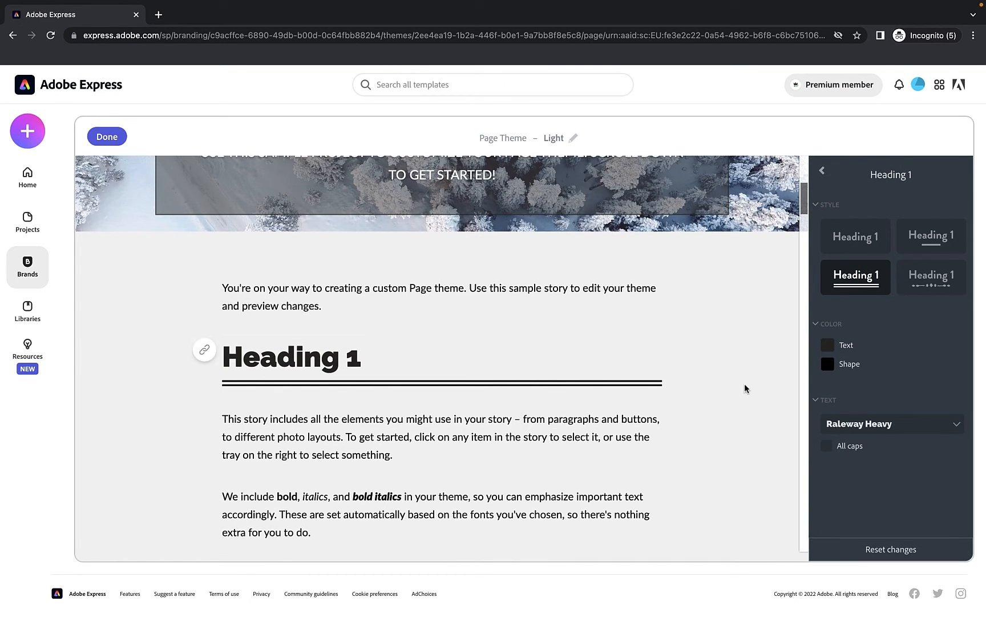
Set Heading 1's shape color to the brand yellow #F9D342, comparing it with the dark grey #454545.
click(828, 349)
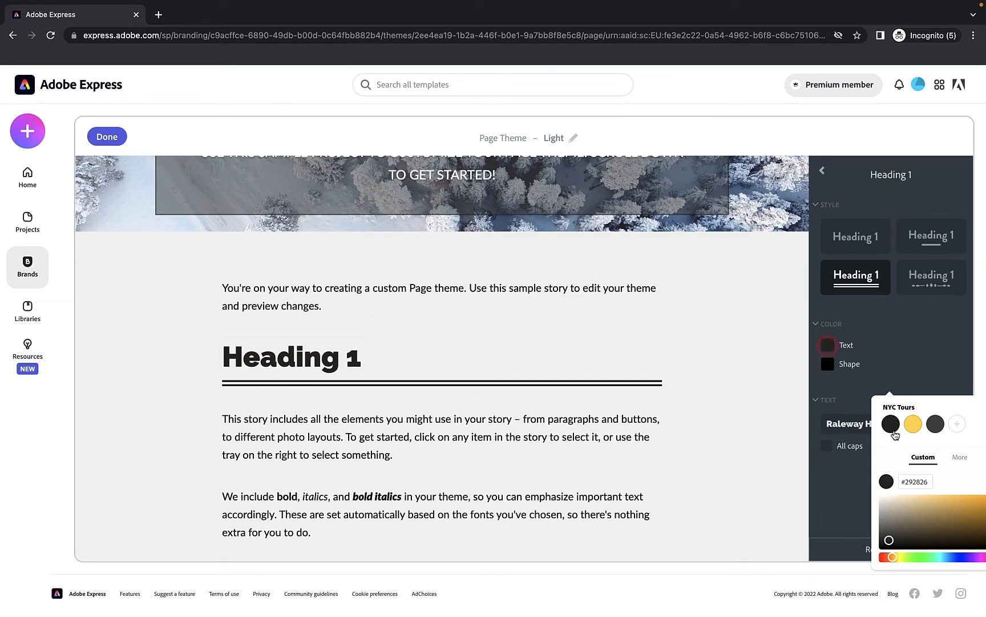
click(828, 365)
click(828, 365)
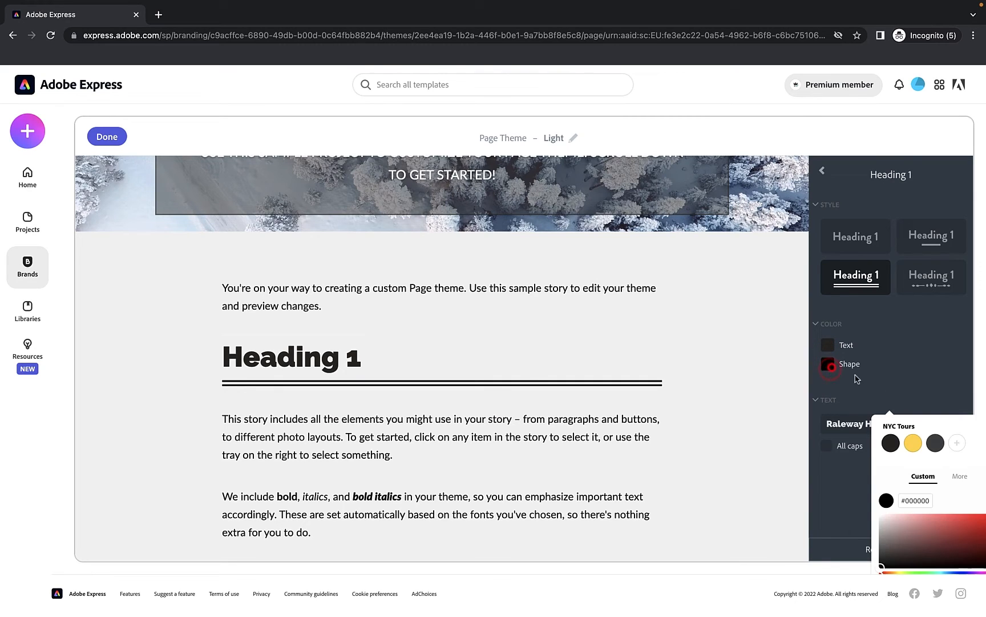
click(913, 443)
click(935, 444)
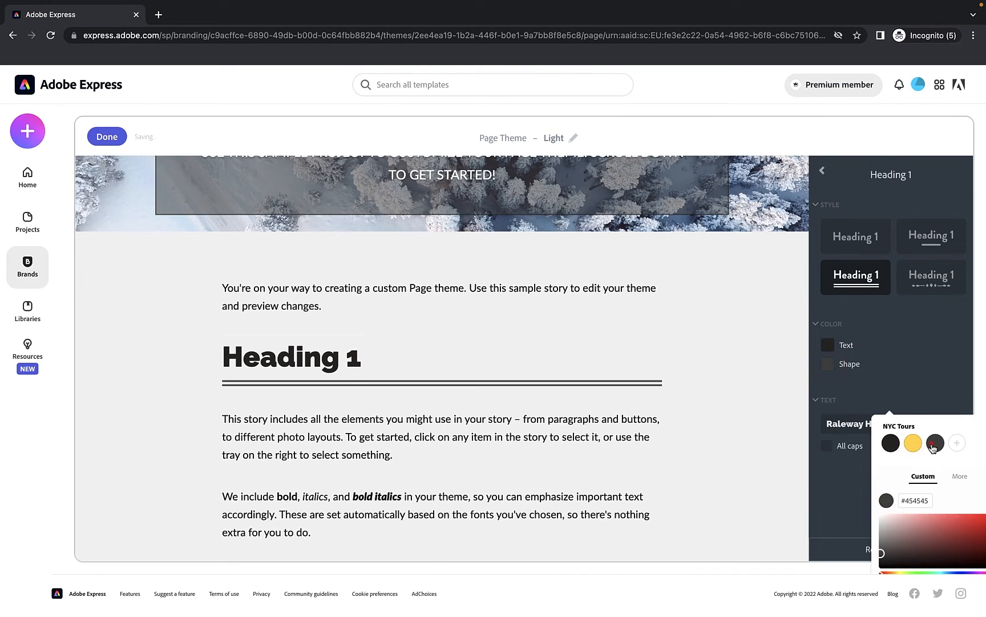
click(913, 443)
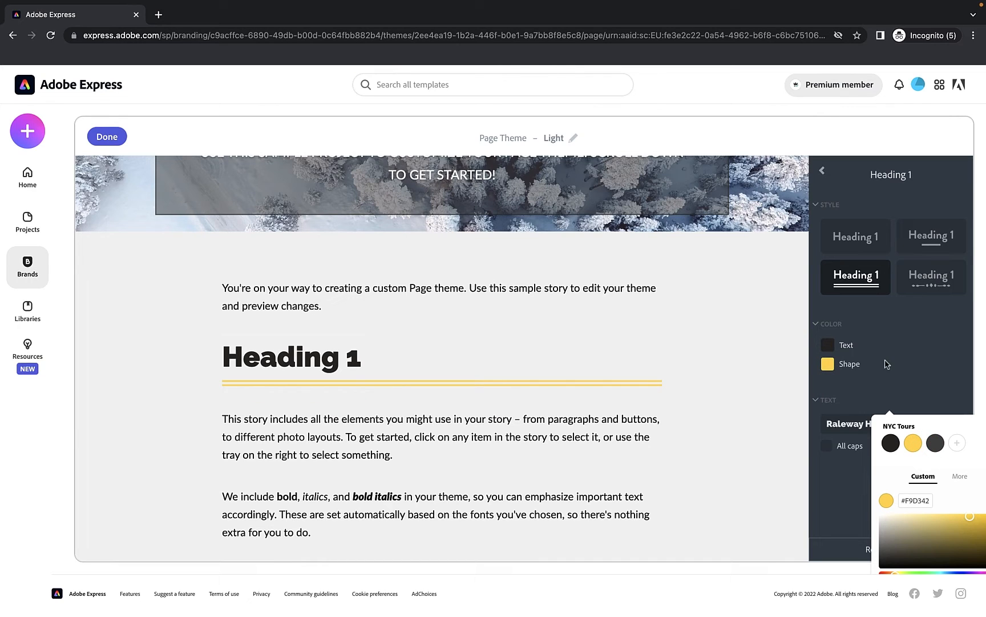
click(895, 392)
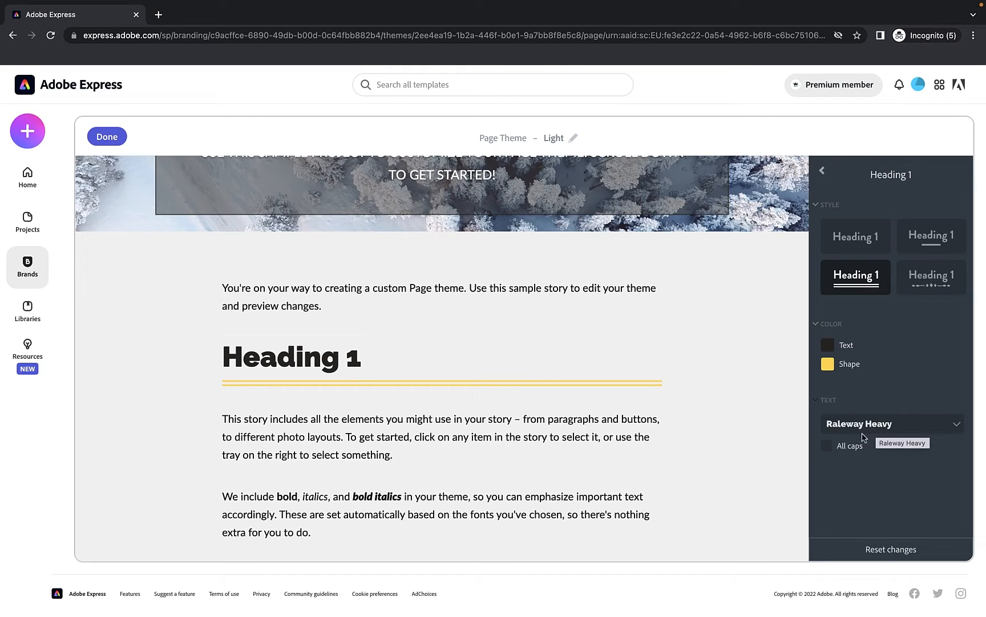
Turn on all caps for the Heading 1 and Heading 2 text.
click(827, 446)
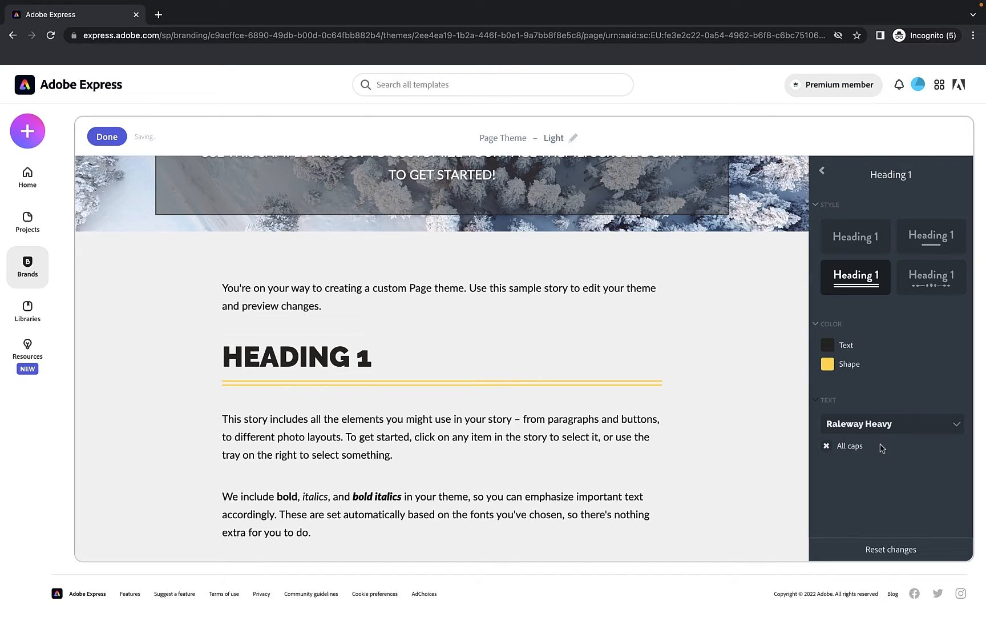
click(826, 173)
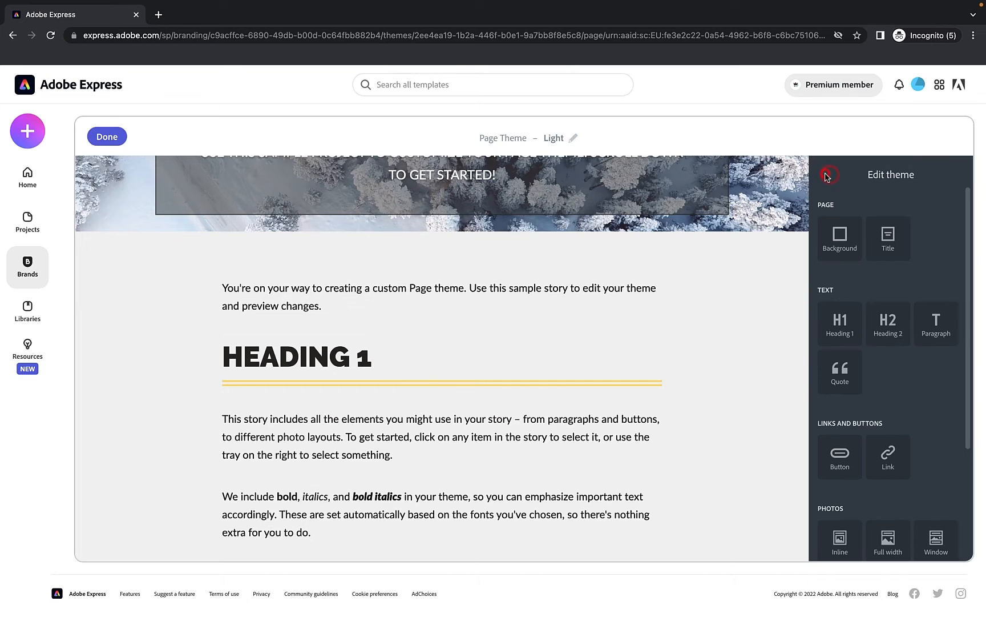
click(894, 330)
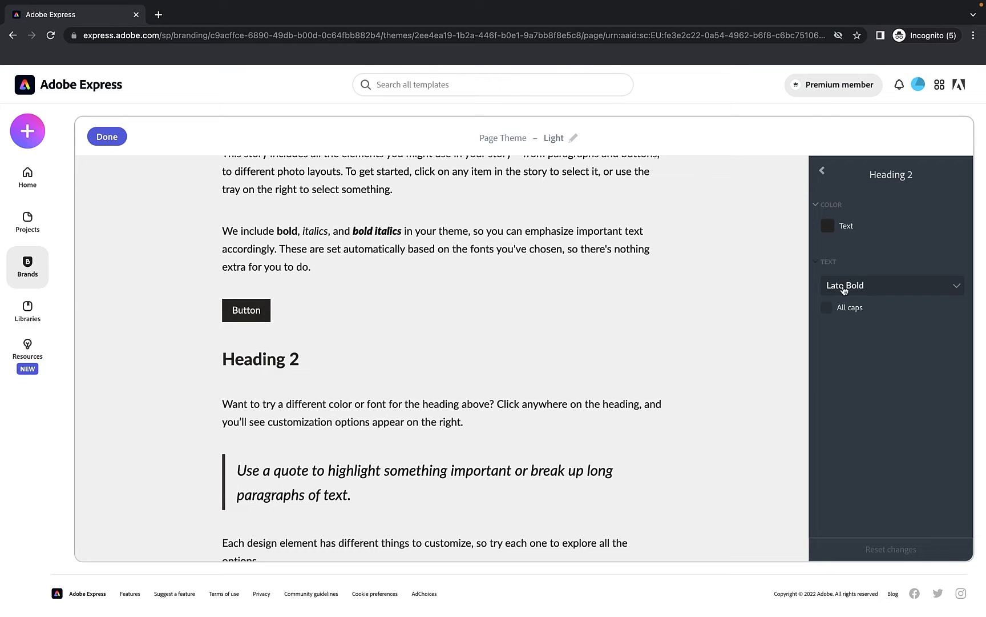
click(827, 307)
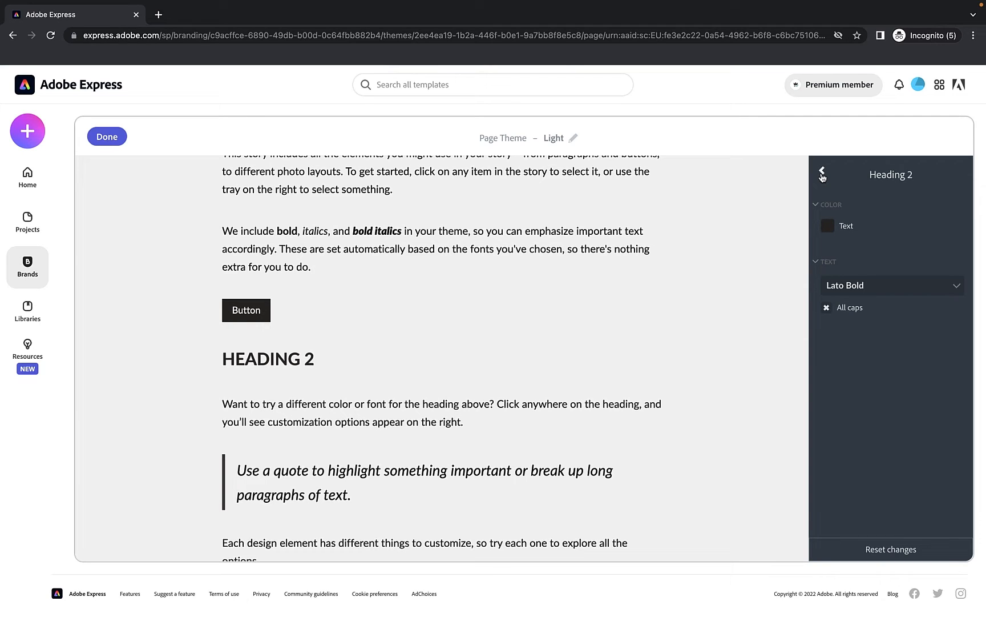
click(822, 174)
Set the paragraph text color to the brand dark grey #454545.
click(939, 332)
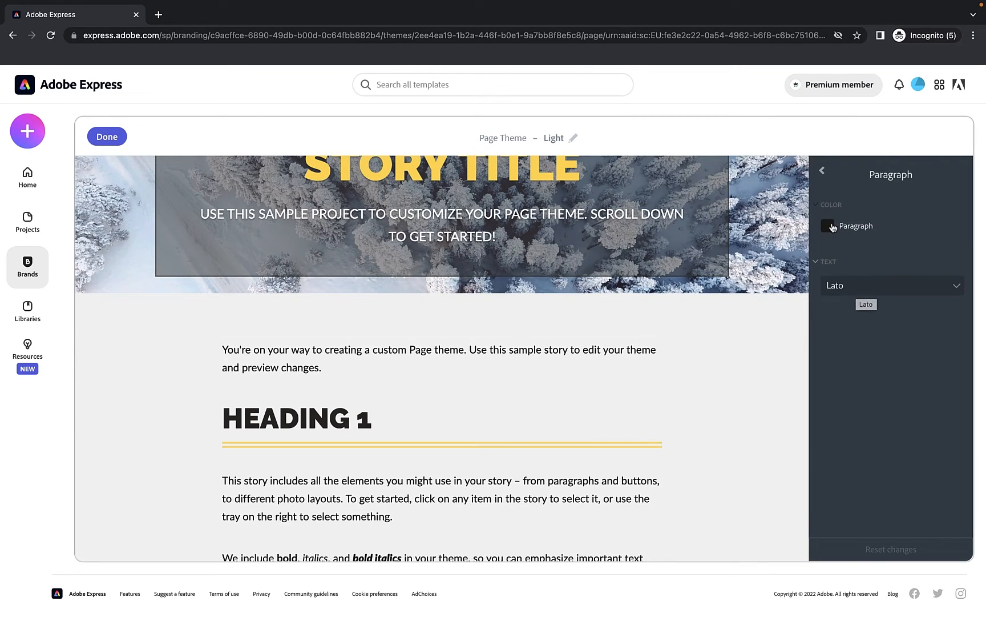
click(829, 226)
click(935, 307)
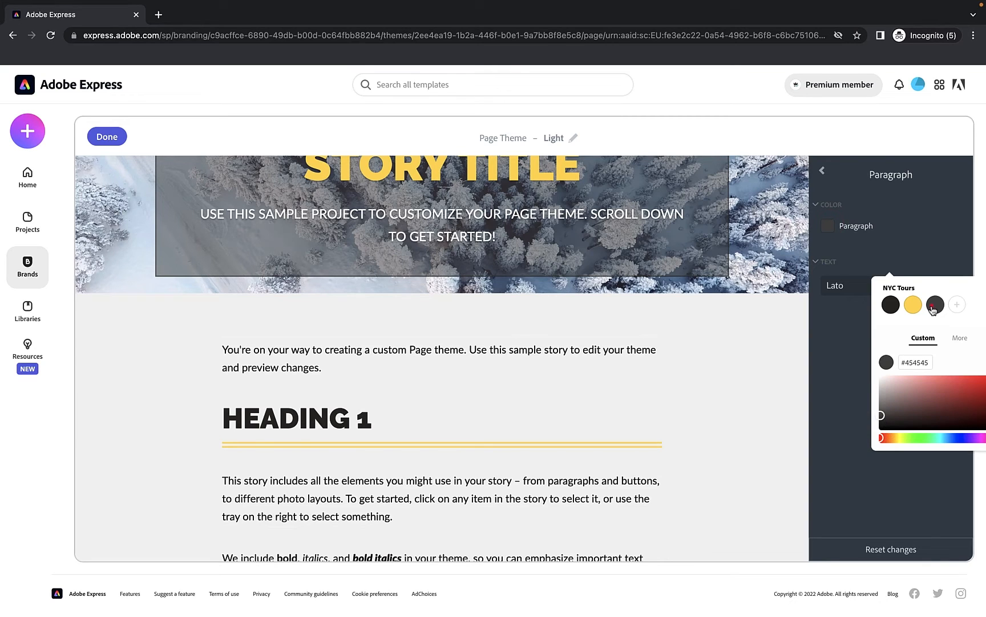
click(938, 259)
click(824, 171)
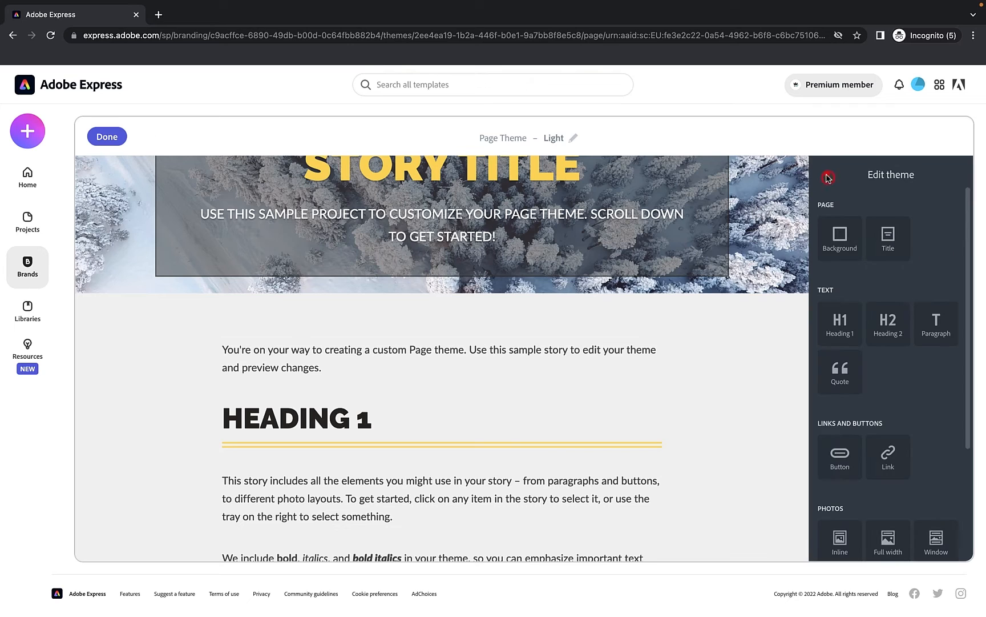
Give the quote the large opening quotation mark style, comparing it with the filled band style.
click(842, 376)
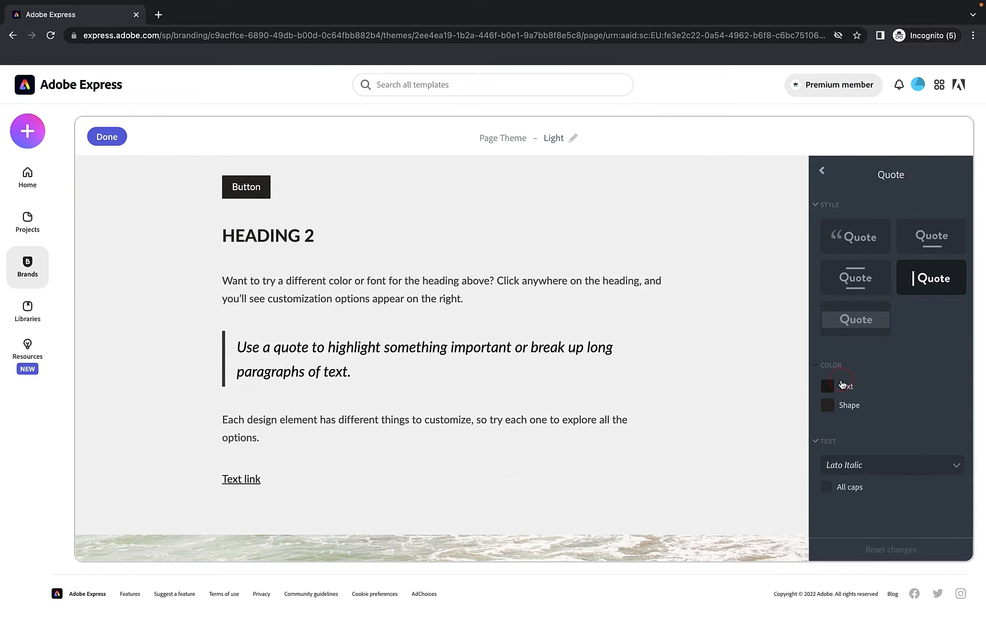
click(856, 234)
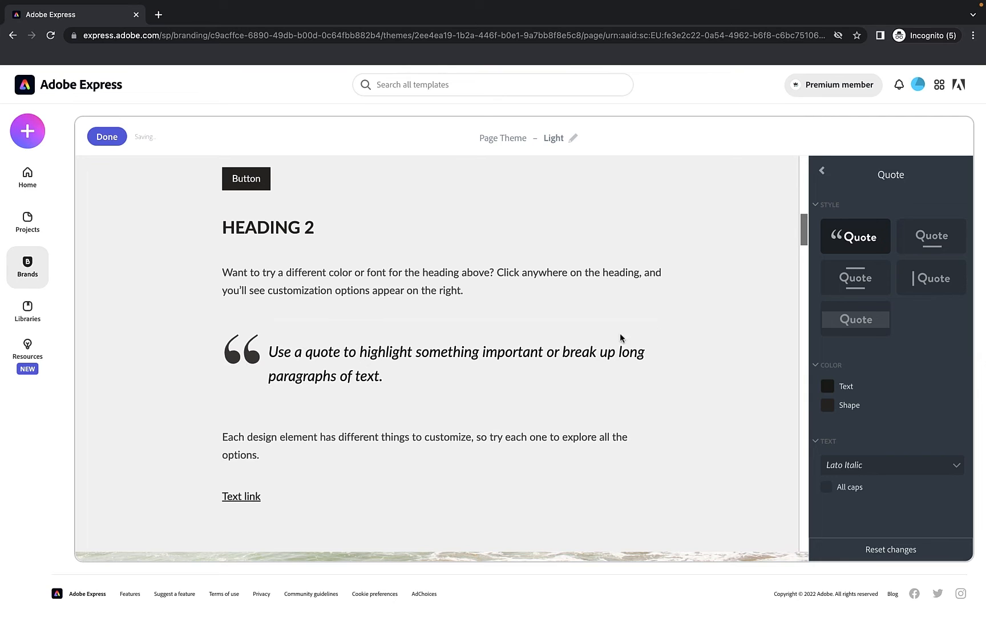
click(838, 289)
click(862, 325)
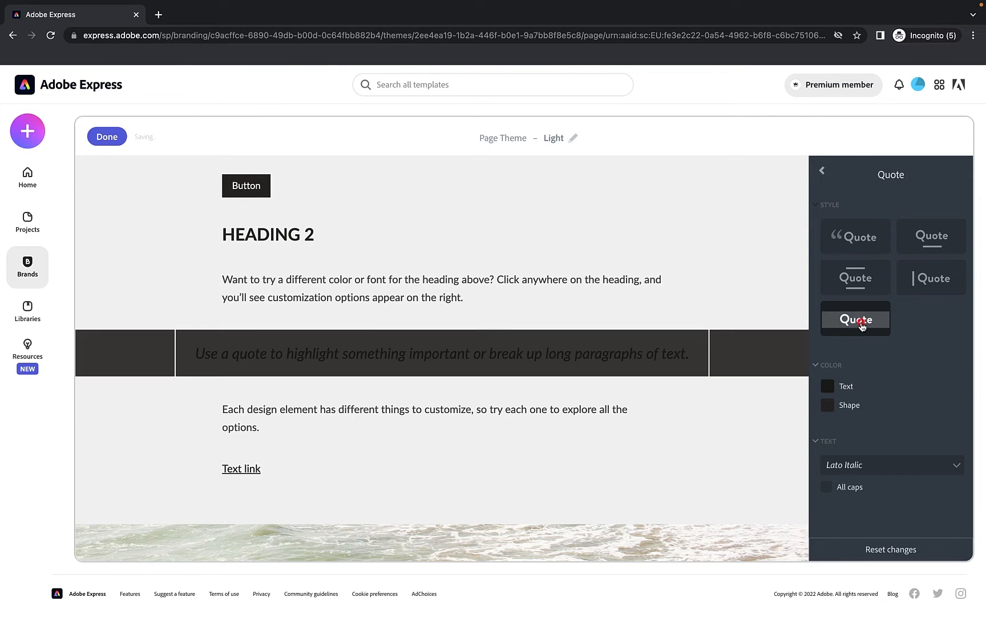
click(857, 238)
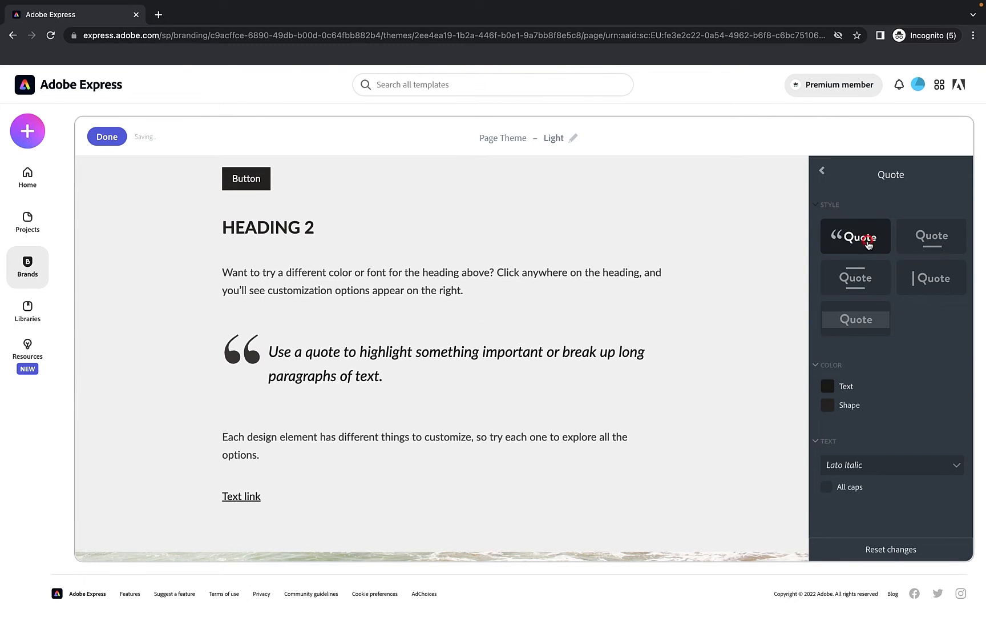
Set the quote's shape color to the brand yellow #F9D342.
click(828, 406)
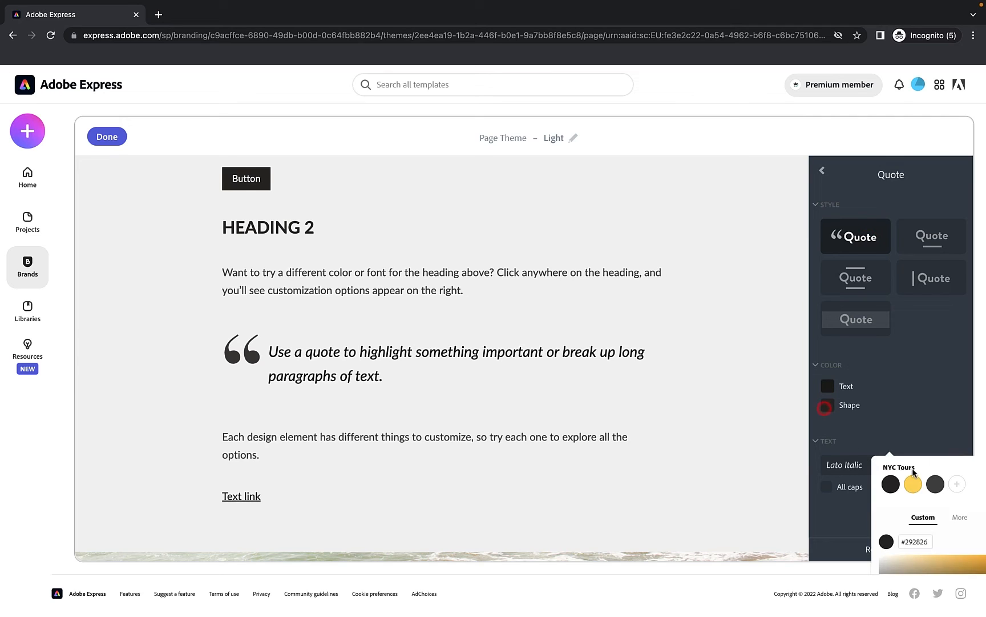
click(913, 483)
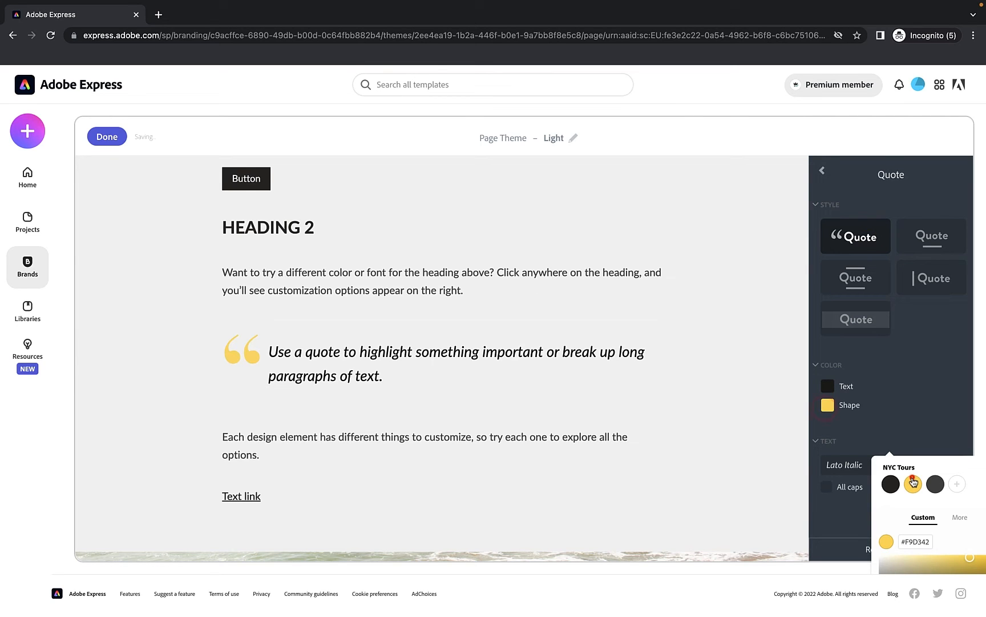
click(899, 401)
Turn on all caps for the quote and set its text color to the brand's dark grey.
click(826, 487)
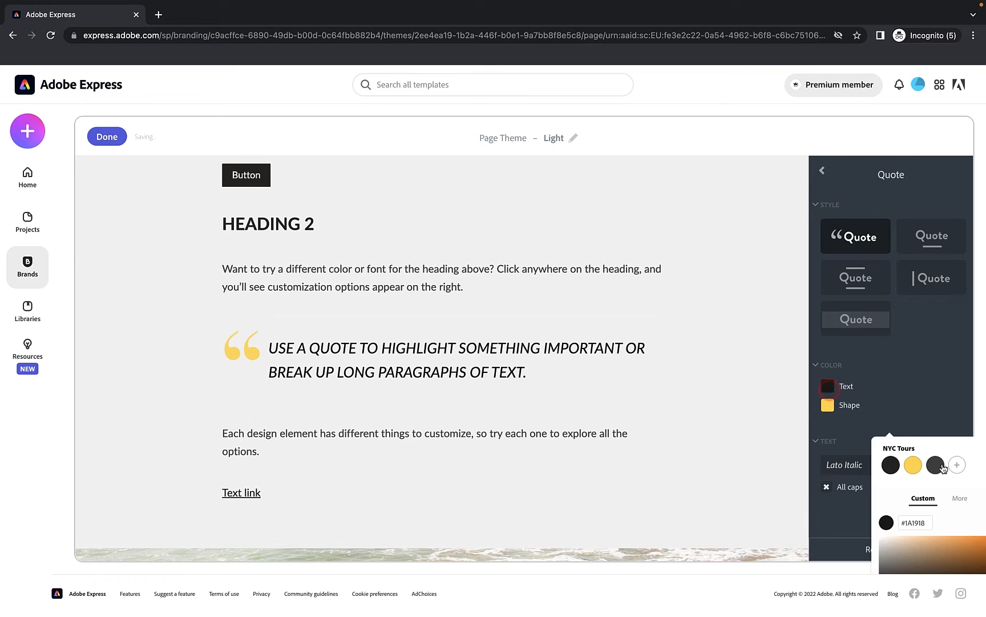
click(935, 464)
click(921, 368)
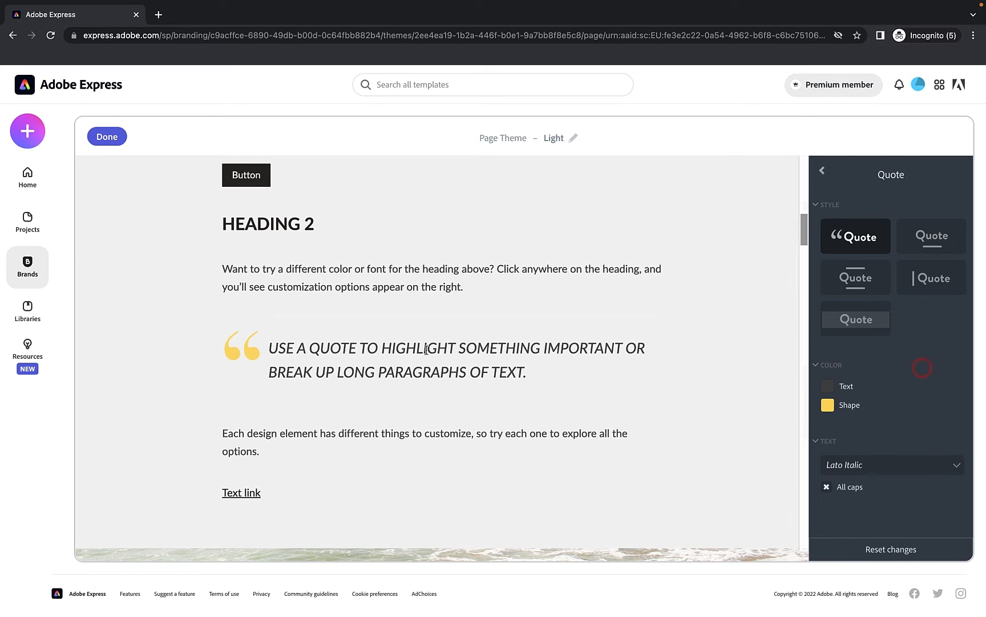
click(822, 170)
Set the button style to the square-cornered outline, trying the rounded filled, rounded outline, double-bordered and text-with-arrow styles.
scroll(884, 295, down, 3)
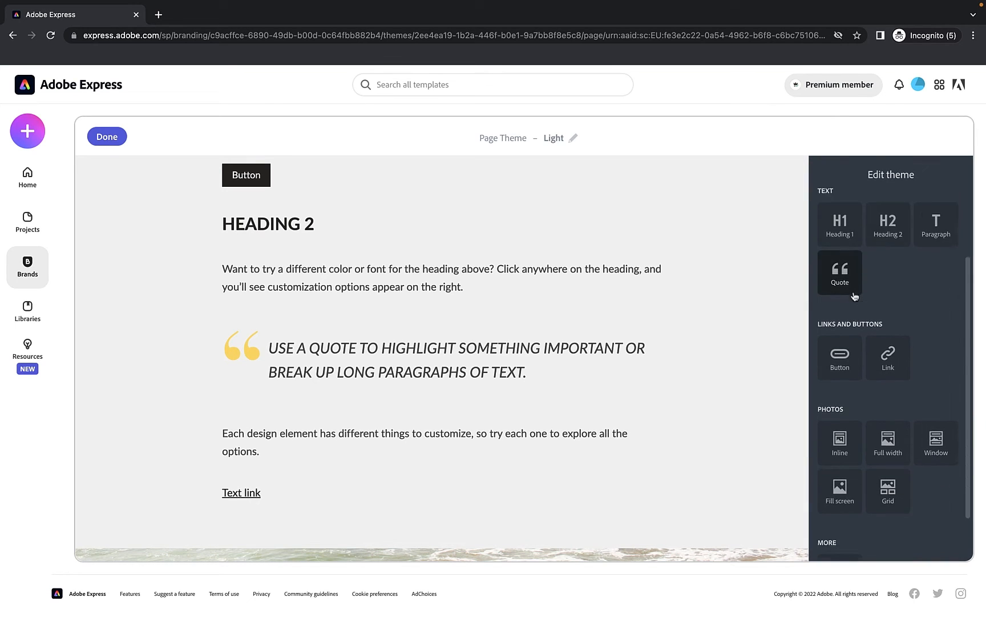
click(851, 301)
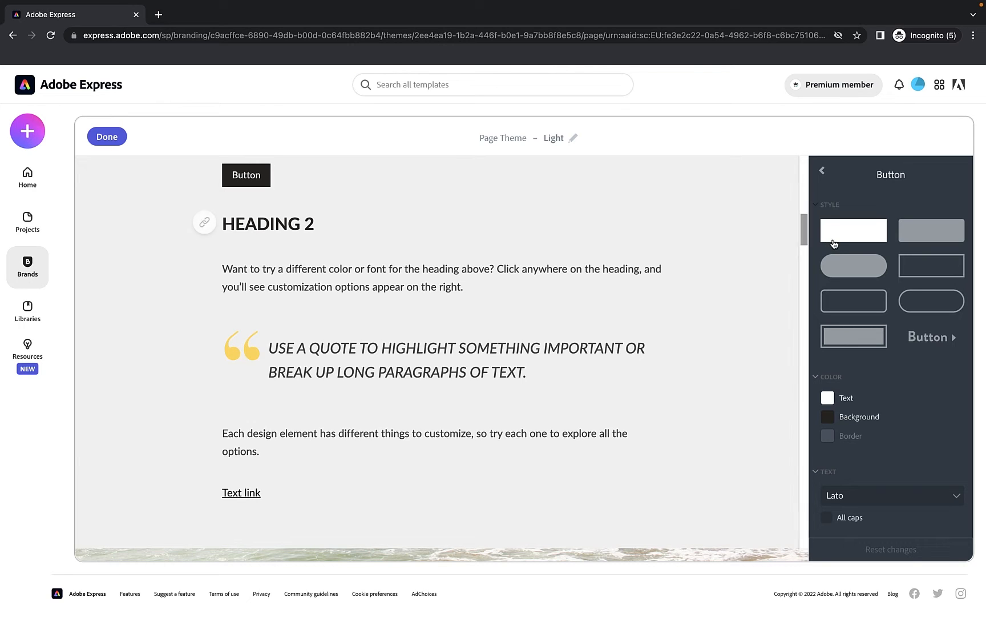
click(931, 234)
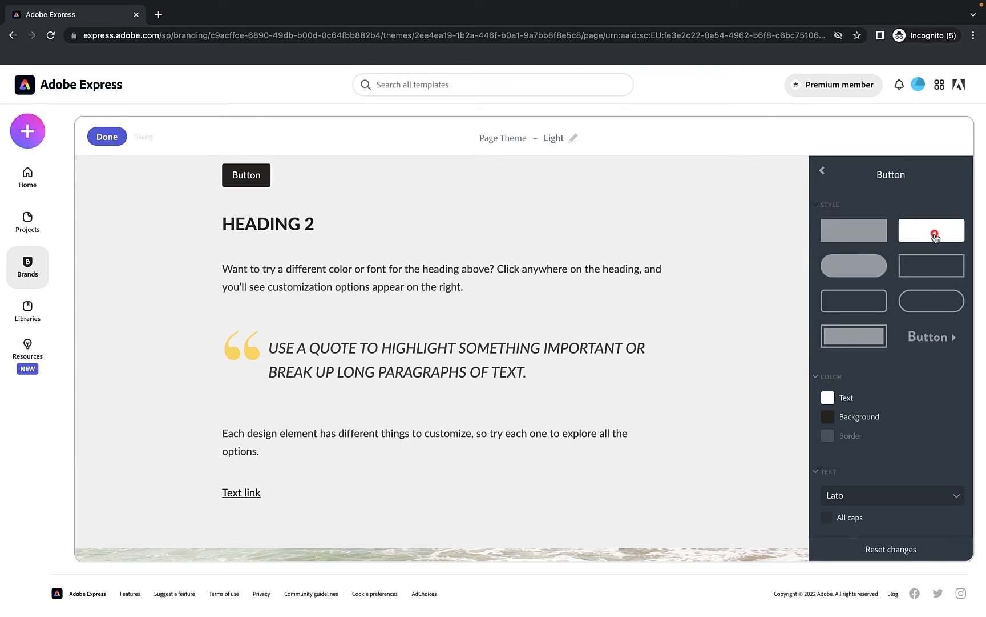
click(930, 265)
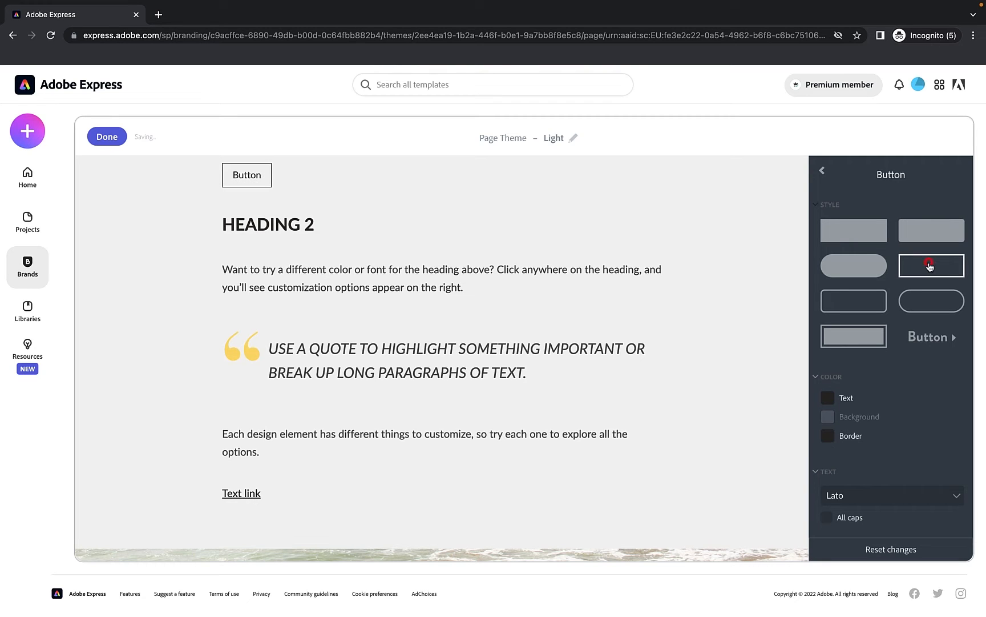
click(865, 307)
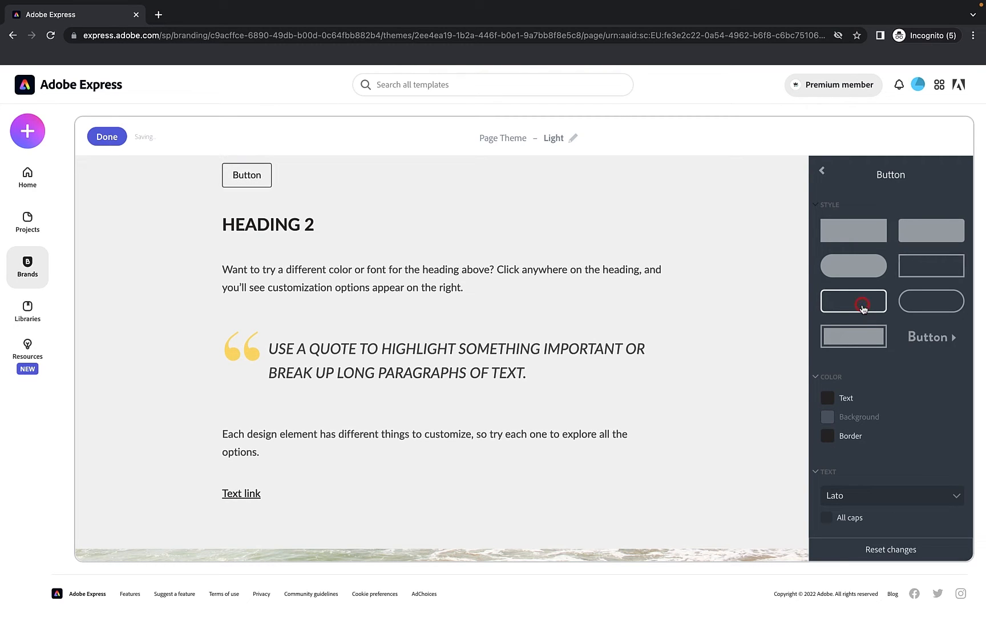
click(837, 339)
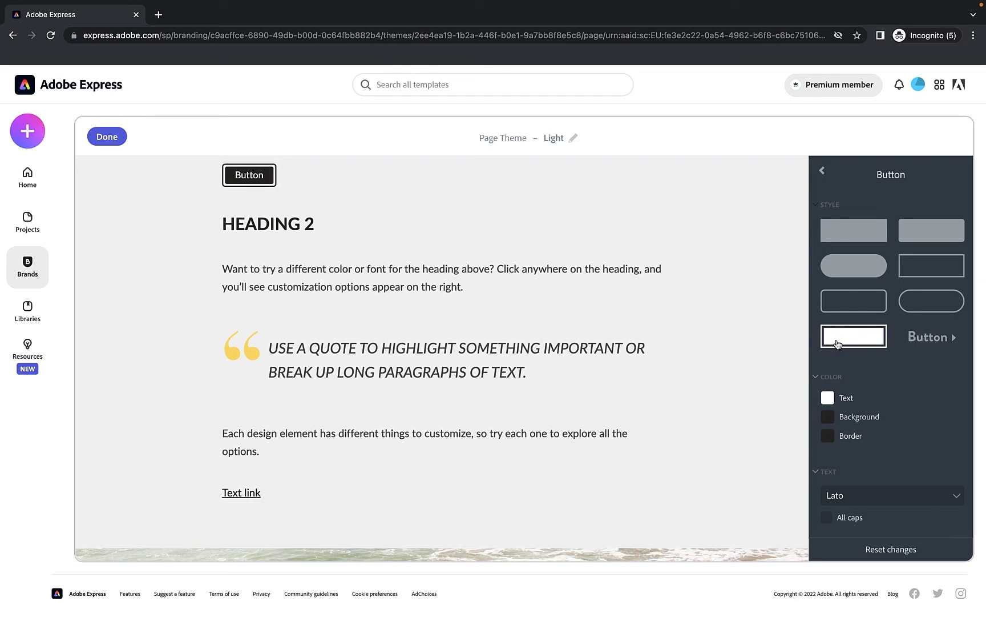
click(919, 339)
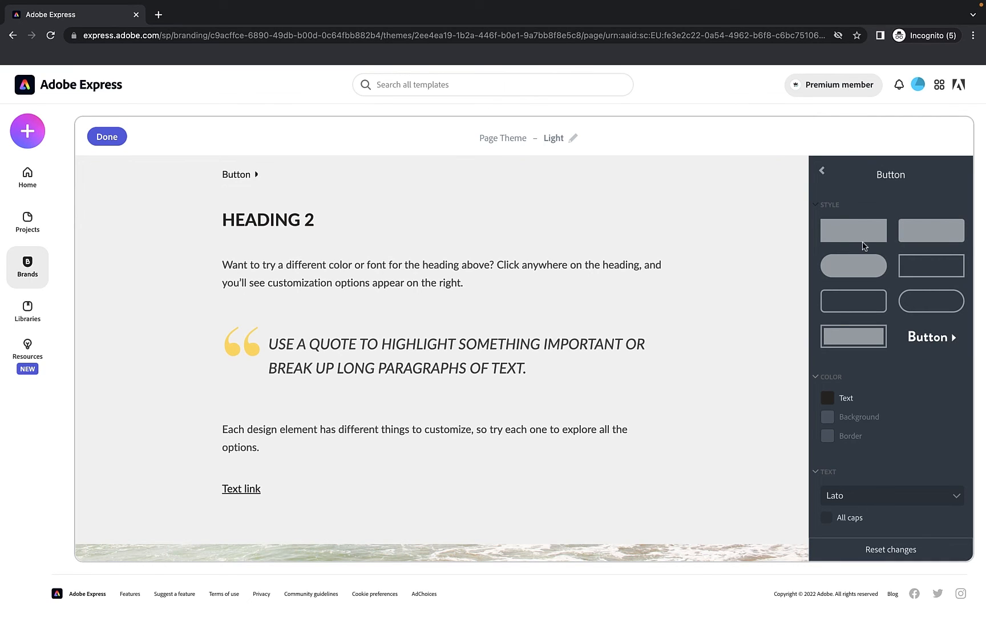
click(936, 263)
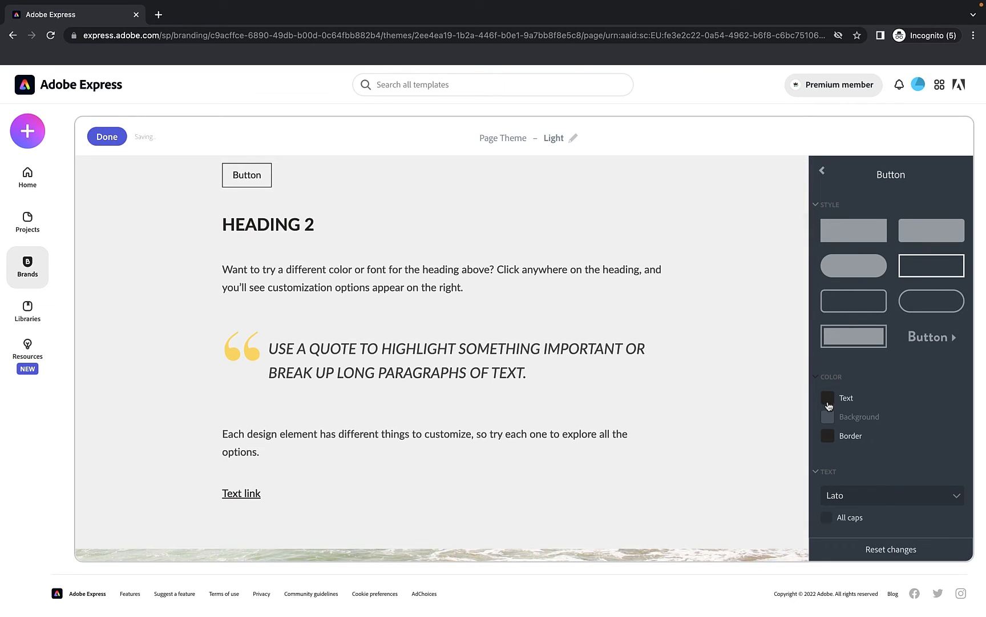
Try the brand yellow #F9D342 as the border color of the square-cornered outline button.
click(828, 436)
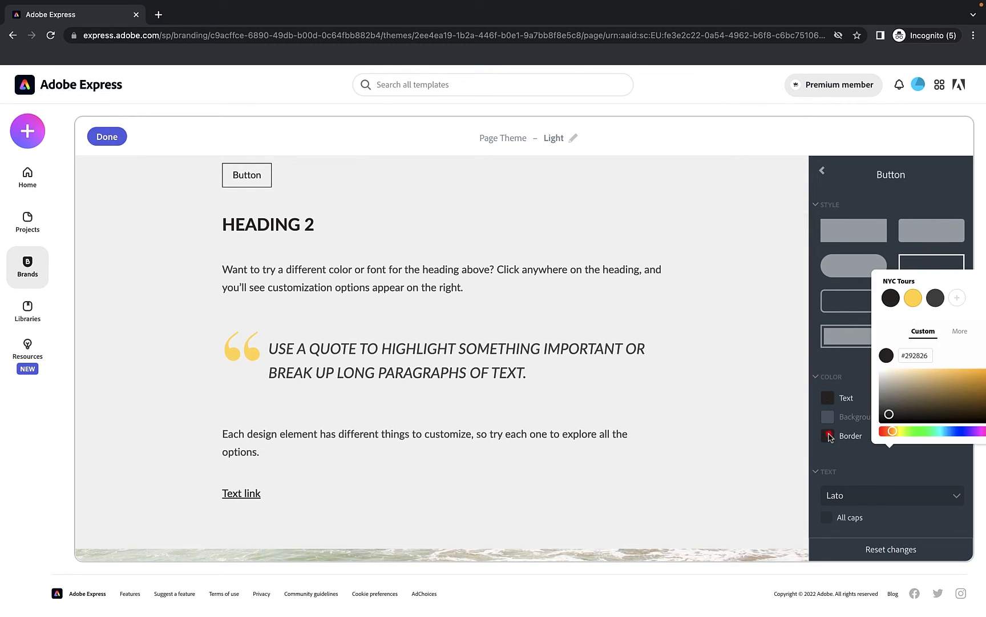
click(913, 298)
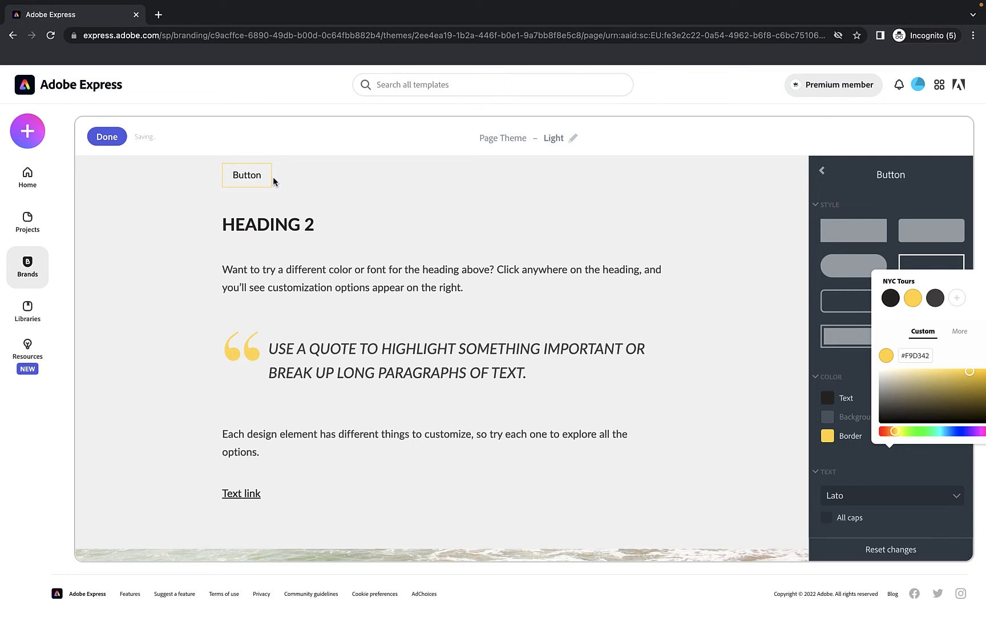
click(845, 342)
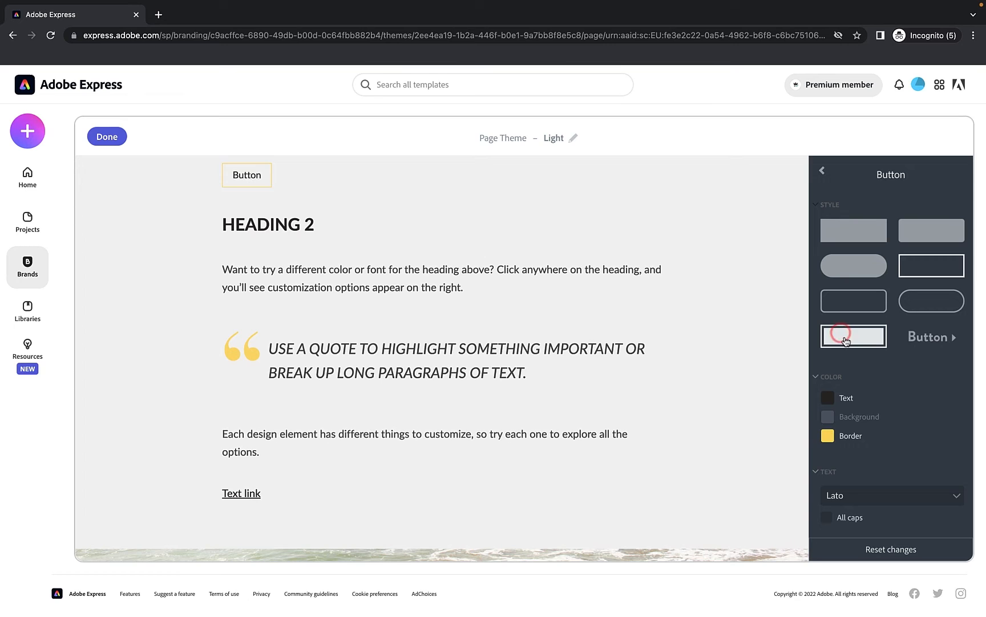
Switch the button to the double-bordered style and set its background to the brand yellow #F9D342.
click(845, 338)
click(835, 437)
click(834, 431)
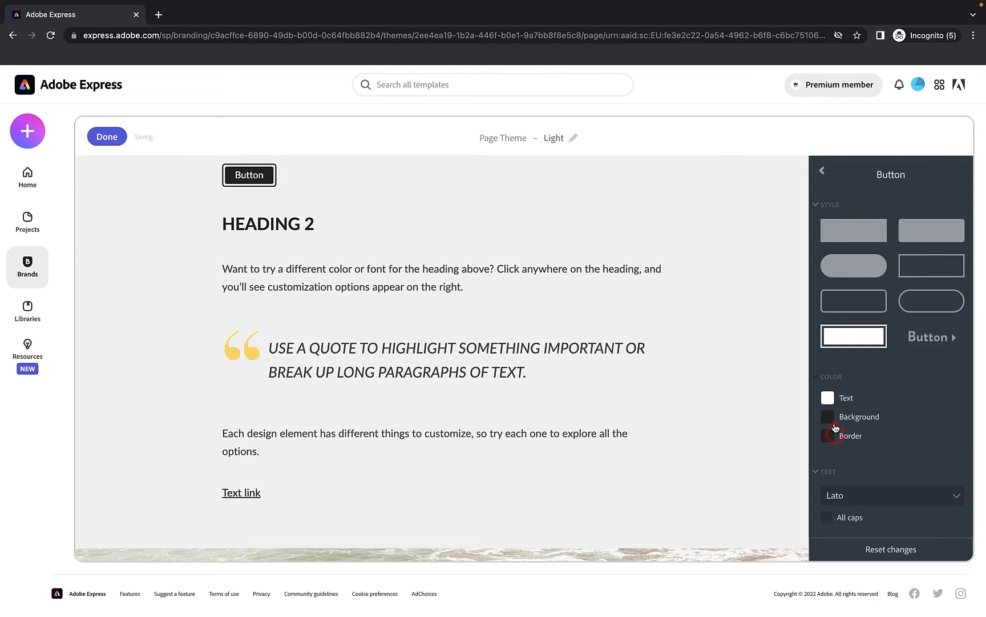
click(829, 418)
click(913, 280)
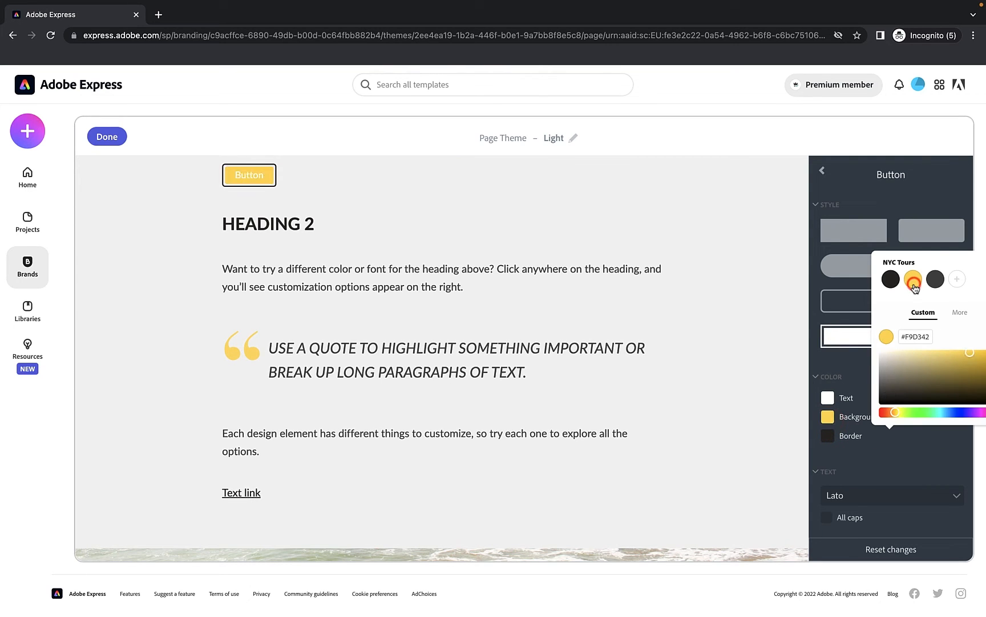
Set the button's text color to the brand's near-black and turn on all caps.
click(828, 402)
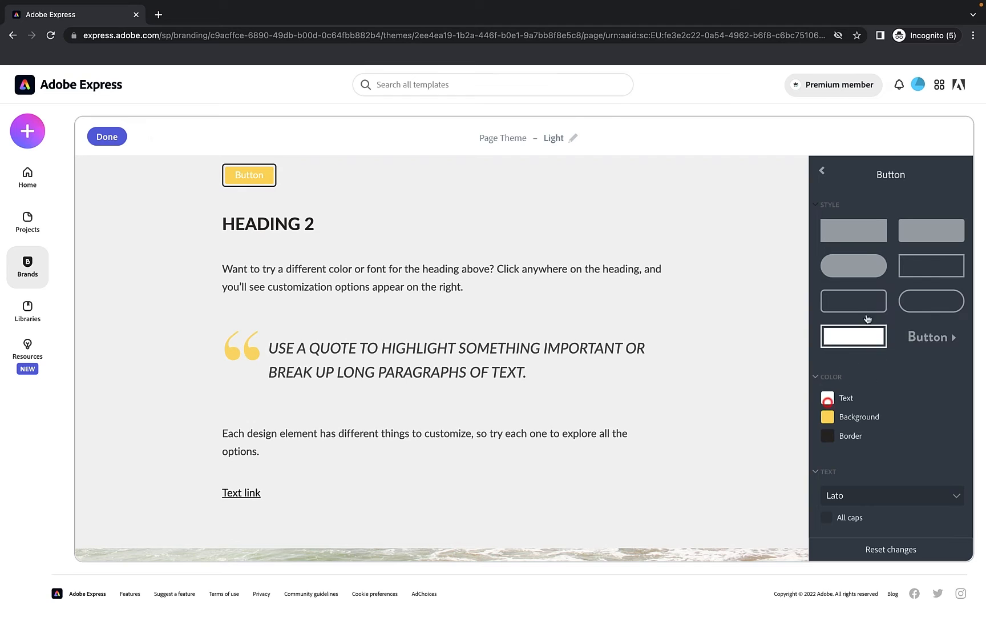
click(828, 399)
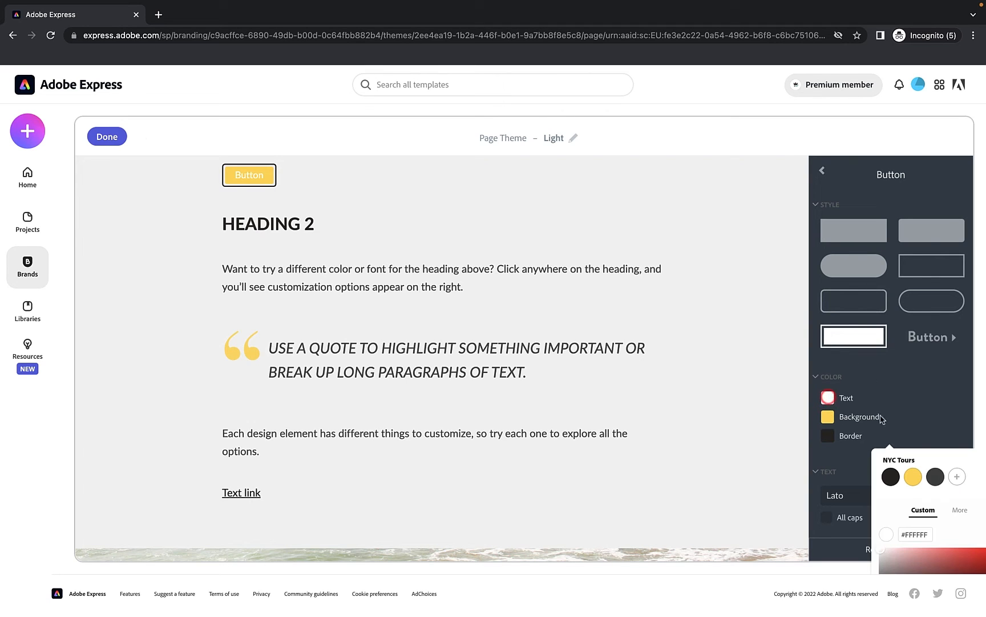
click(890, 476)
click(920, 398)
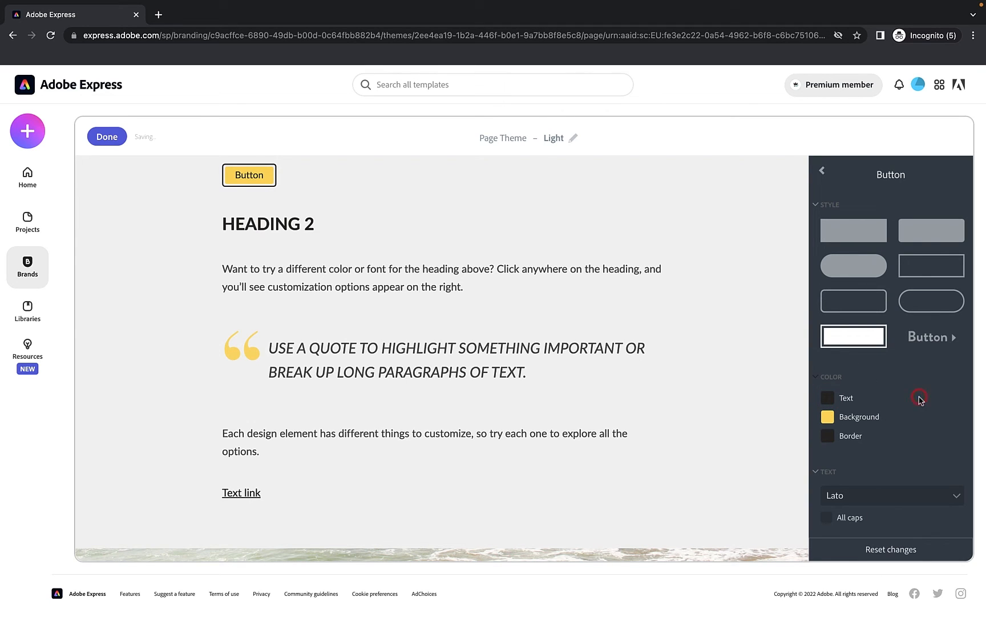
click(826, 522)
Examine the brand and additional fonts available for the button text, keeping Lato.
click(887, 503)
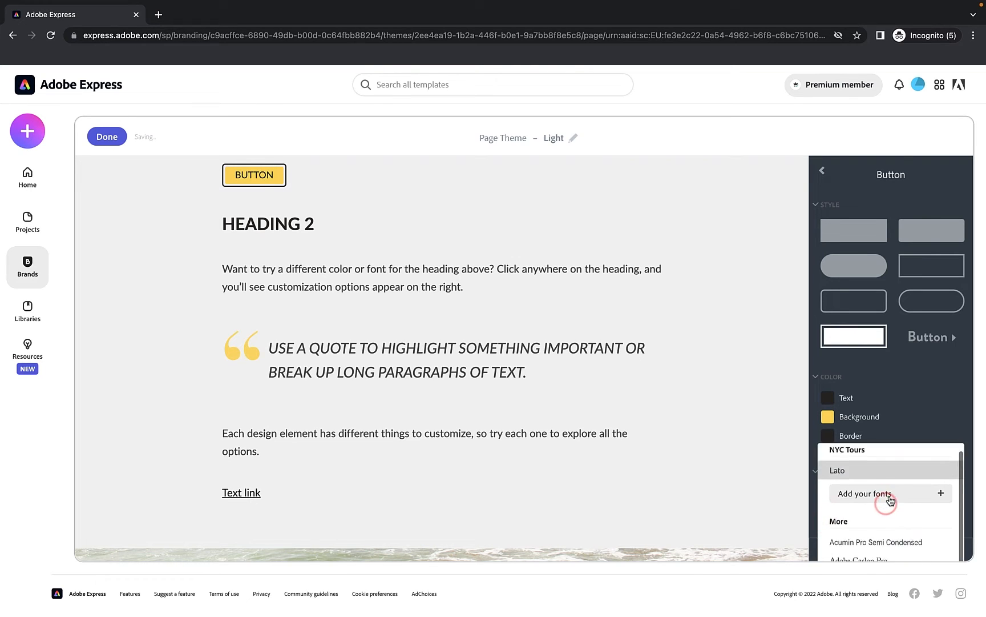
scroll(891, 501, down, 1)
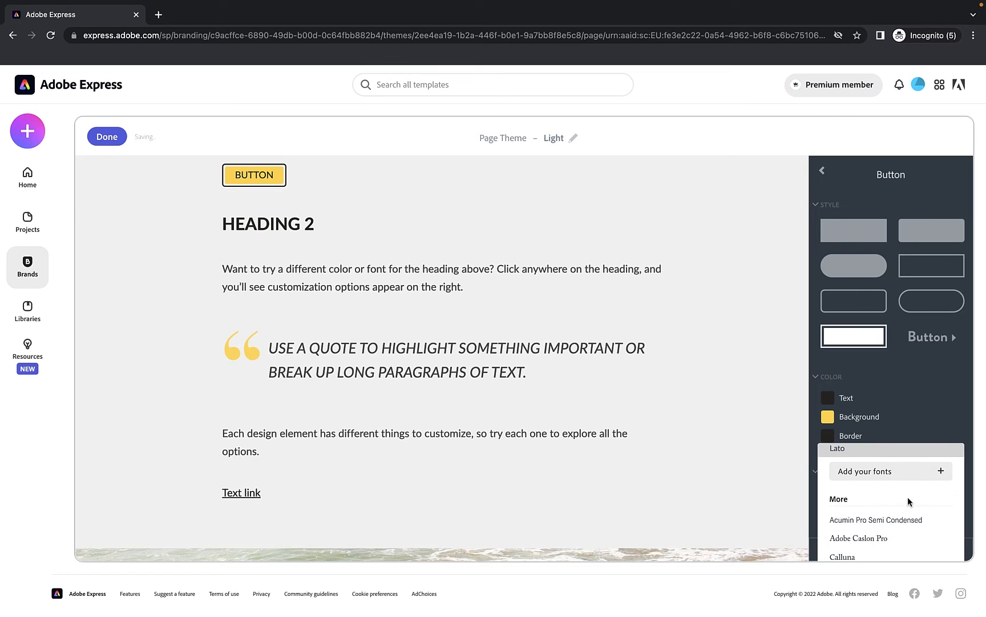
scroll(866, 506, up, 1)
scroll(866, 505, down, 1)
click(924, 397)
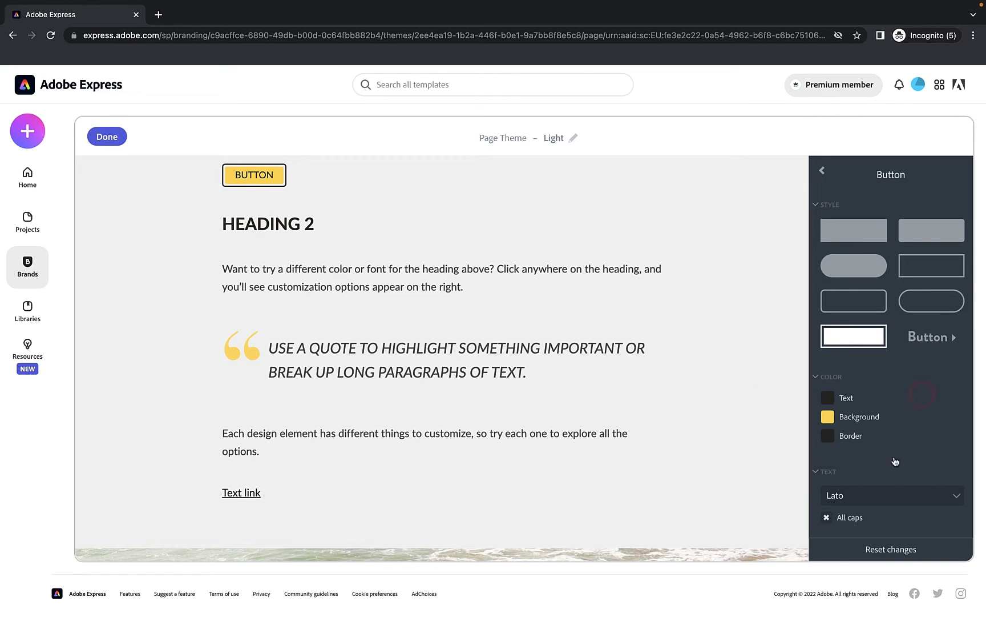
click(875, 501)
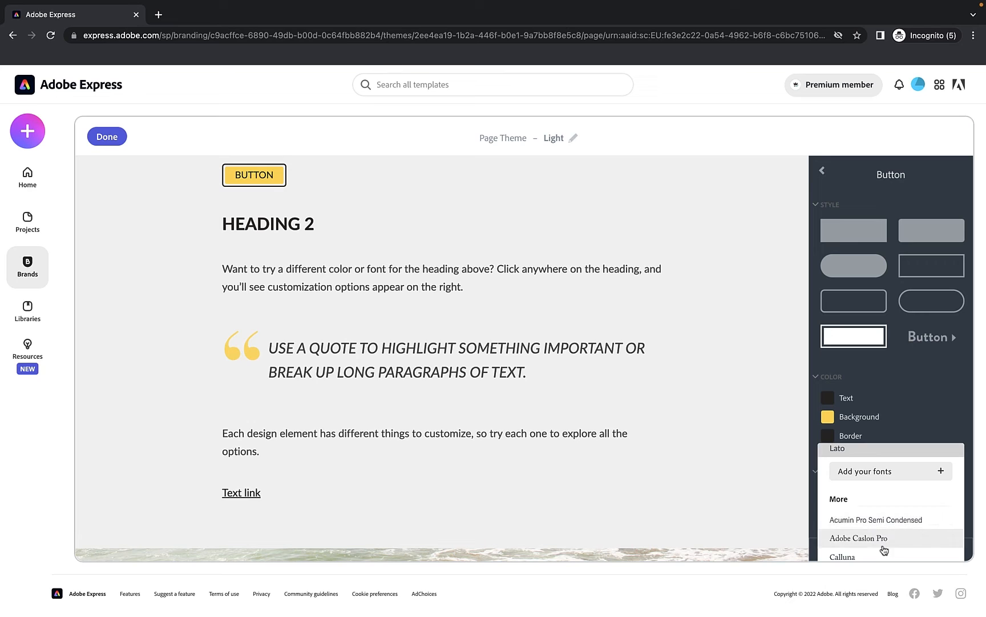
click(969, 551)
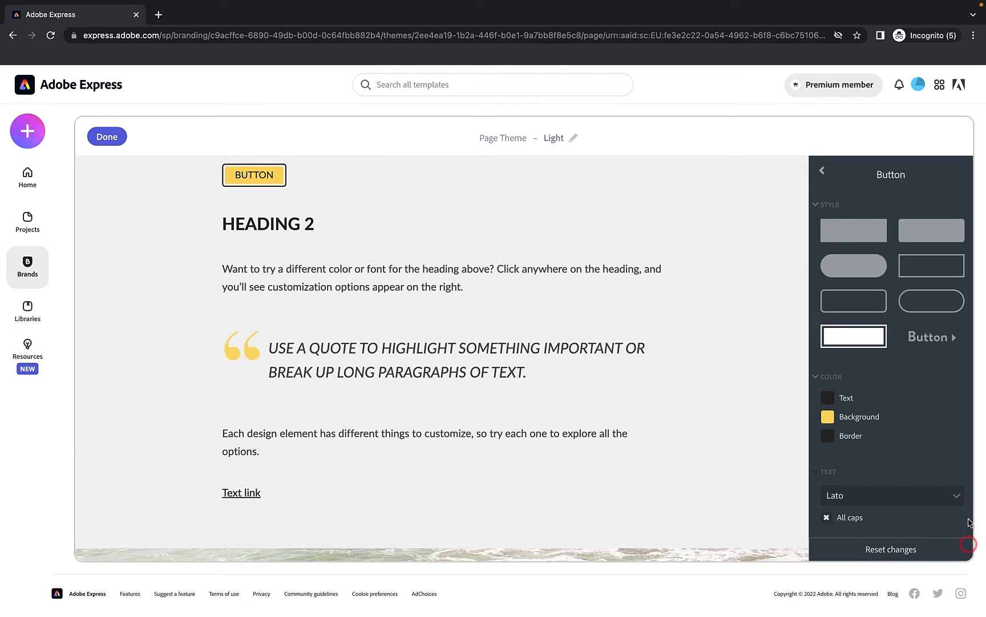
click(889, 498)
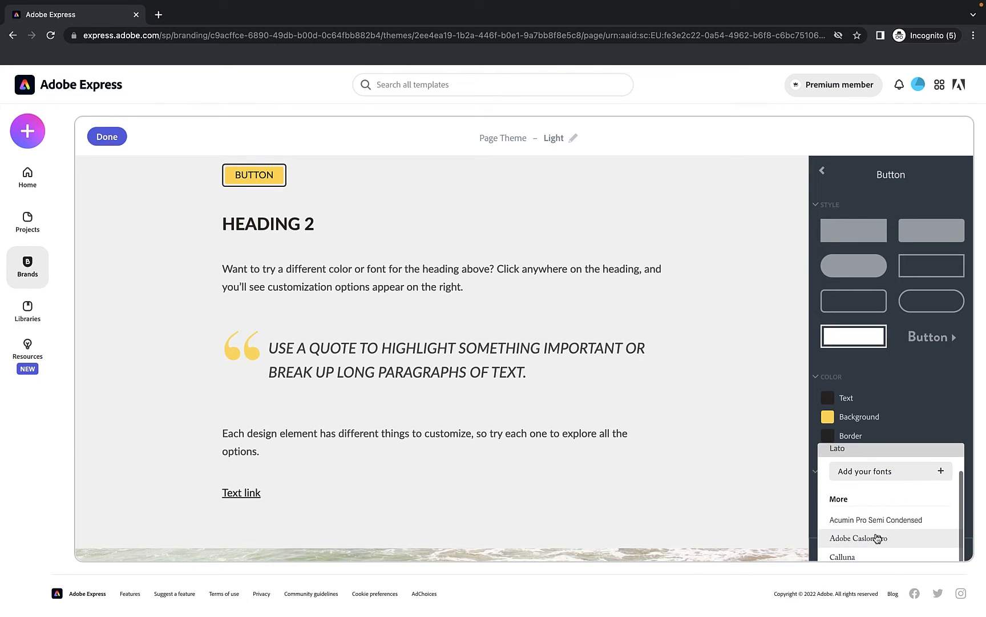
click(934, 435)
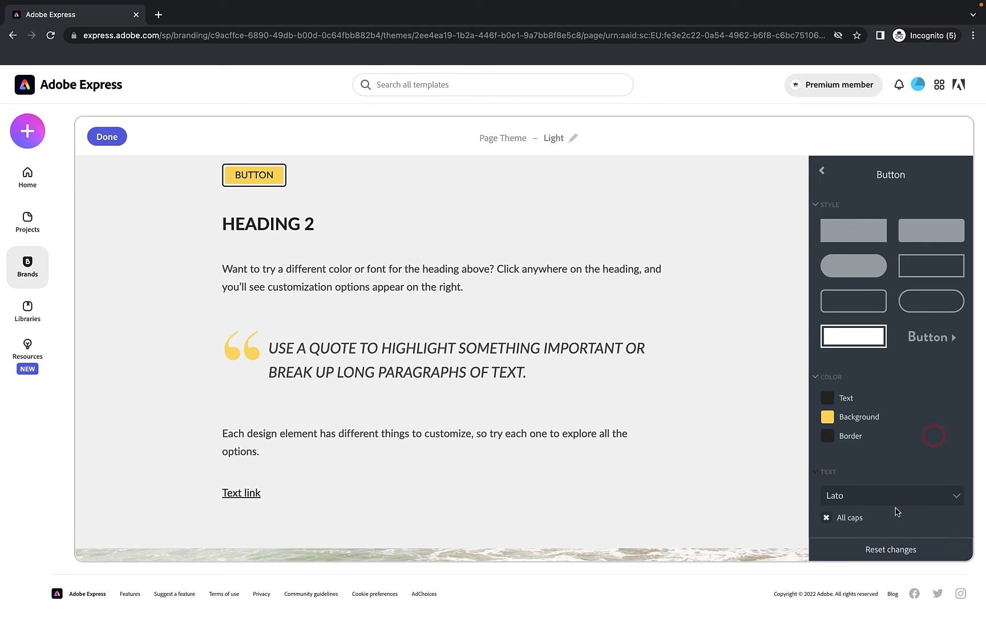
Give text links the plain style with underline on hover, comparing it with the always-underlined style.
click(820, 173)
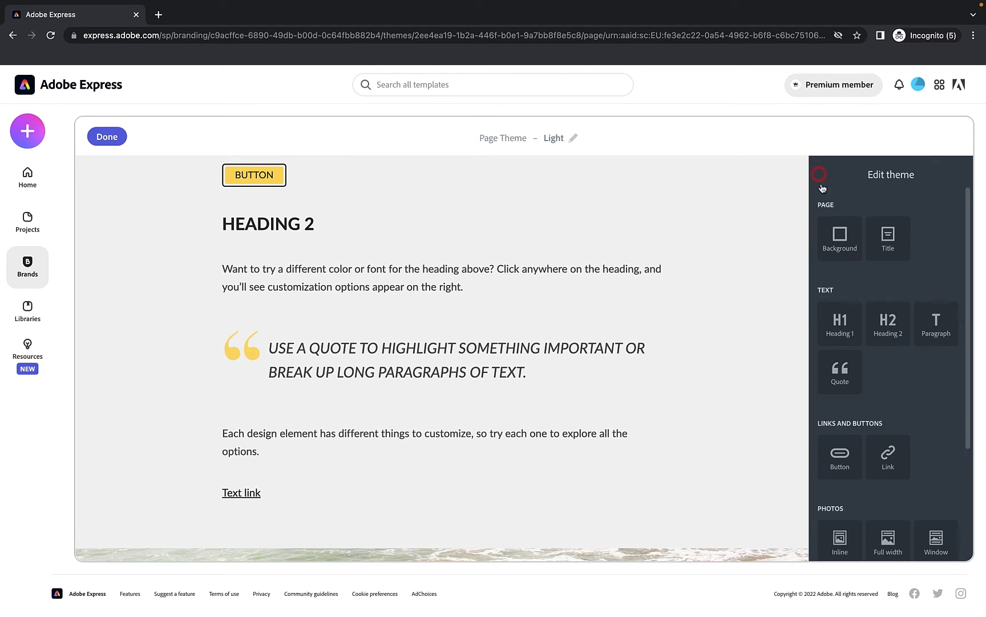
scroll(896, 370, down, 2)
click(888, 361)
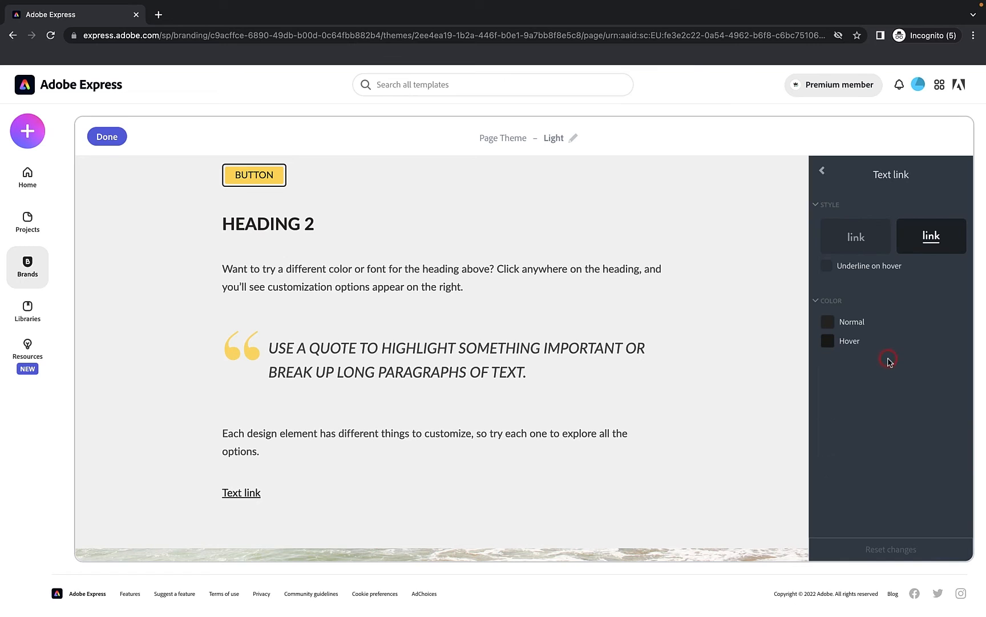
click(861, 240)
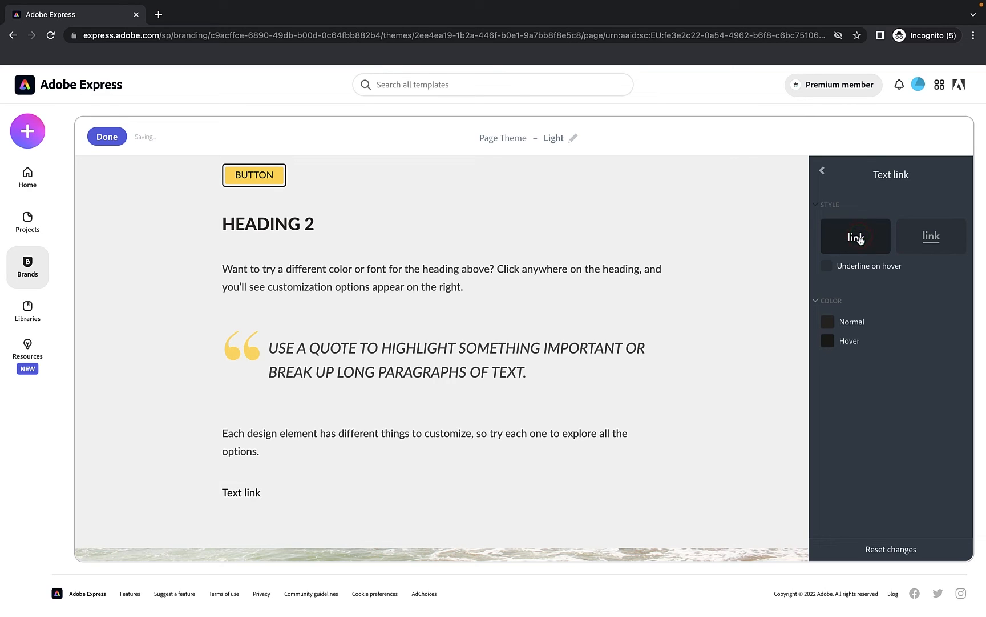
click(927, 244)
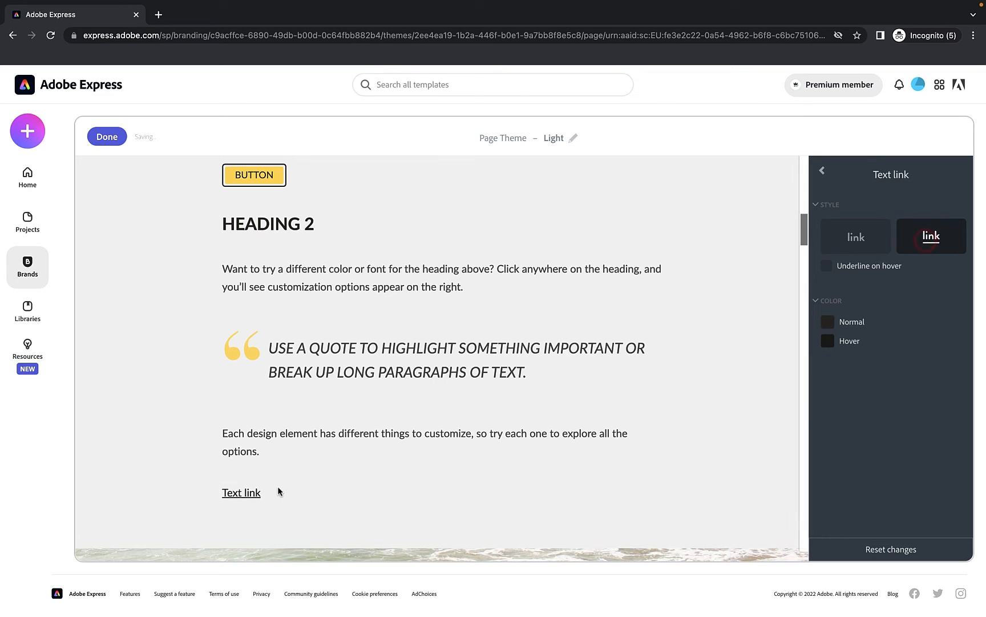
click(841, 246)
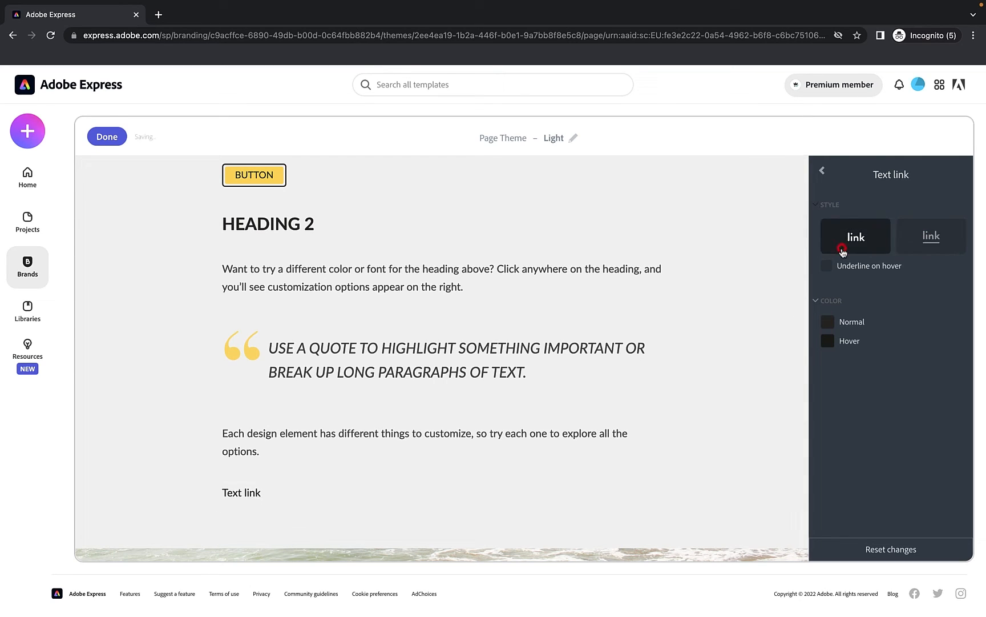
click(940, 243)
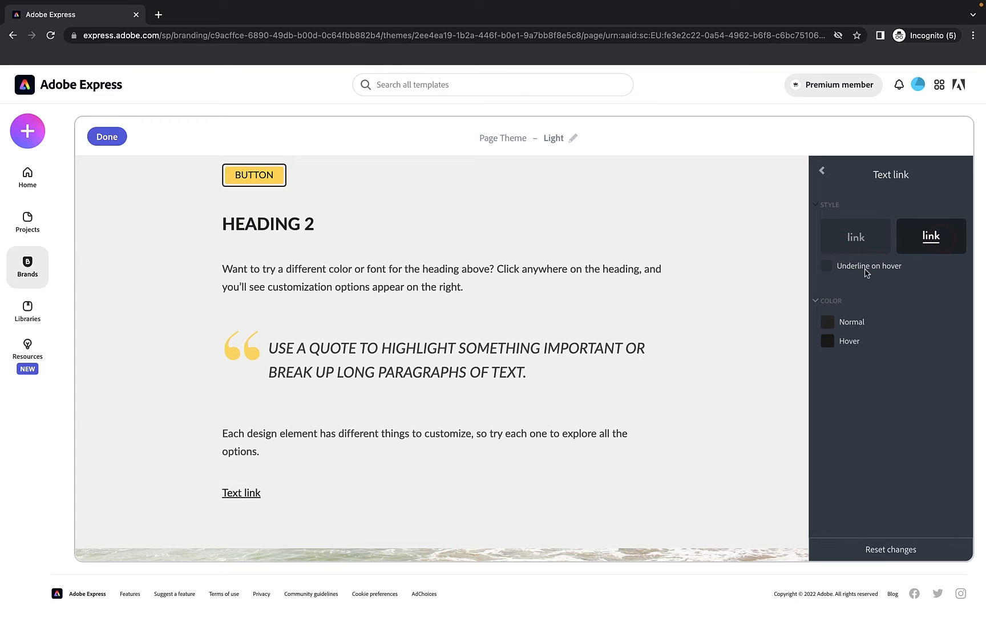
click(865, 229)
click(863, 266)
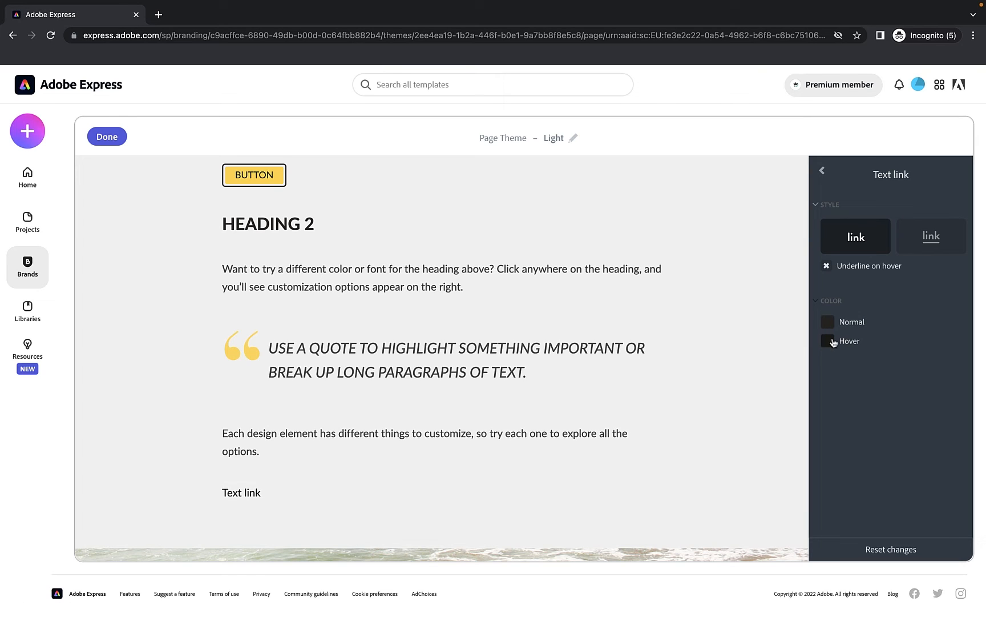
Set the text link's normal color to the brand's near-black and try the brand yellow #F9D342 as its hover color.
click(829, 324)
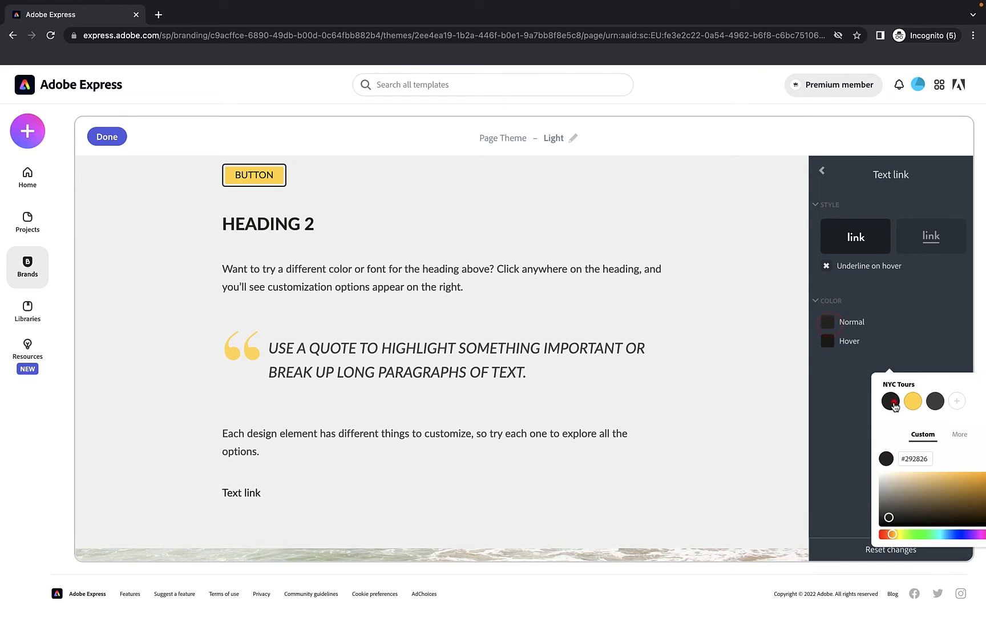
click(828, 341)
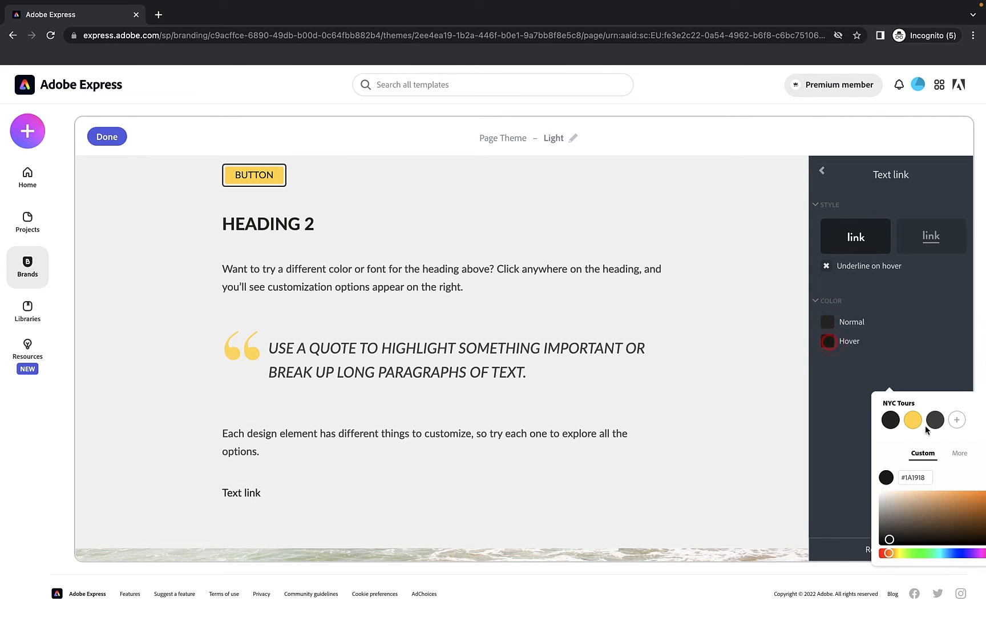
click(916, 424)
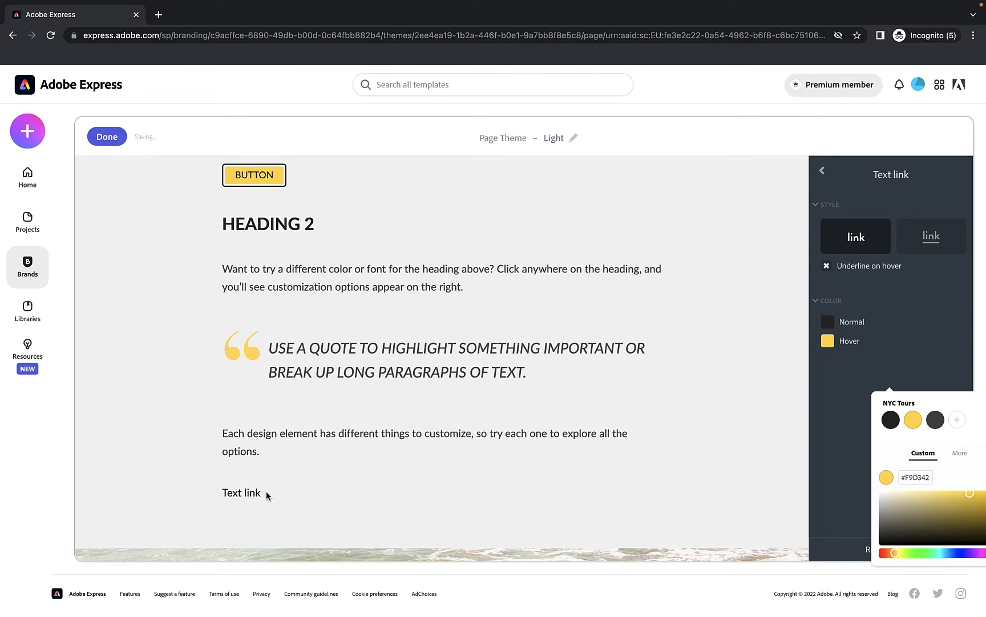
click(295, 491)
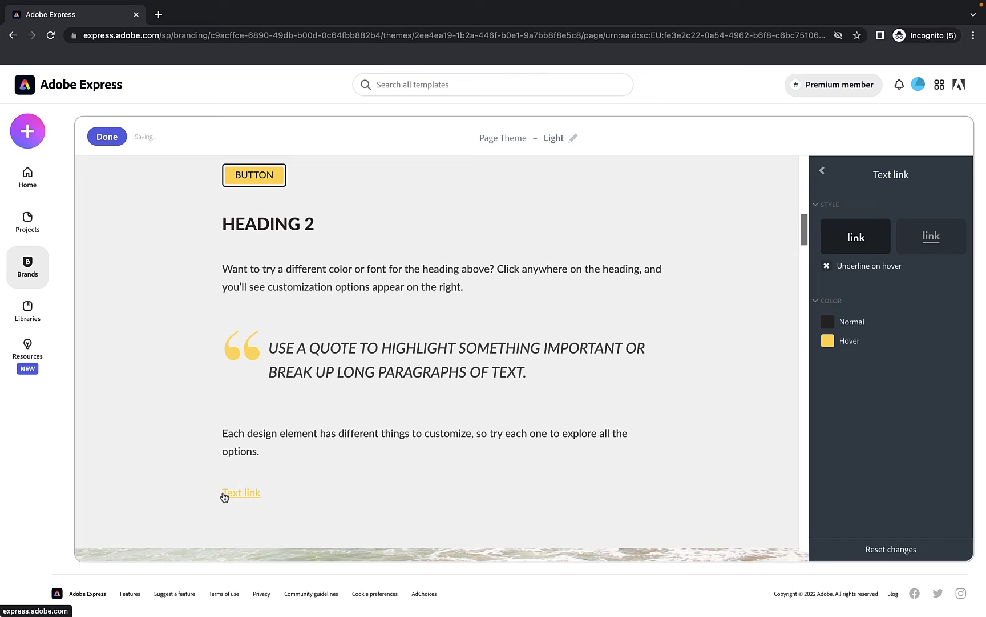
Change the text link's hover color to the brand's lighter dark grey.
click(828, 341)
click(935, 420)
click(489, 457)
Give inline photos the style with a filled caption band, comparing it with the tilted white-framed style.
click(830, 177)
scroll(865, 266, down, 5)
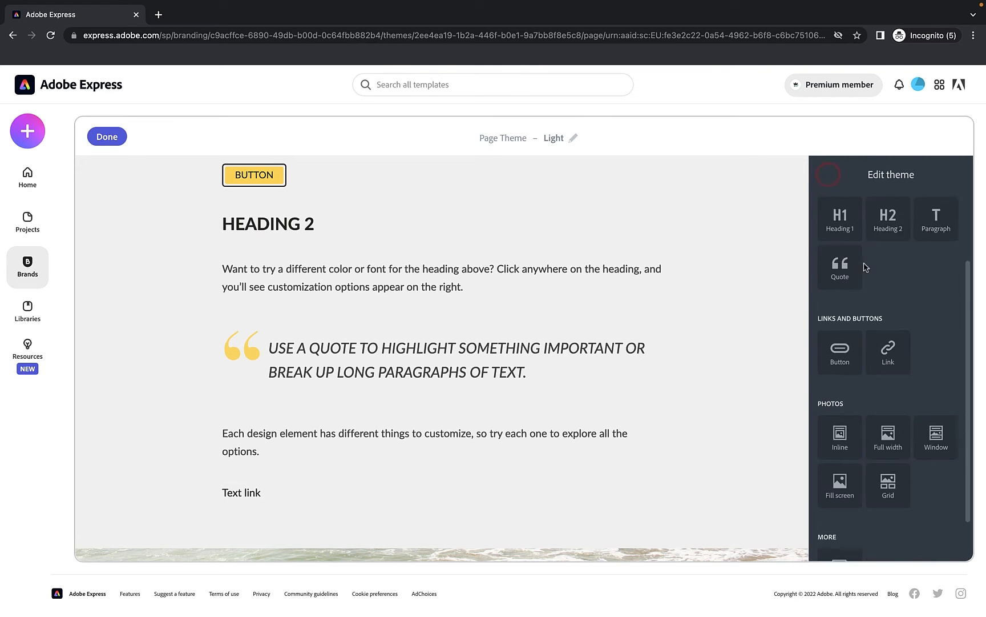
click(831, 391)
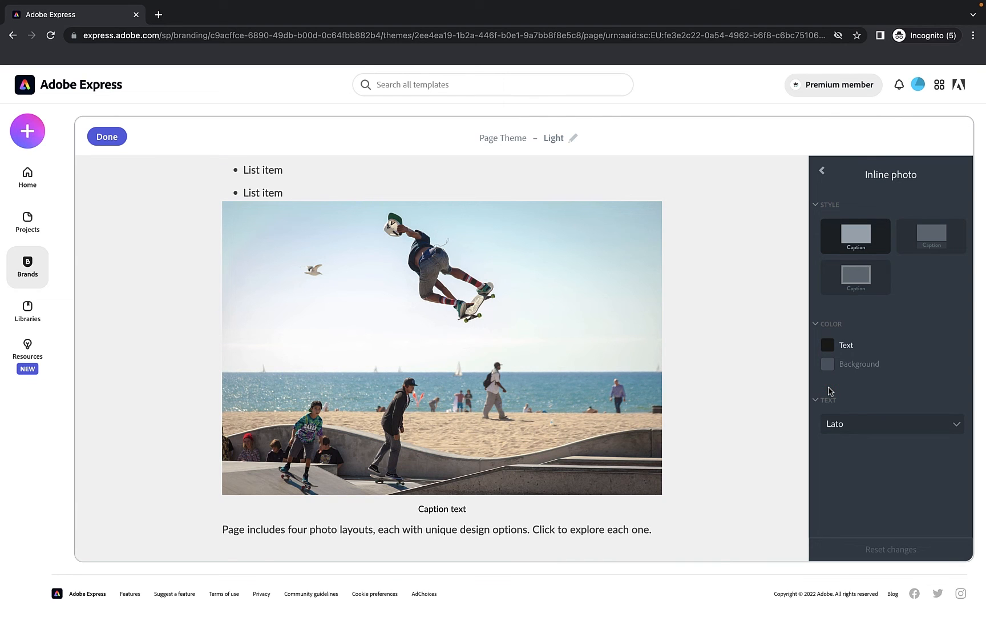
click(942, 239)
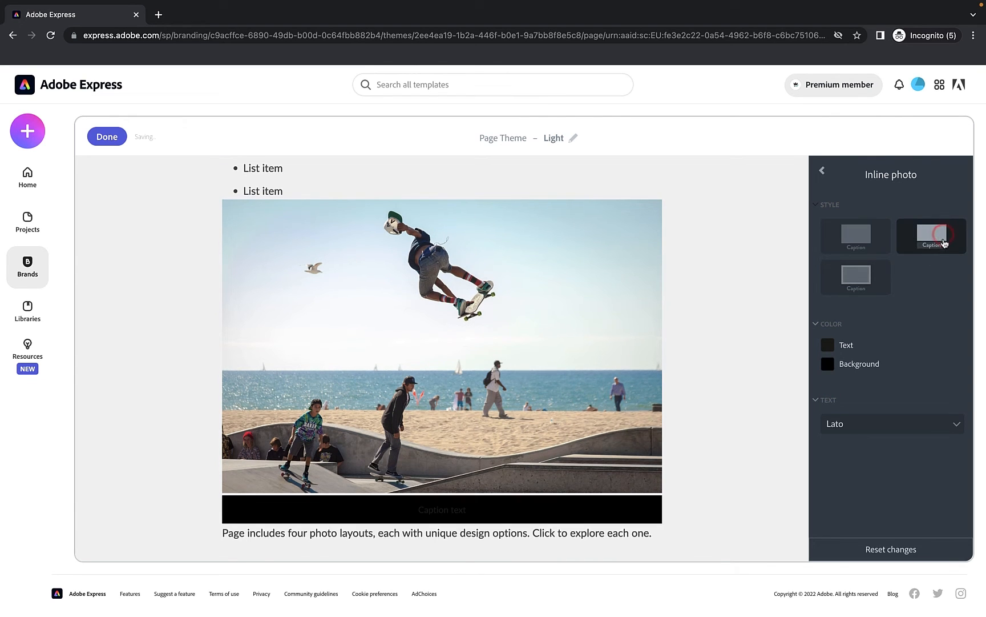
click(867, 276)
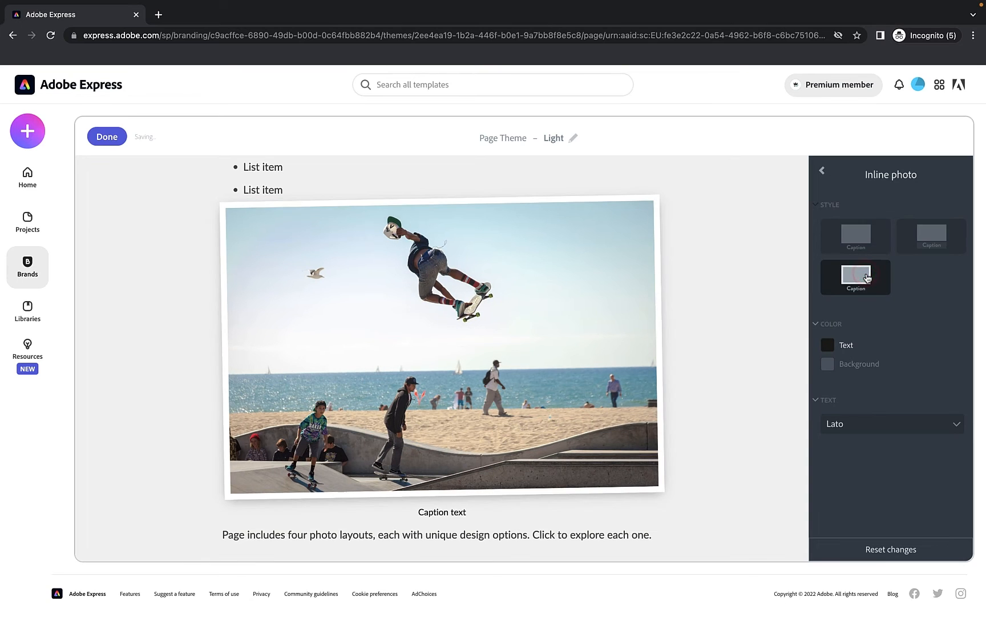
click(936, 234)
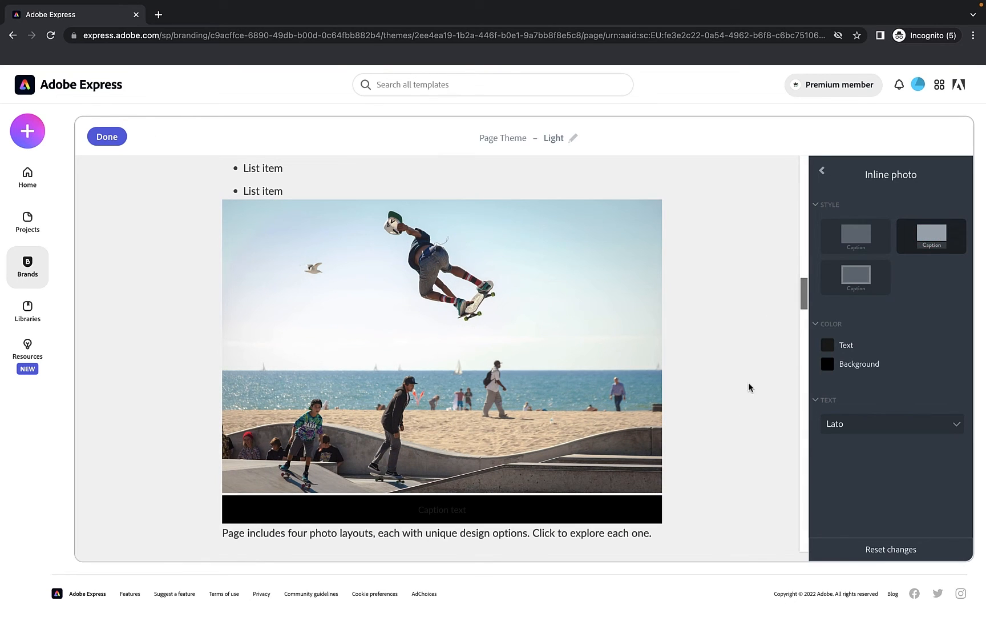
Set the inline photo caption's background to the brand yellow #F9D342 and its text color to the brand's #292826.
click(828, 364)
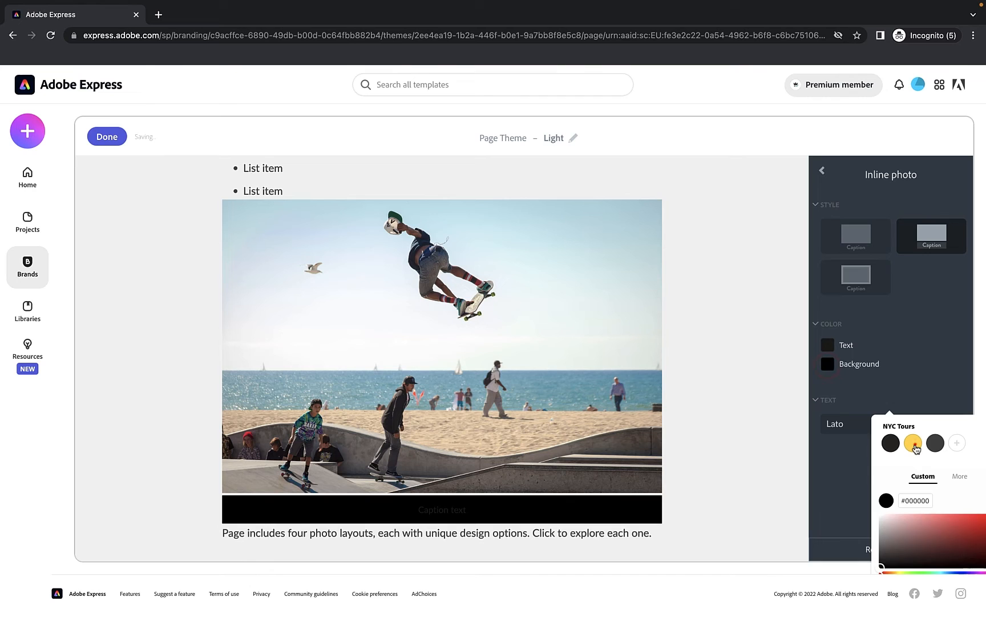
click(914, 443)
click(845, 346)
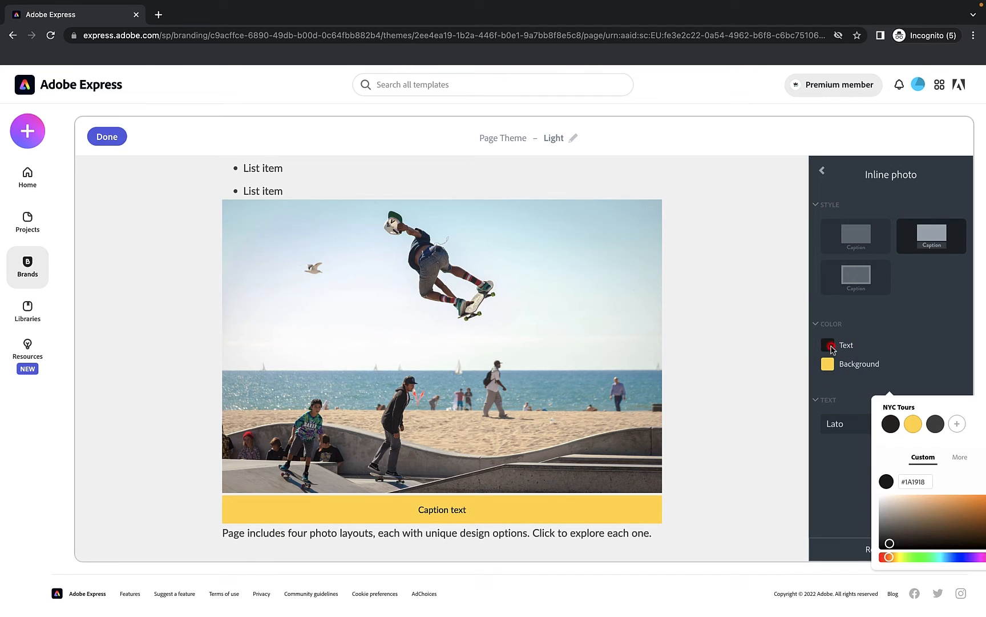
click(891, 424)
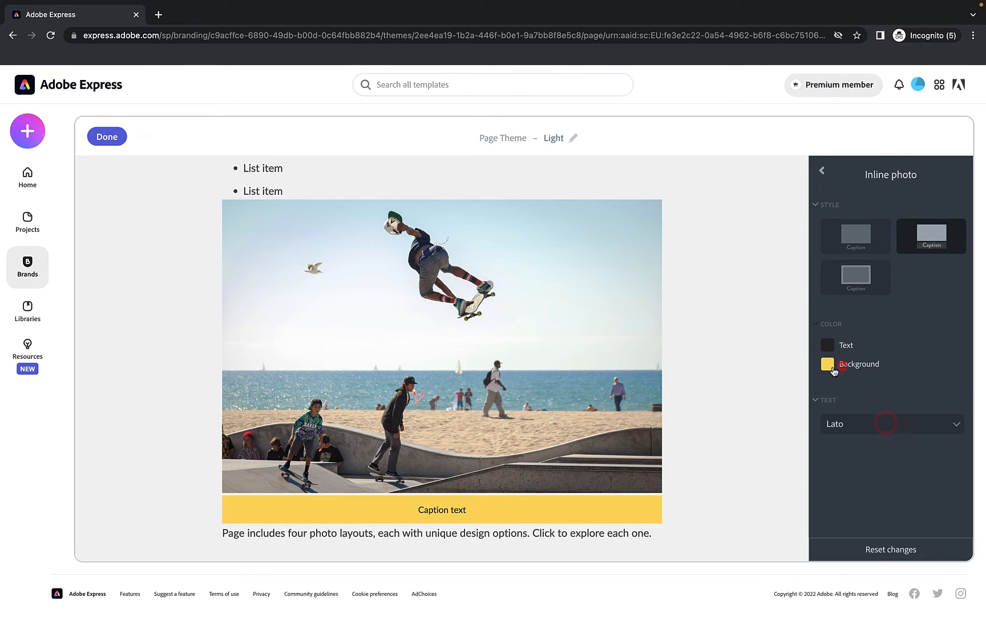
click(834, 368)
click(833, 354)
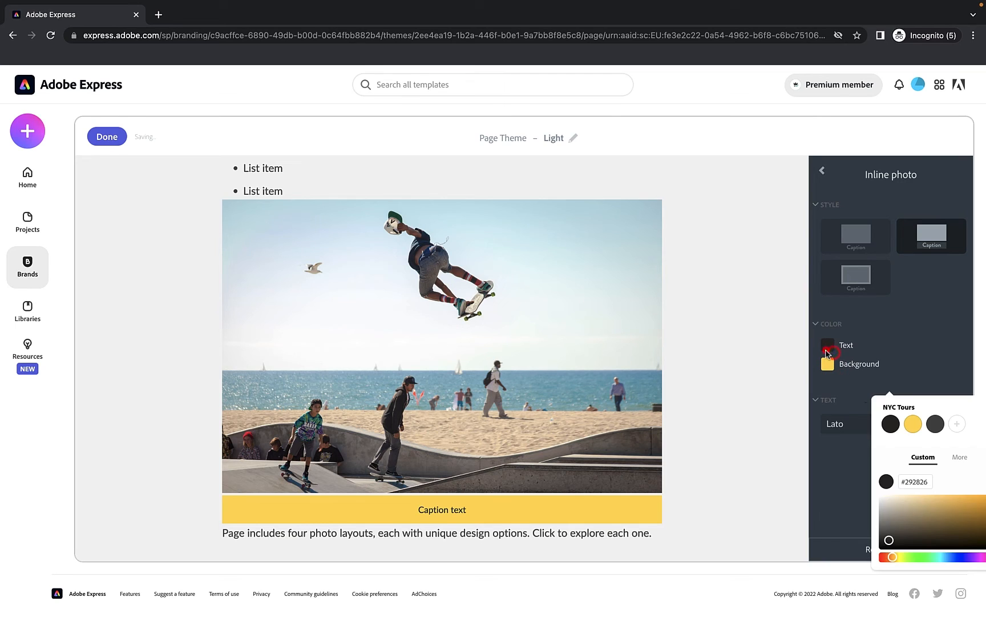
Swap the inline photo caption's colors, using brand yellow #F9D342 for the text and #292826 for the background.
click(914, 426)
click(833, 355)
click(829, 364)
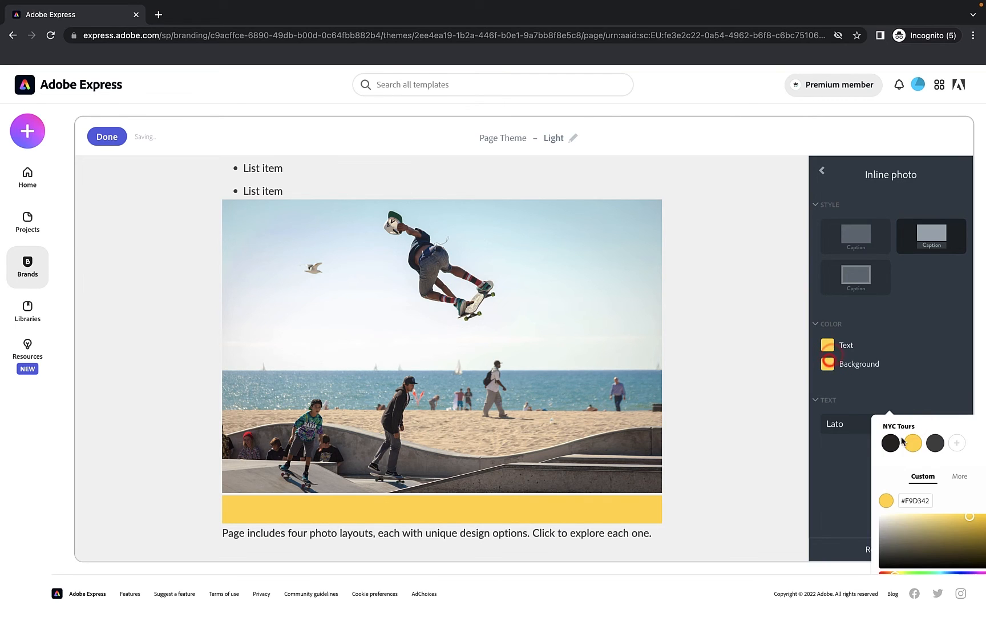
click(891, 443)
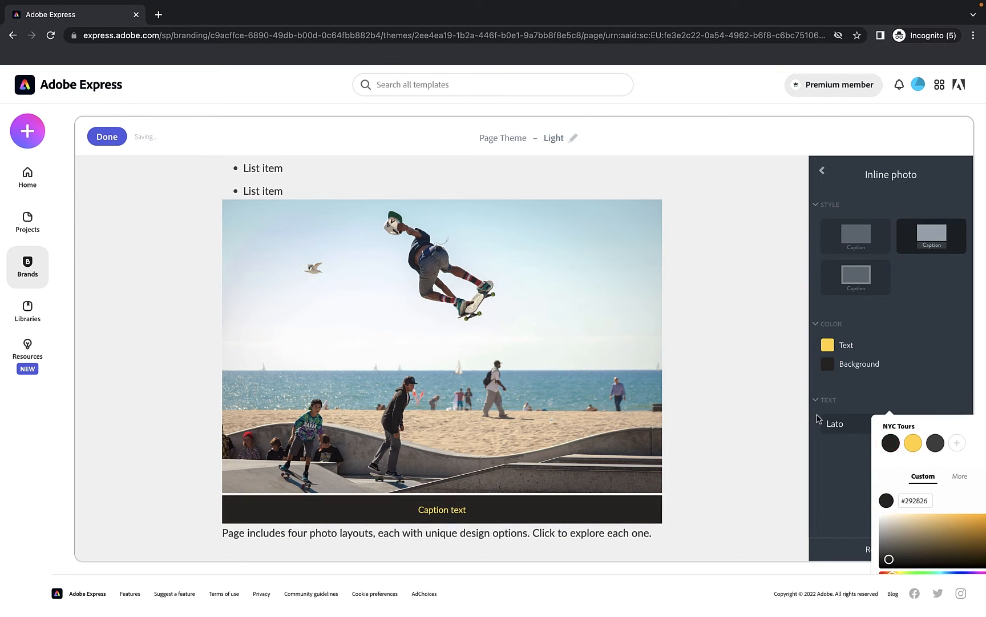
Examine the brand and additional fonts offered for the inline photo caption.
click(850, 436)
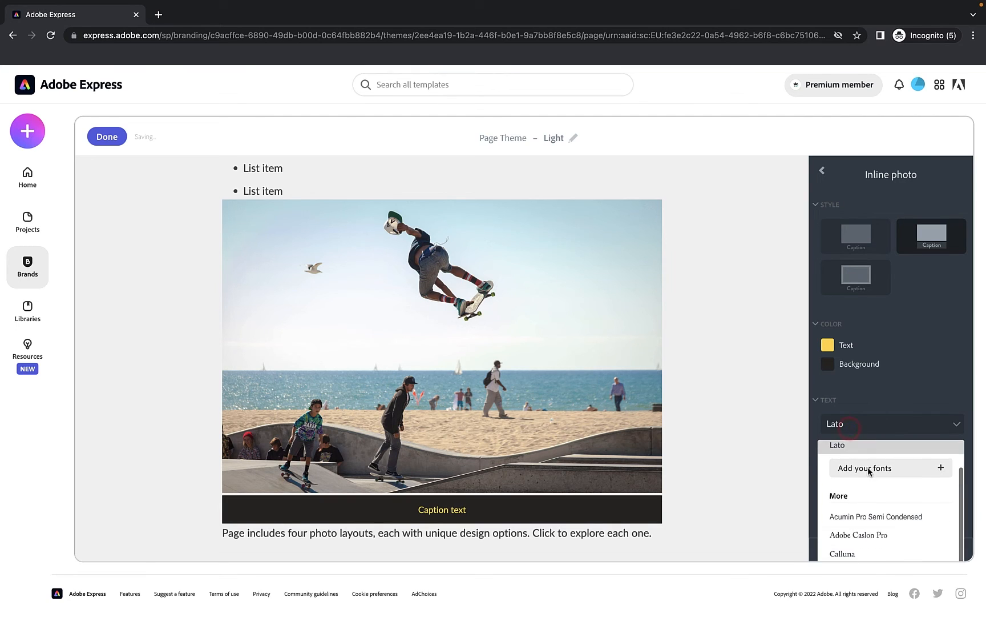
scroll(873, 530, up, 1)
scroll(872, 530, down, 1)
scroll(873, 530, up, 1)
scroll(873, 531, down, 1)
scroll(872, 529, up, 1)
scroll(874, 530, down, 1)
scroll(866, 488, up, 1)
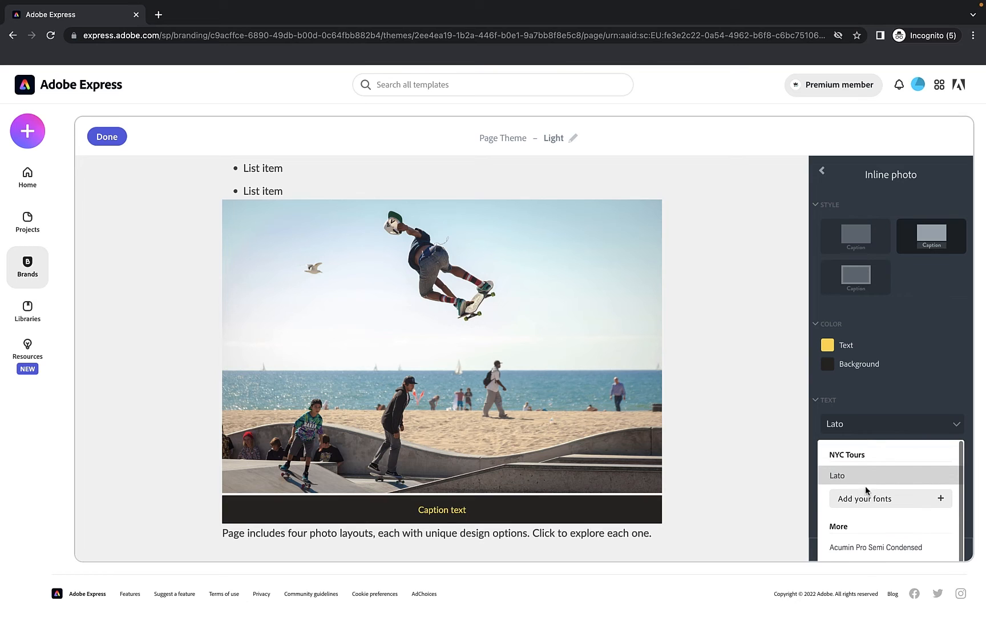
click(845, 526)
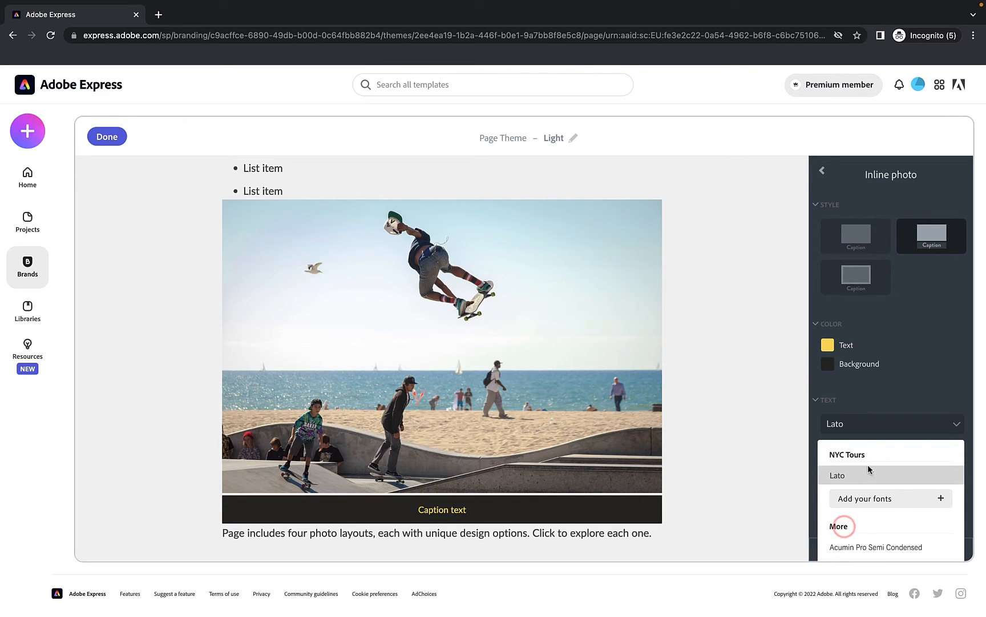
click(899, 396)
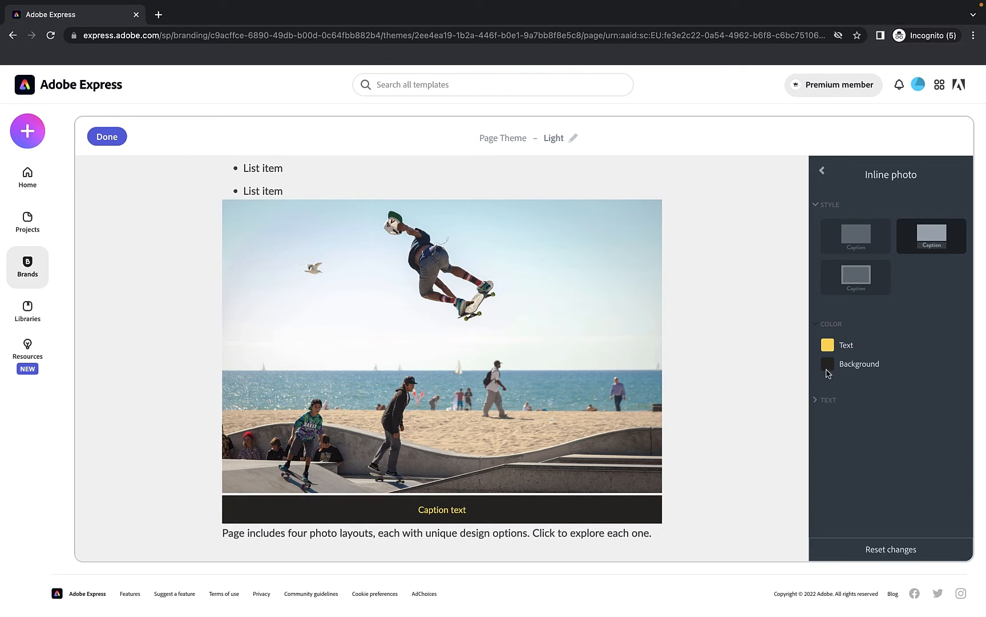
click(822, 170)
Give full width photos the white-framed style with the caption underneath.
scroll(861, 288, down, 3)
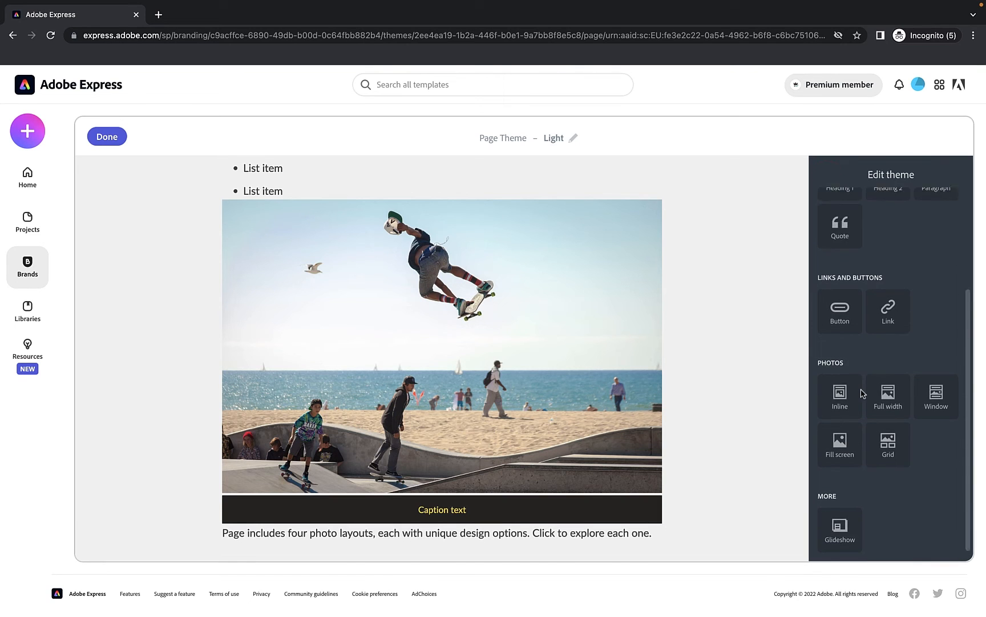
click(882, 386)
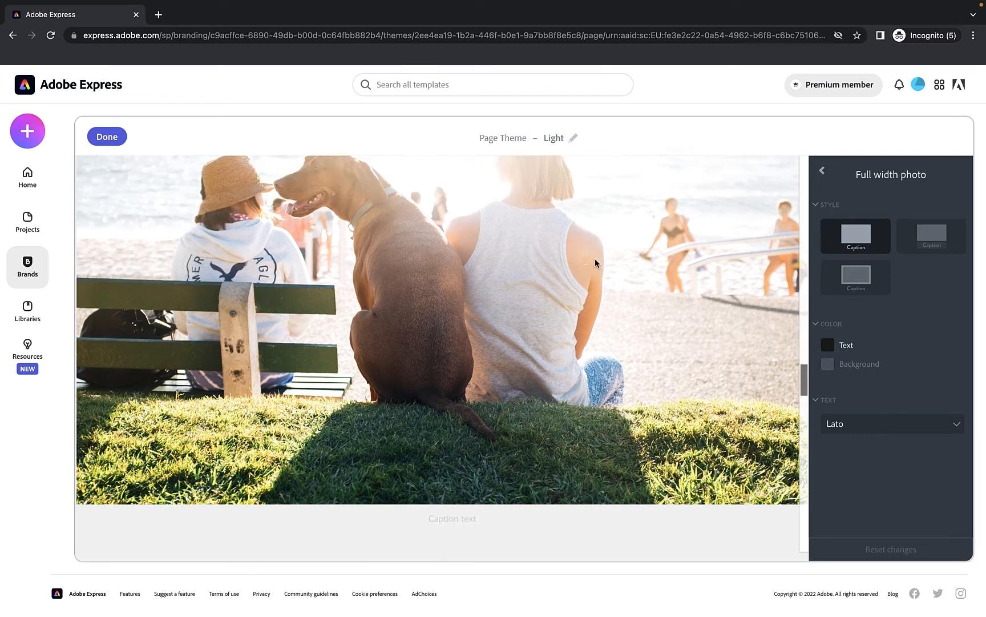
scroll(595, 260, down, 3)
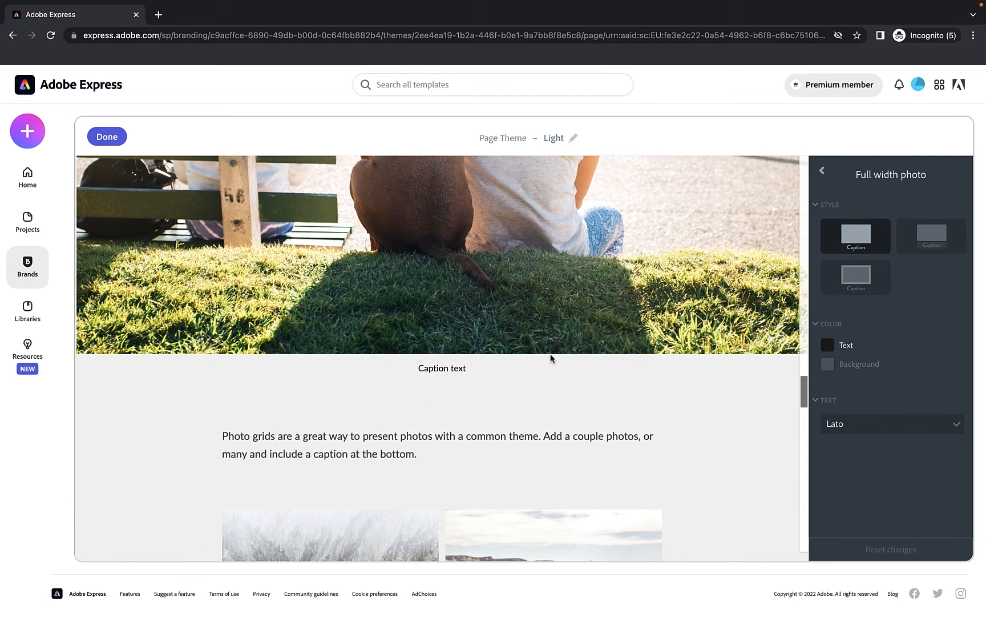
click(856, 280)
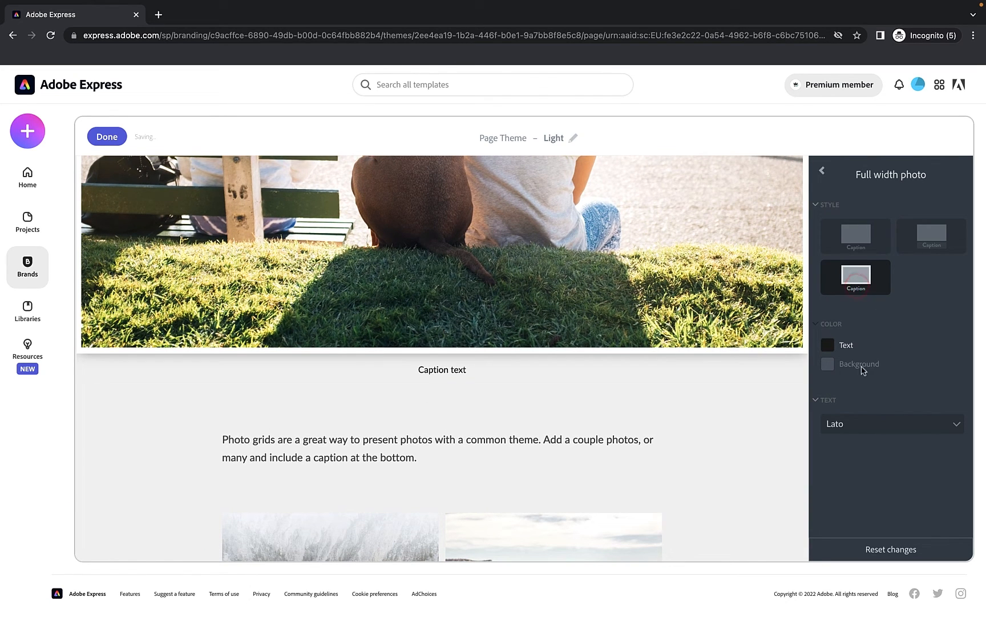
Set the full width photo's caption text to the brand's #292826, trying the brand yellow #F9D342 first.
click(830, 349)
click(913, 423)
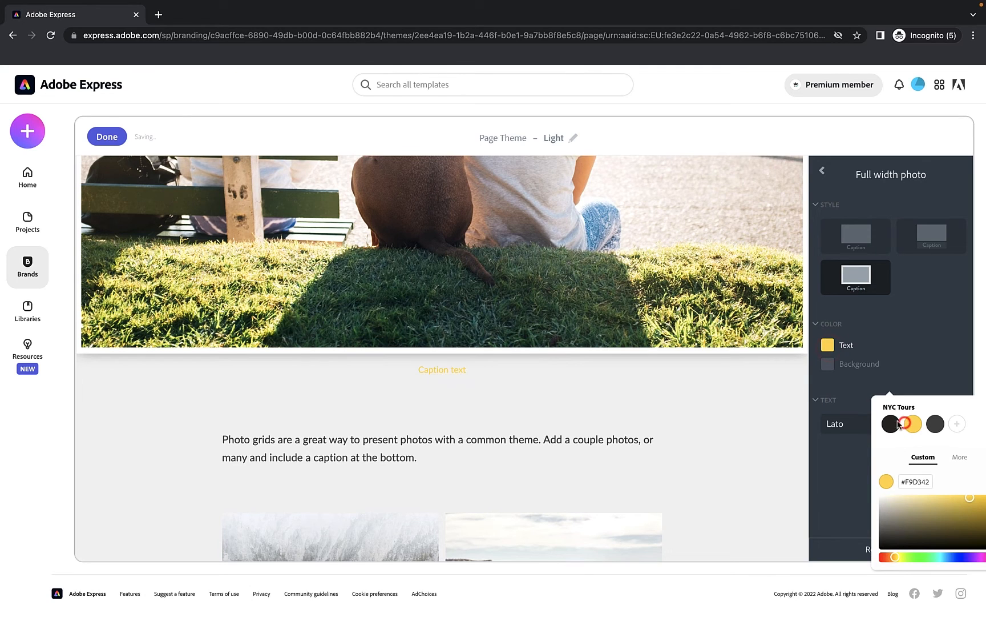
click(891, 423)
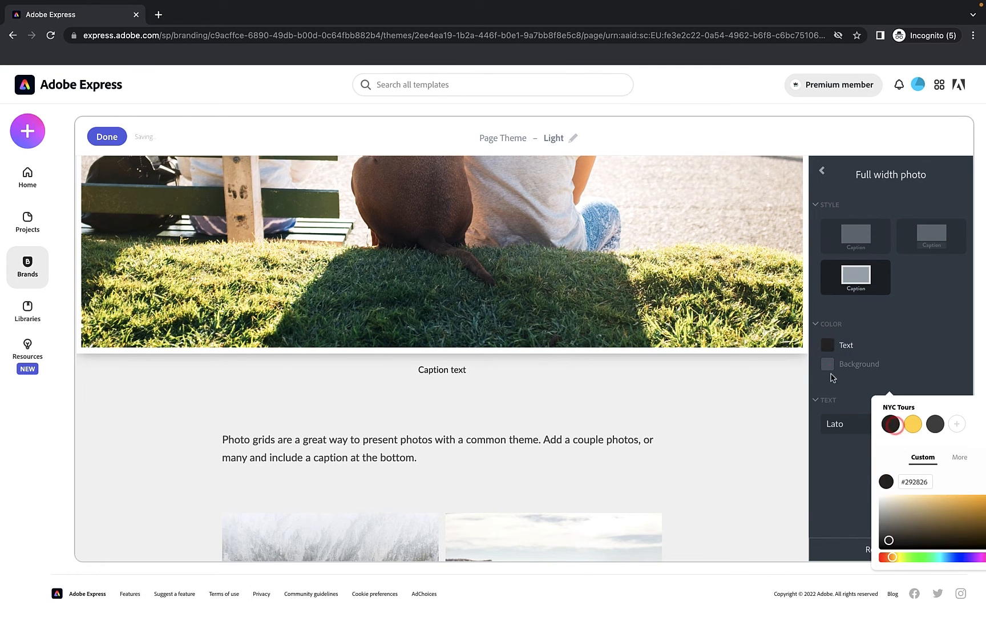
click(828, 368)
click(824, 169)
Show the fill screen photo's floating caption in all caps.
scroll(917, 426, down, 3)
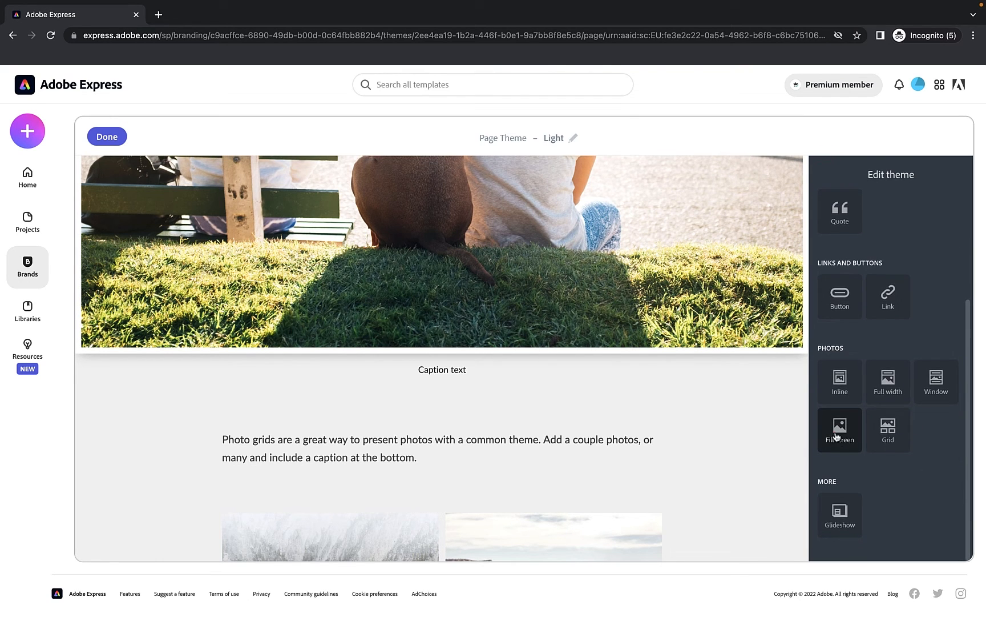
click(837, 437)
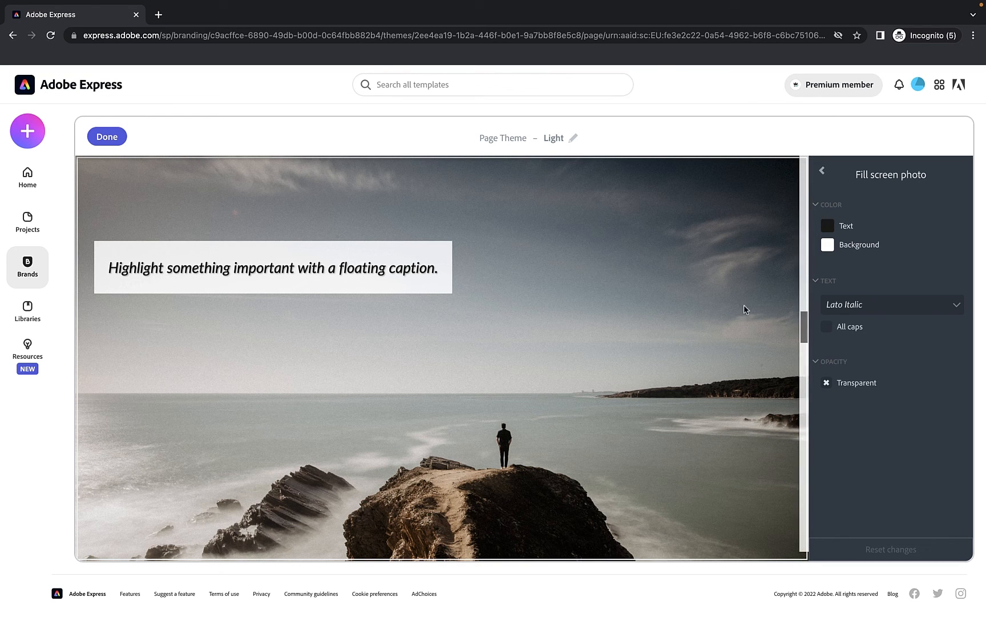
click(829, 327)
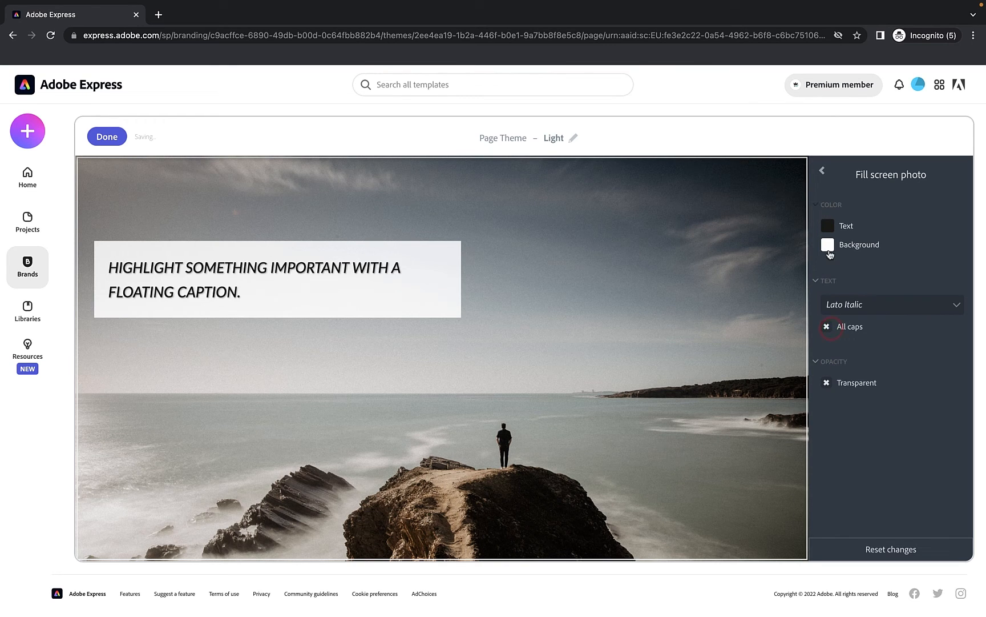
Set the fill screen caption's text to the brand's #292826 and its background to the brand yellow.
click(829, 228)
click(891, 307)
click(828, 246)
click(829, 247)
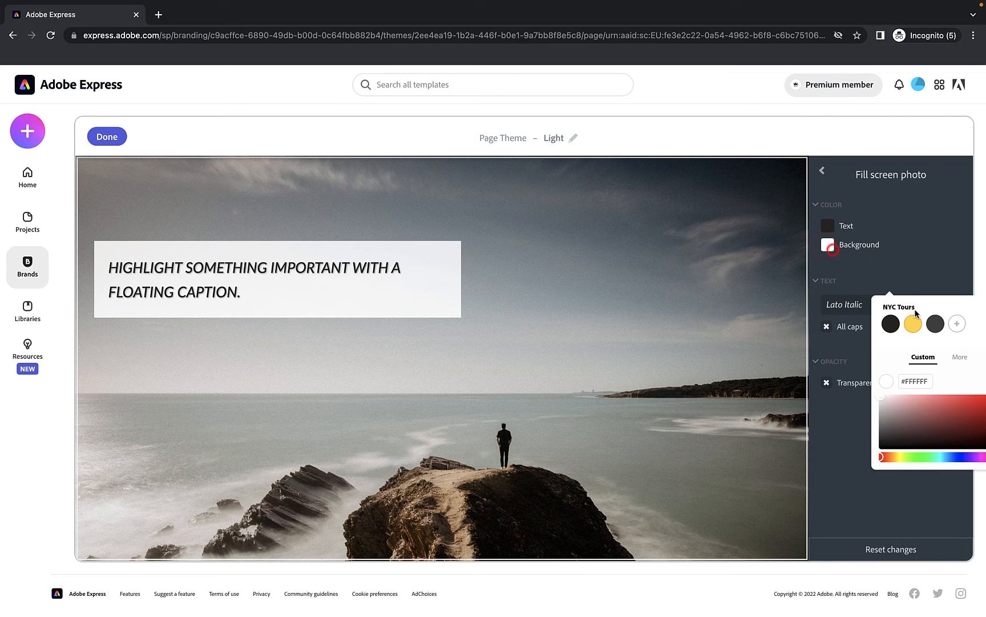
click(914, 323)
click(923, 257)
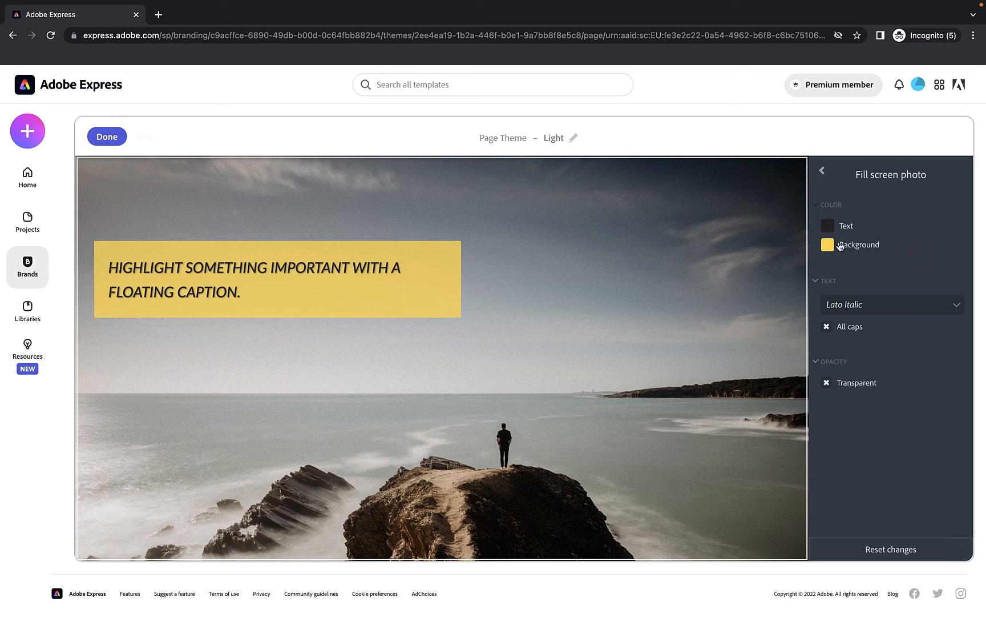
Compare the fill screen caption box with and without transparency, keeping it transparent.
click(829, 385)
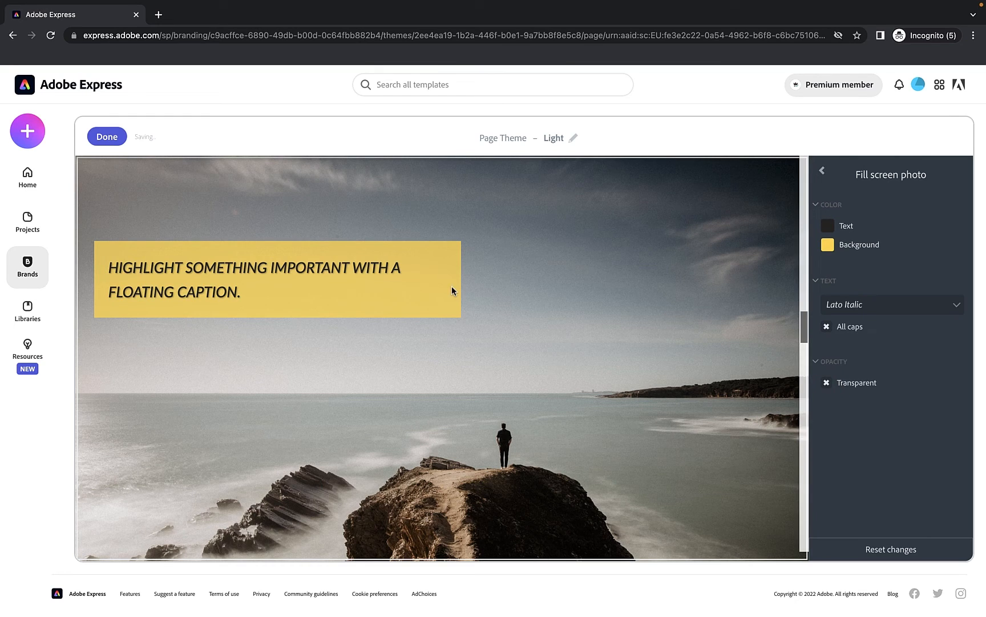
click(829, 384)
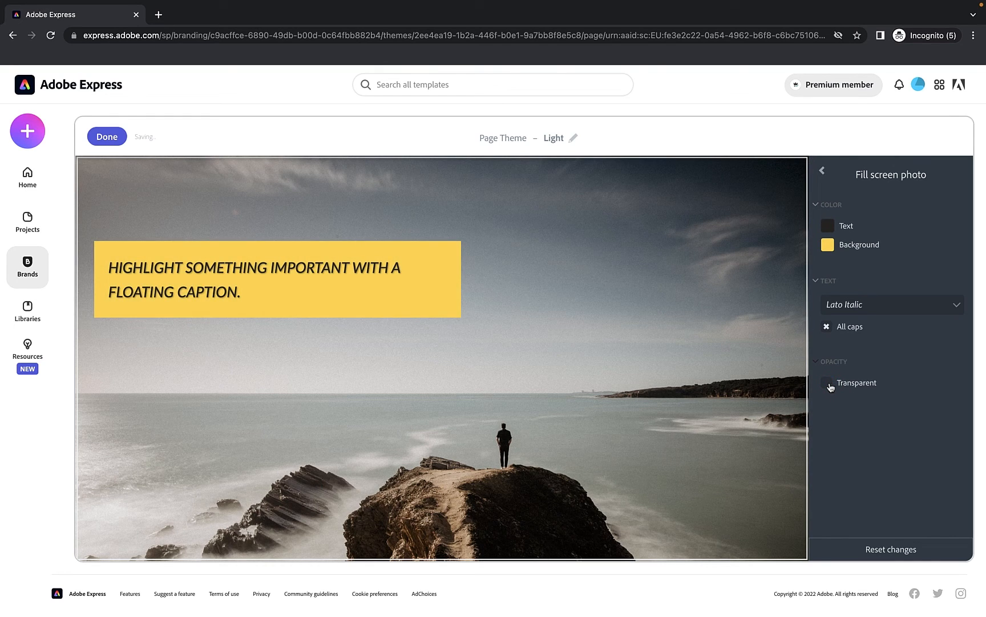
click(829, 384)
click(827, 173)
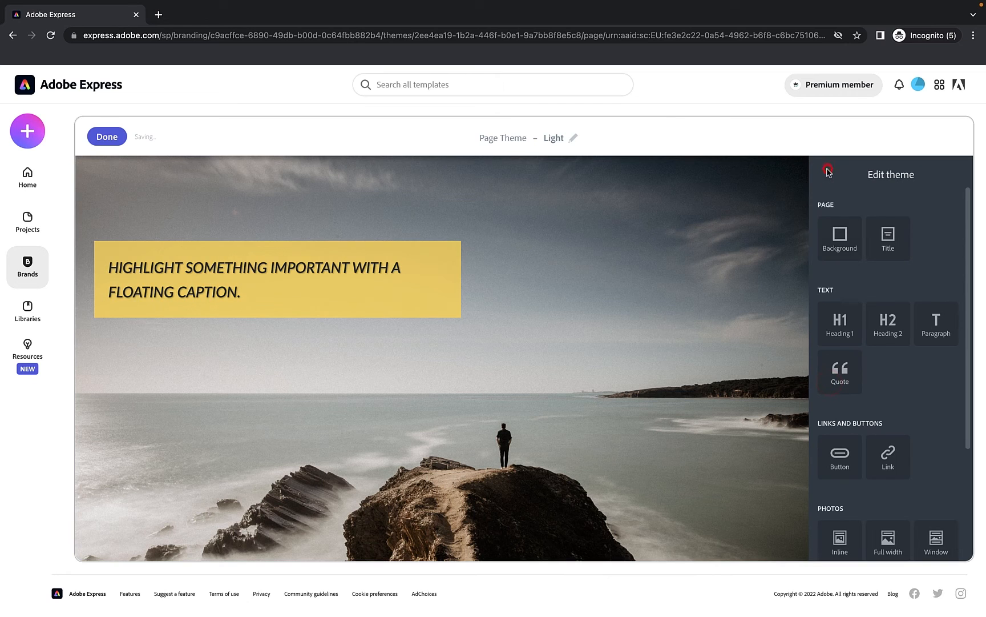
Turn off transparency for the glideshow's text panel and finish editing the Light theme.
scroll(888, 343, down, 3)
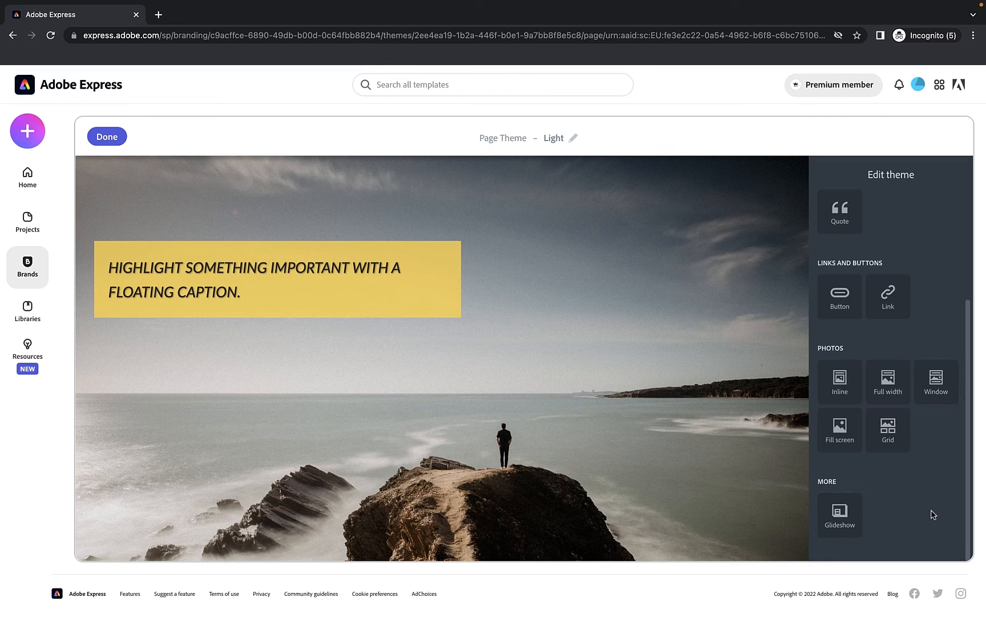
click(839, 514)
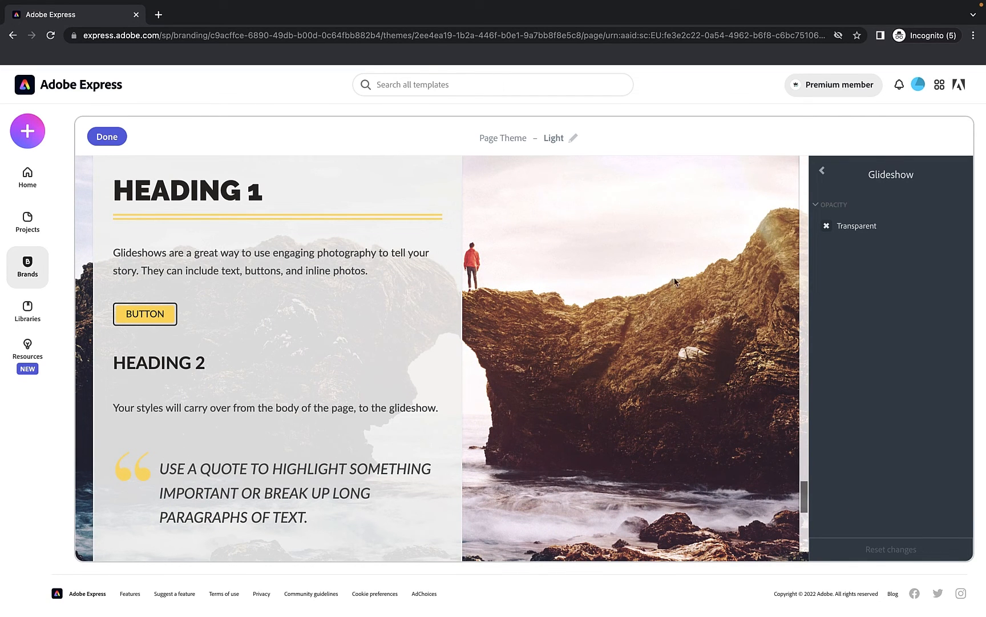
click(826, 225)
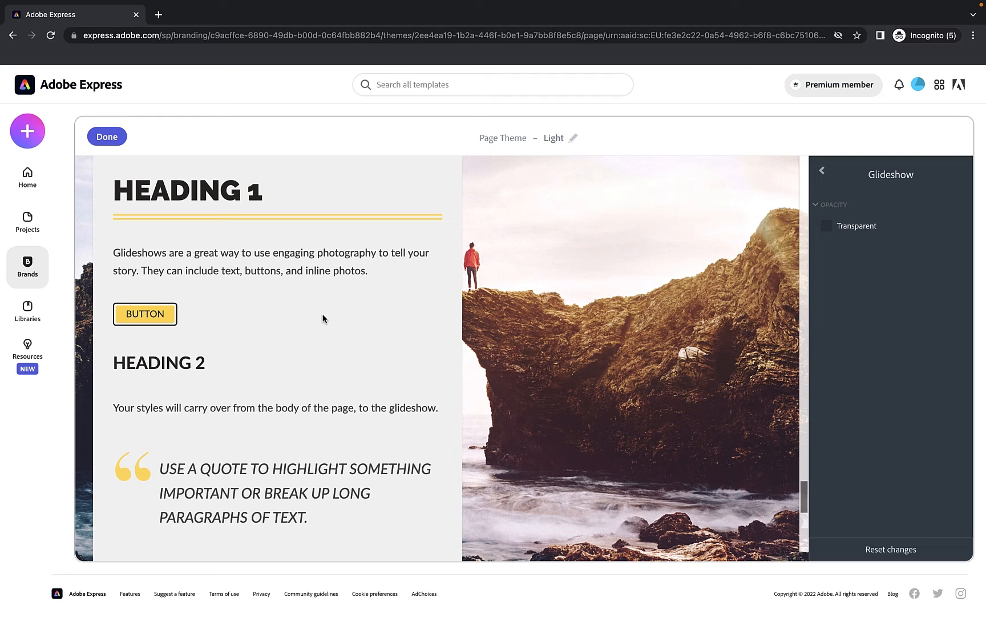
click(825, 227)
click(825, 227)
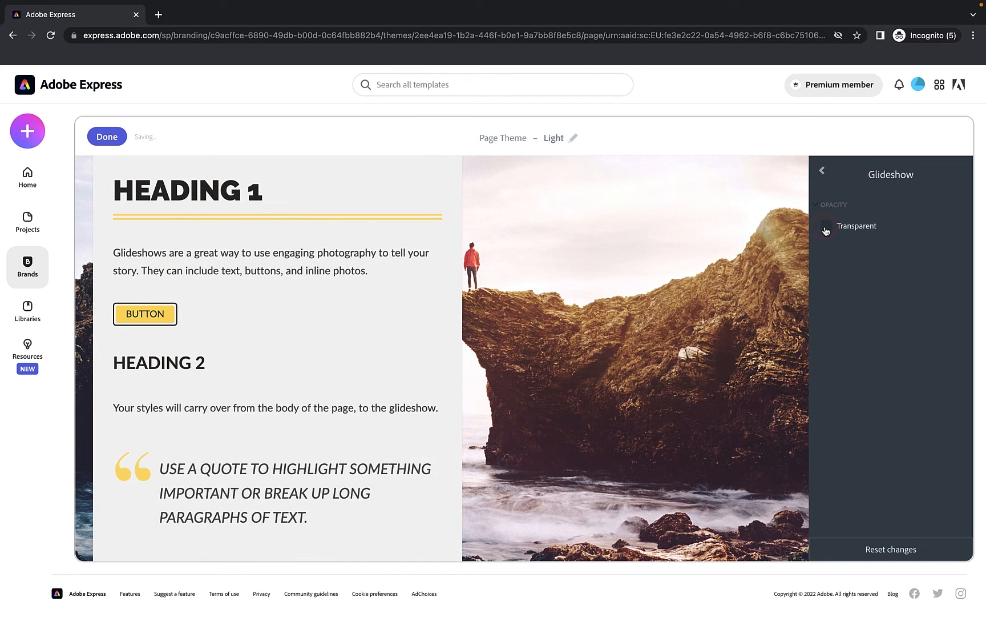
click(822, 169)
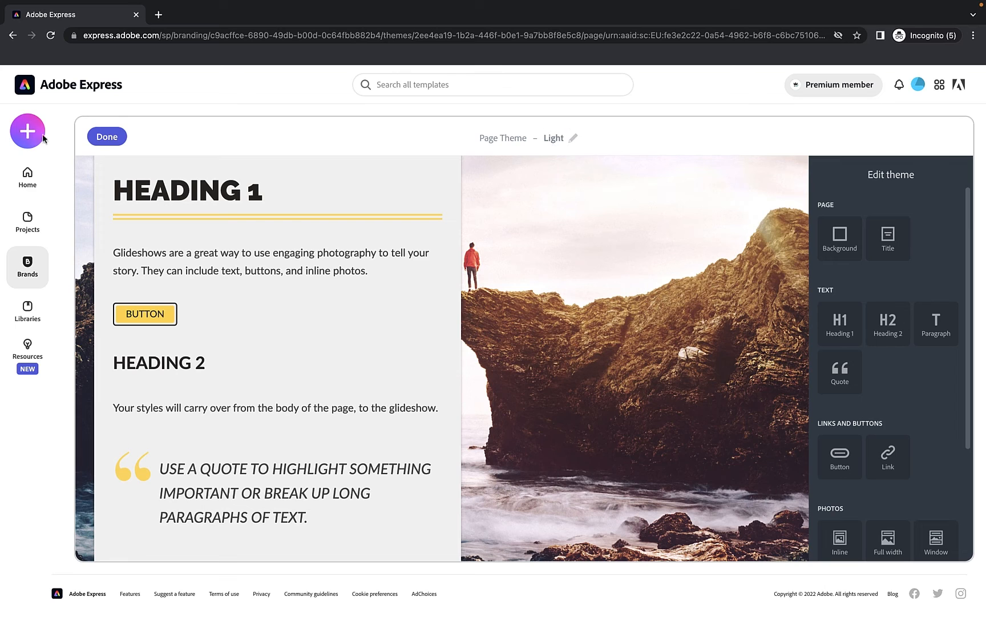
click(123, 139)
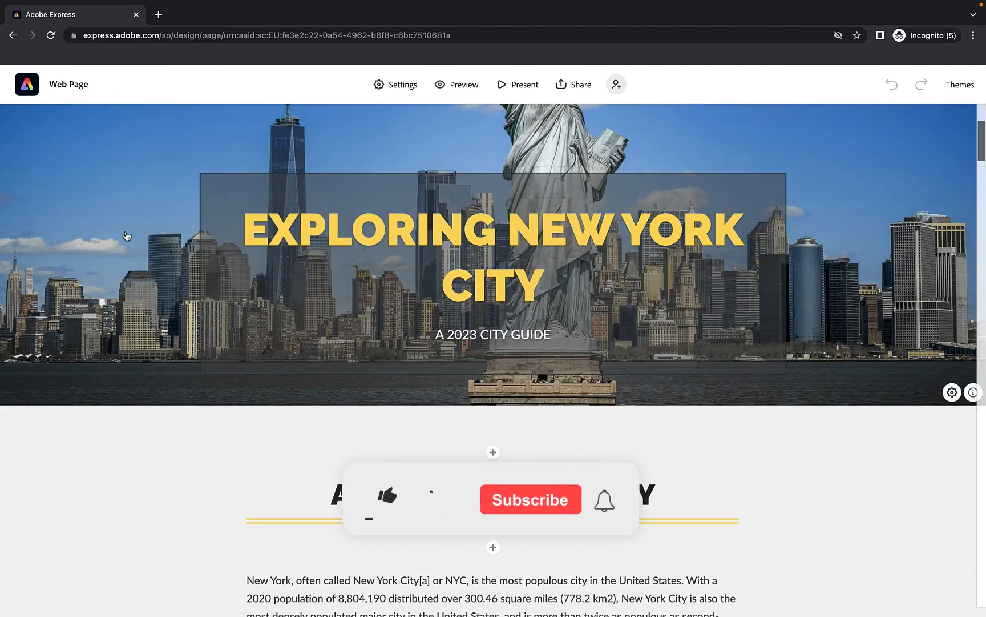
Preview the restyled New York guide page, checking its title, headings, buttons, photo grid and glideshow, and return to the editor.
scroll(127, 236, down, 15)
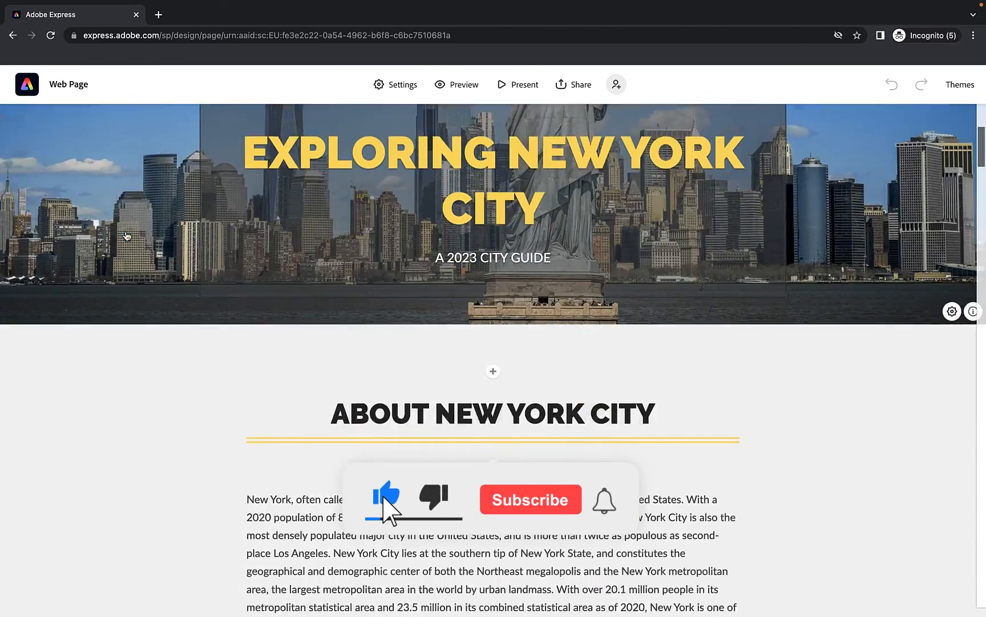
scroll(127, 235, down, 7)
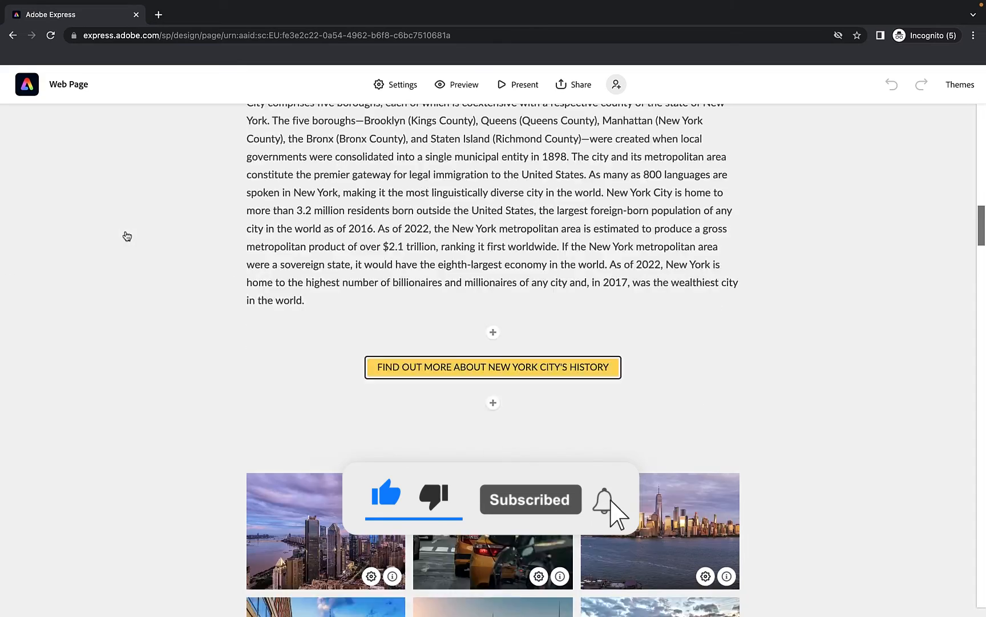
click(452, 79)
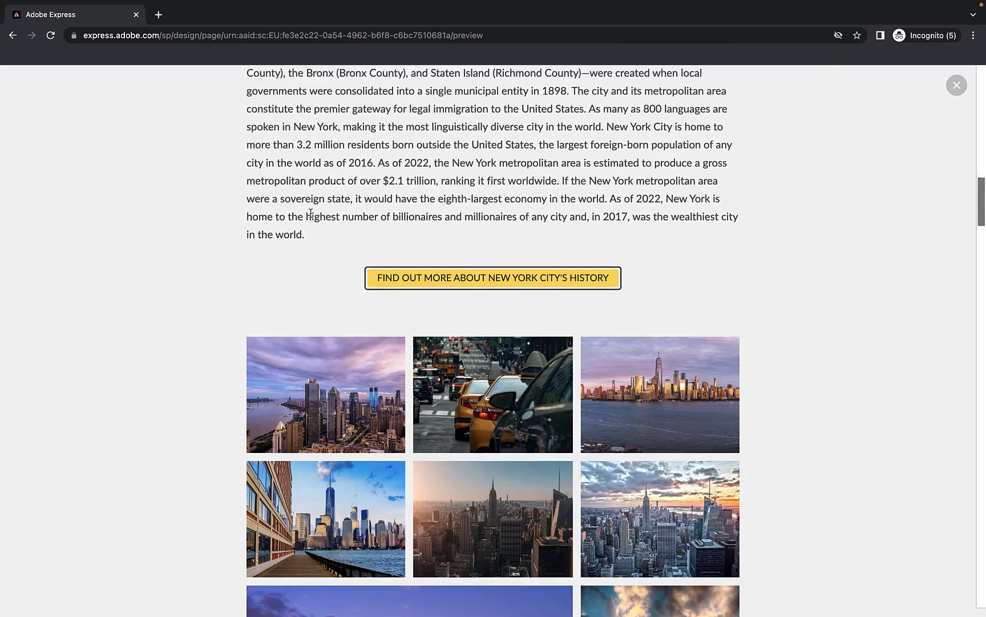
scroll(337, 227, down, 20)
scroll(311, 213, up, 4)
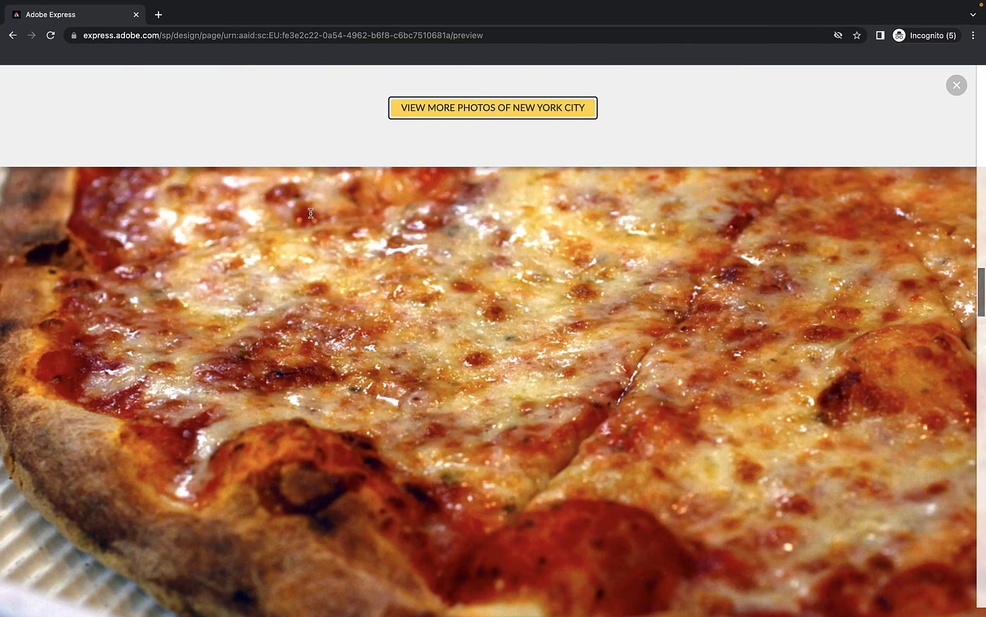
scroll(400, 286, down, 8)
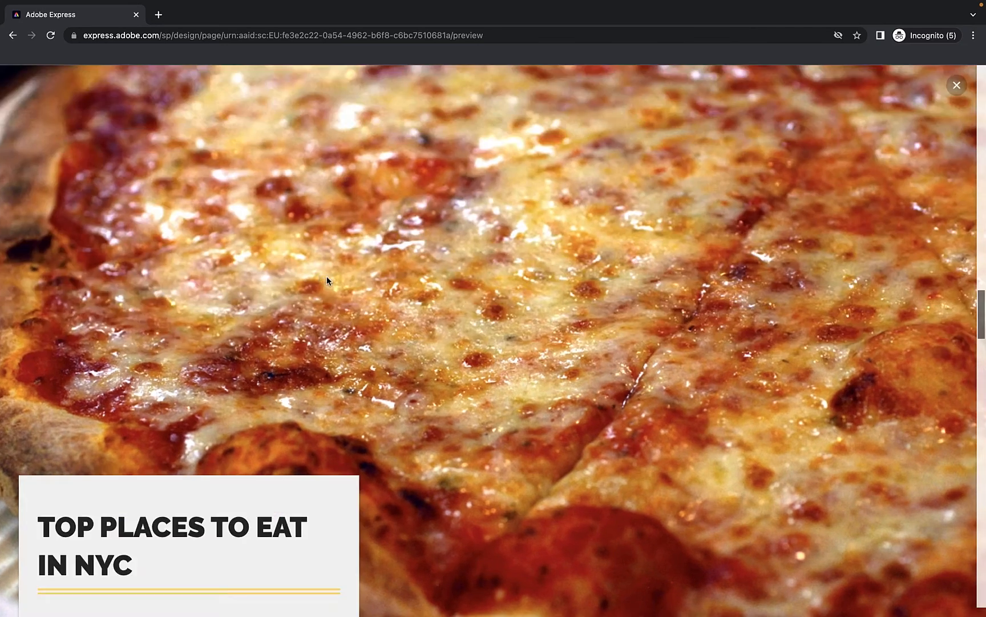
scroll(323, 337, down, 12)
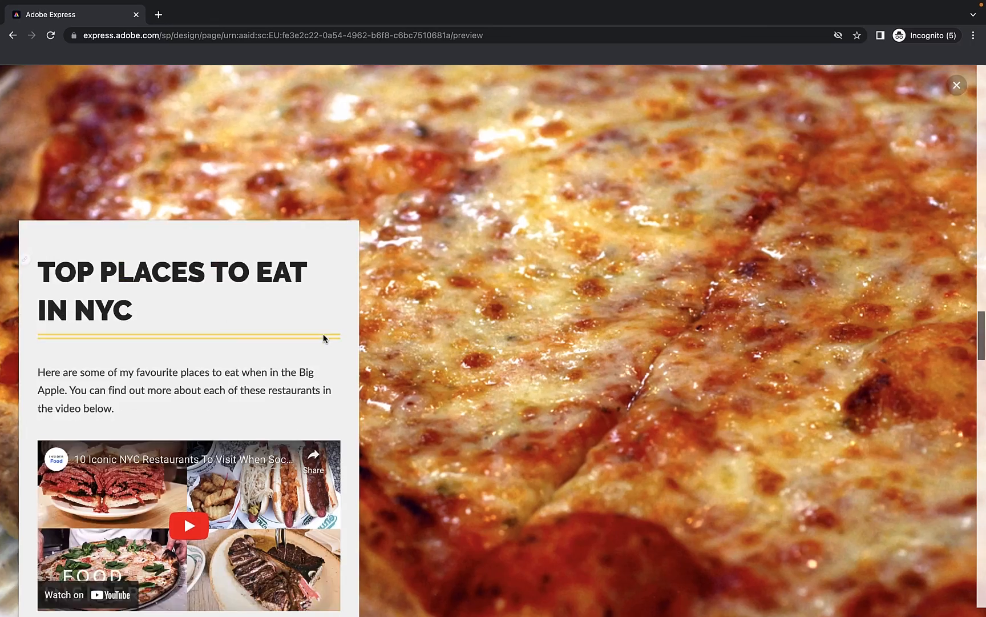
scroll(324, 337, down, 4)
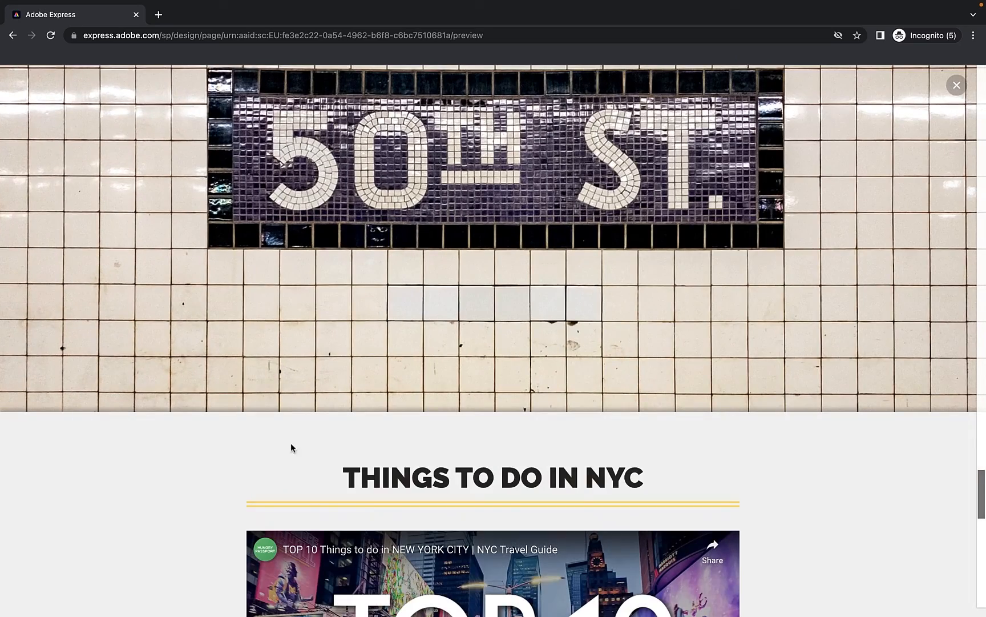
scroll(375, 505, up, 20)
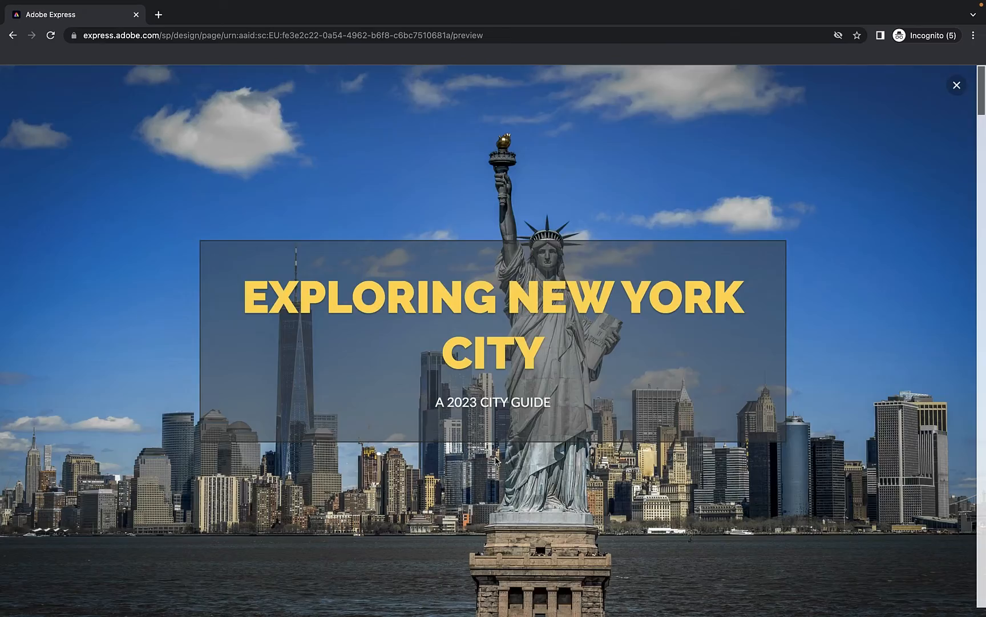
click(958, 89)
click(957, 87)
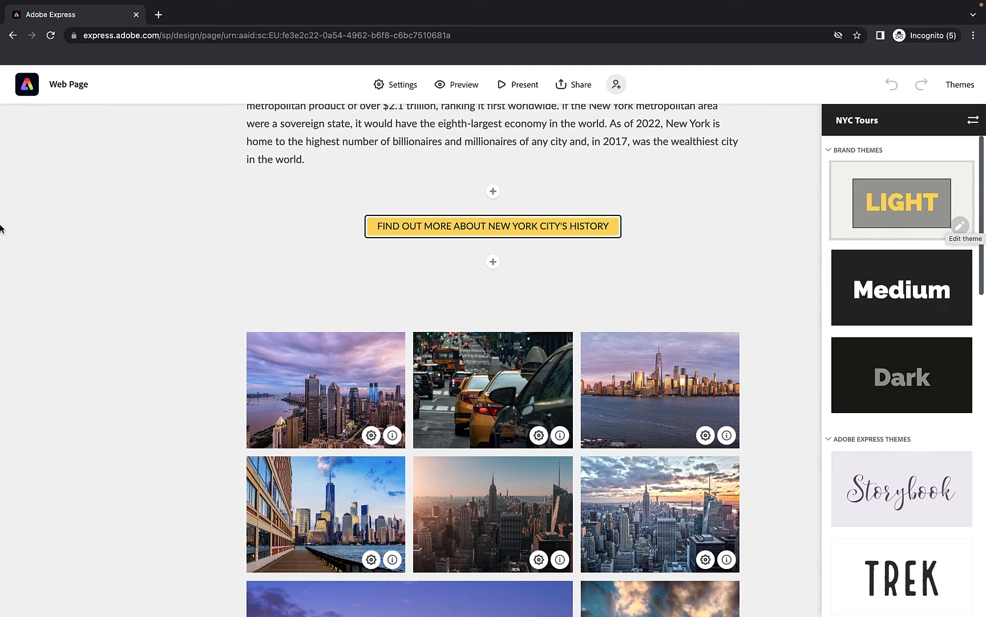
Return to the home page, open the NYC Tours brand and start editing its header and footer surface.
click(29, 92)
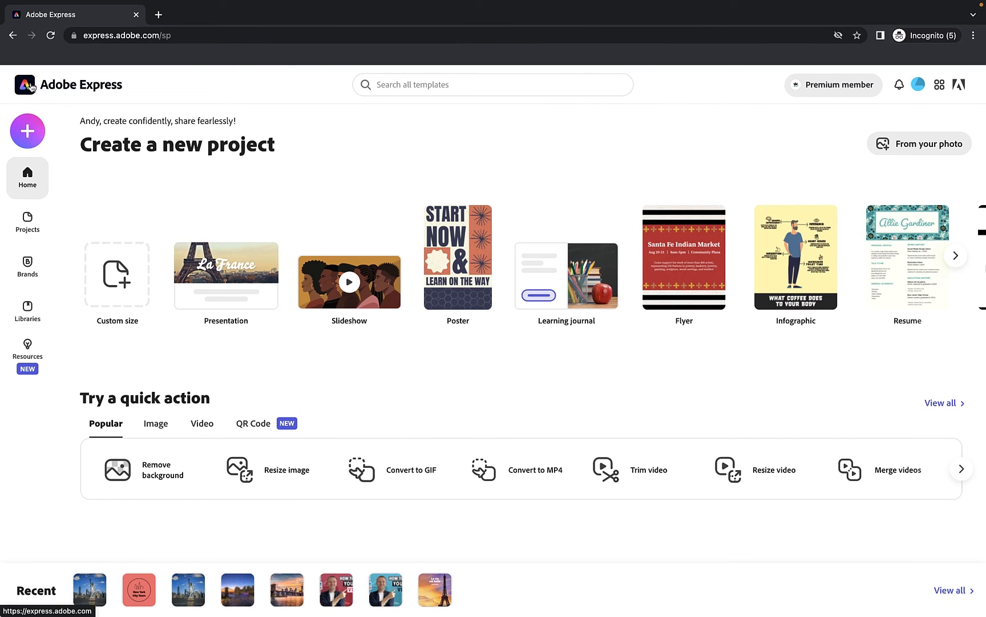
click(37, 269)
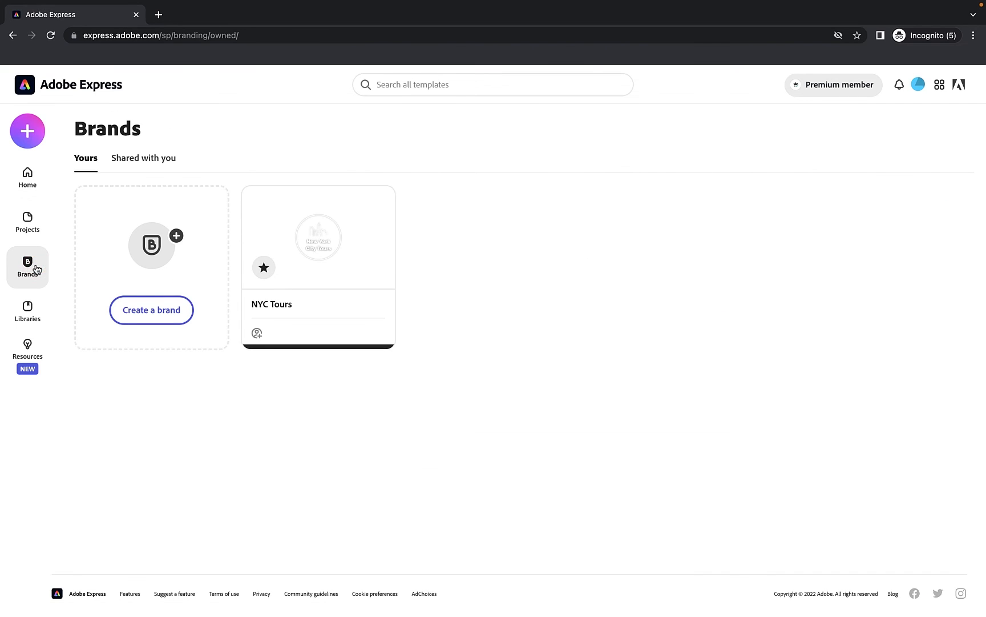
mouse_move(328, 262)
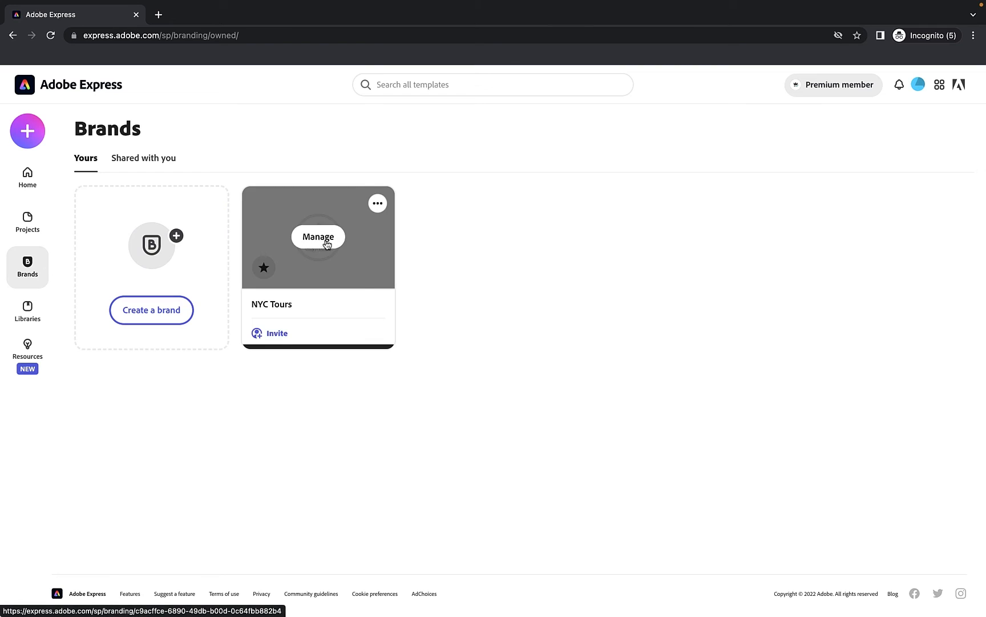
click(324, 239)
scroll(386, 299, down, 3)
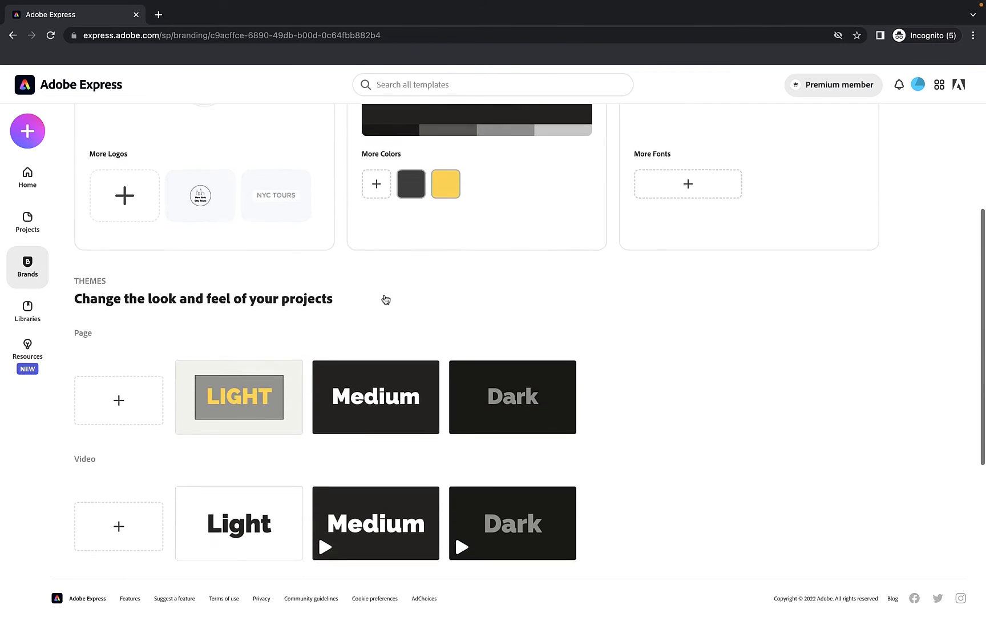
scroll(383, 298, down, 4)
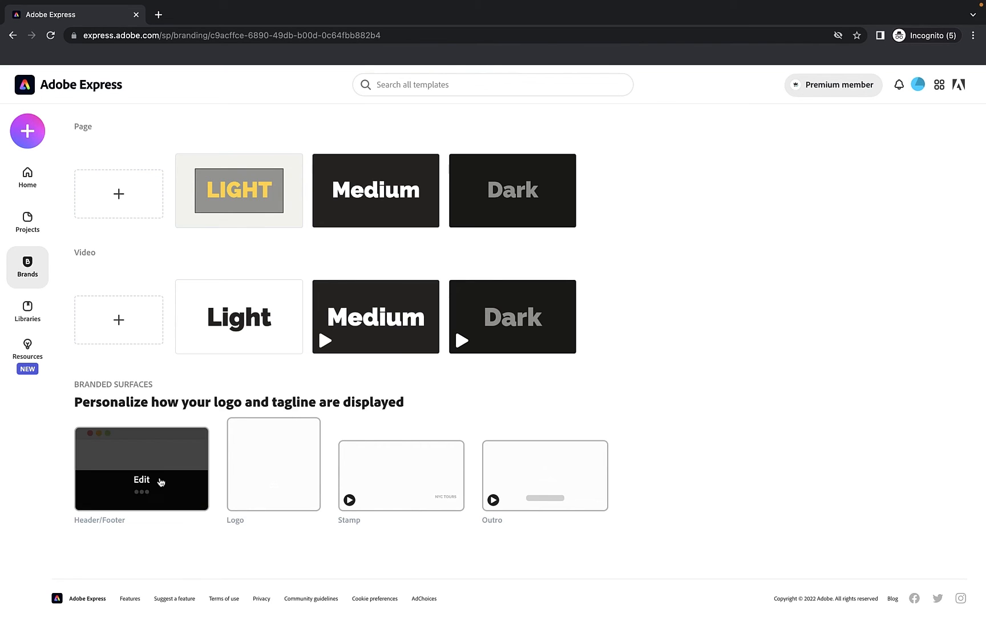
mouse_move(103, 521)
click(142, 481)
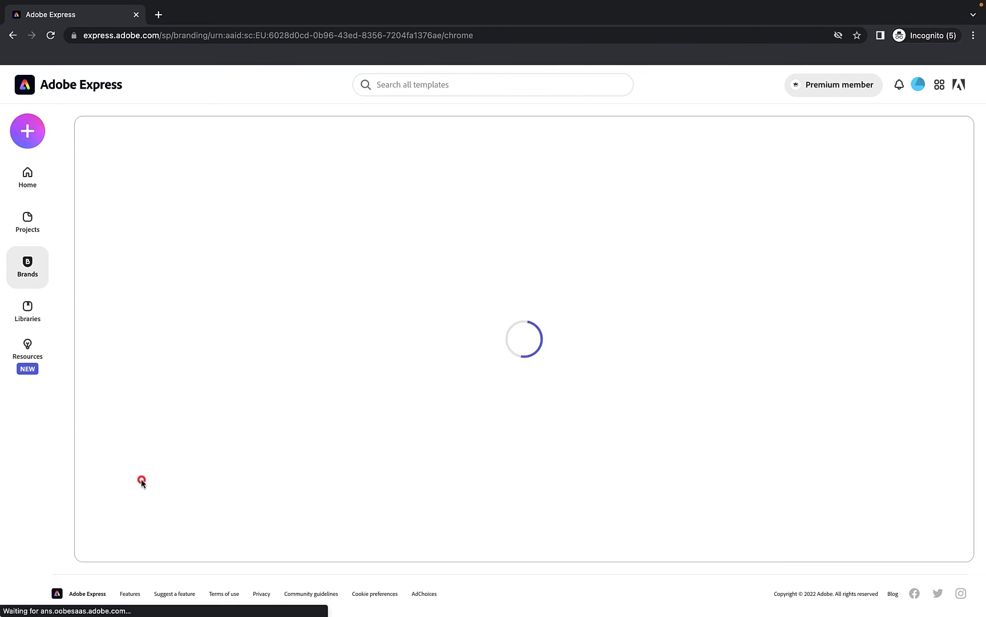
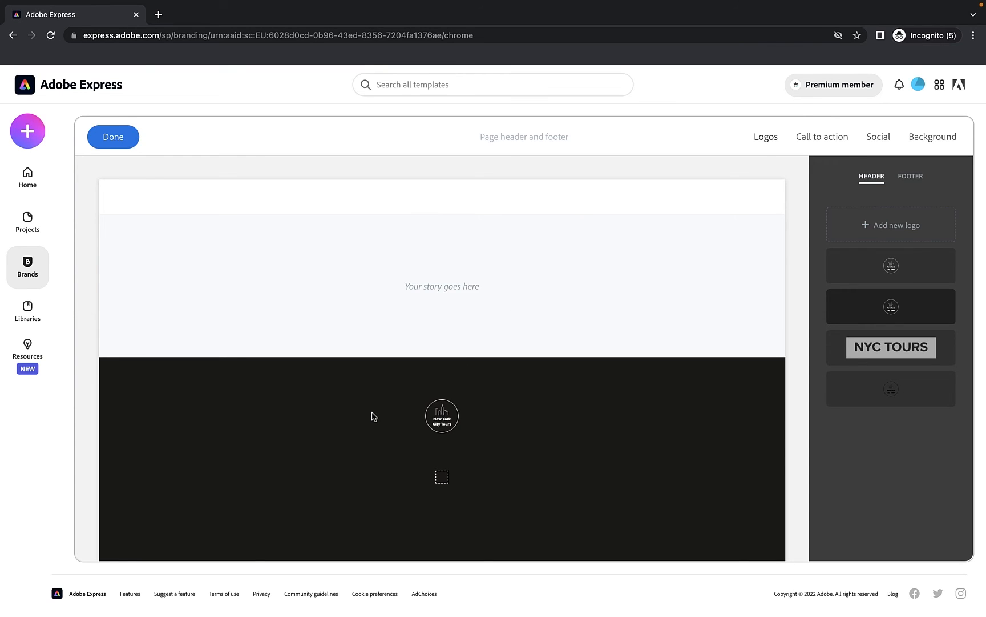
Try the available logos for the page header and settle on the first New York City Tours logo.
click(899, 393)
click(885, 393)
click(897, 311)
click(899, 269)
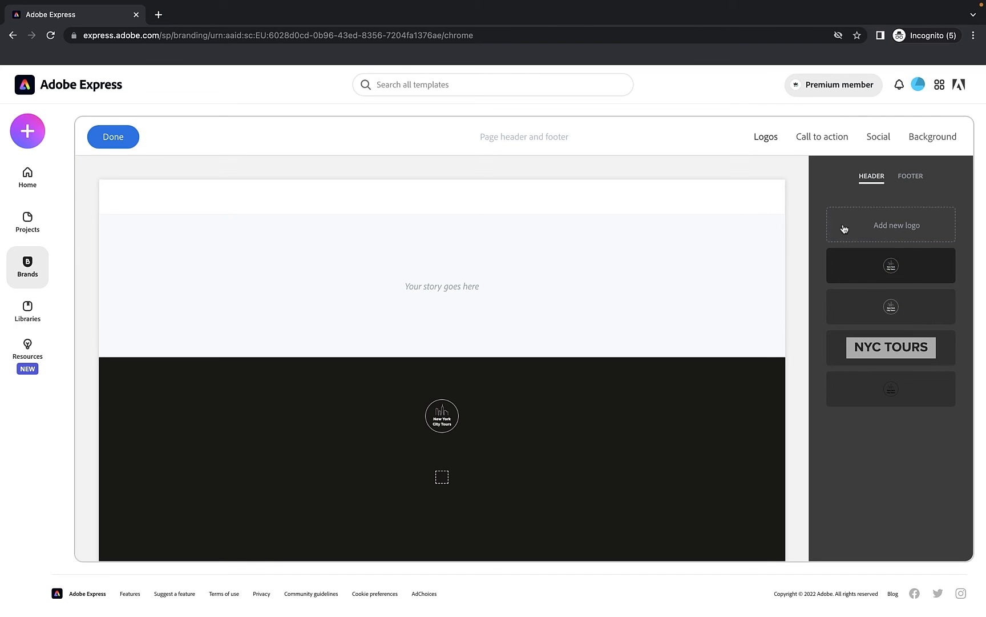
Use the black New York City Tours logo in the footer and set the background to brand yellow #F9D342.
click(910, 178)
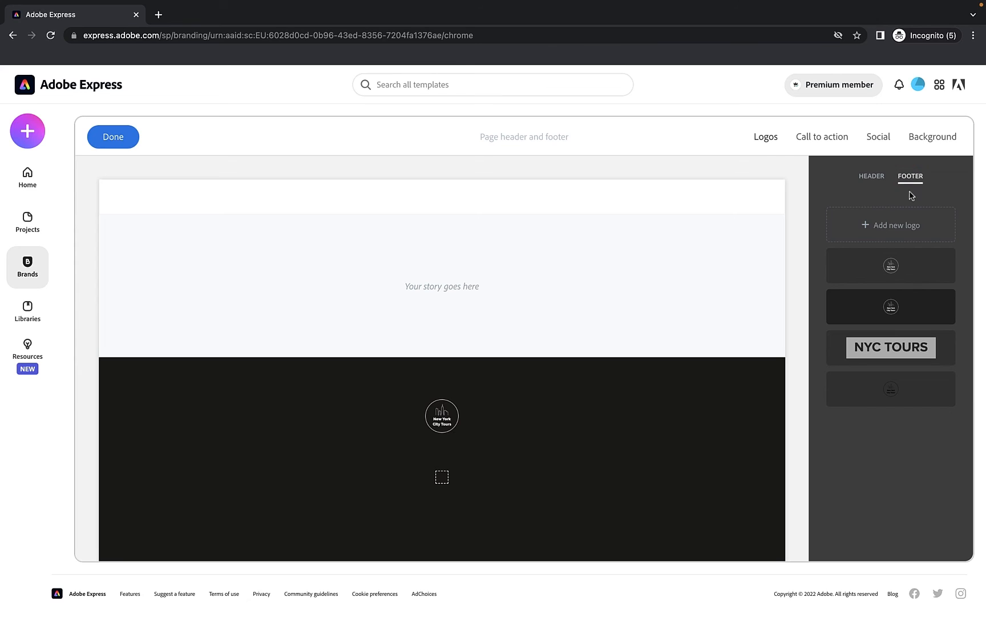
click(904, 390)
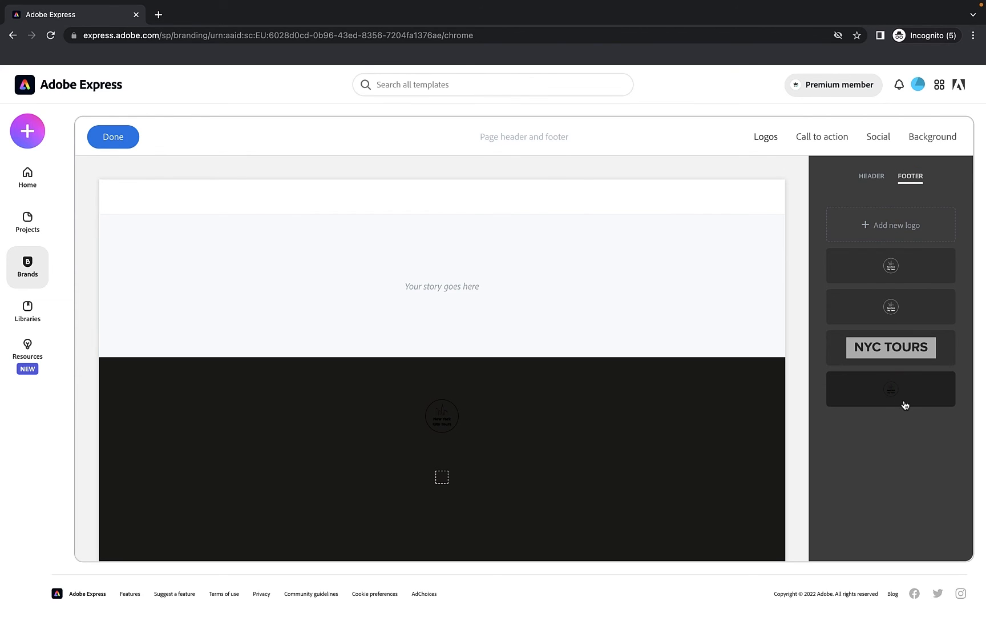
click(936, 142)
click(829, 184)
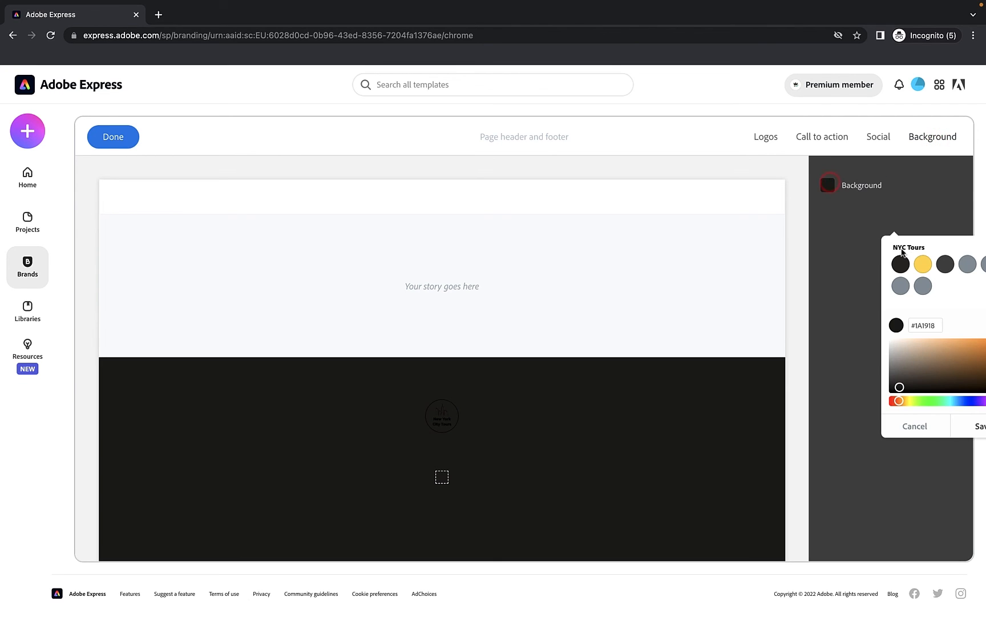
click(923, 264)
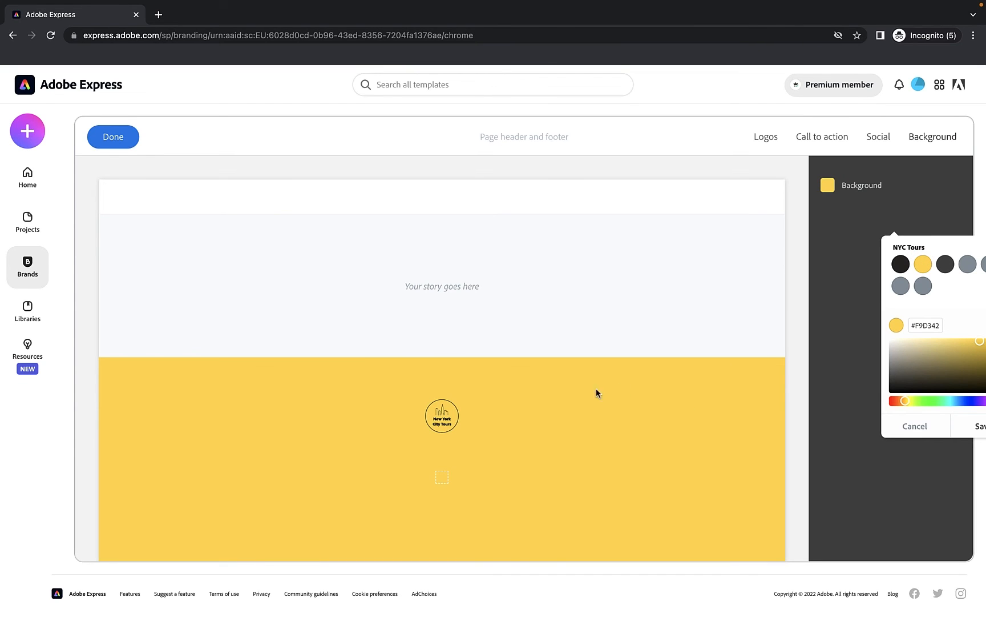
click(766, 137)
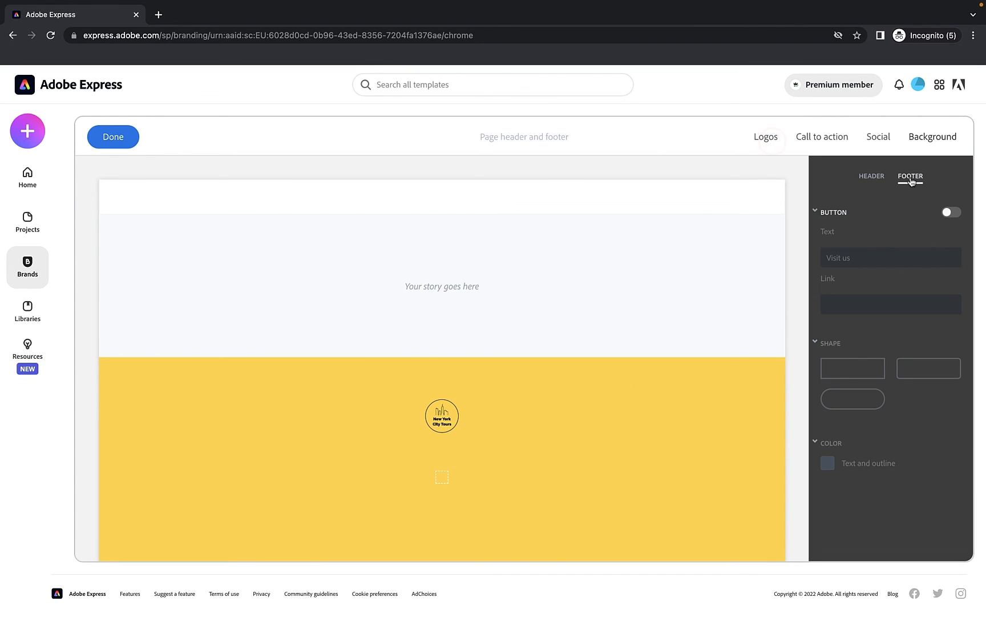
click(780, 141)
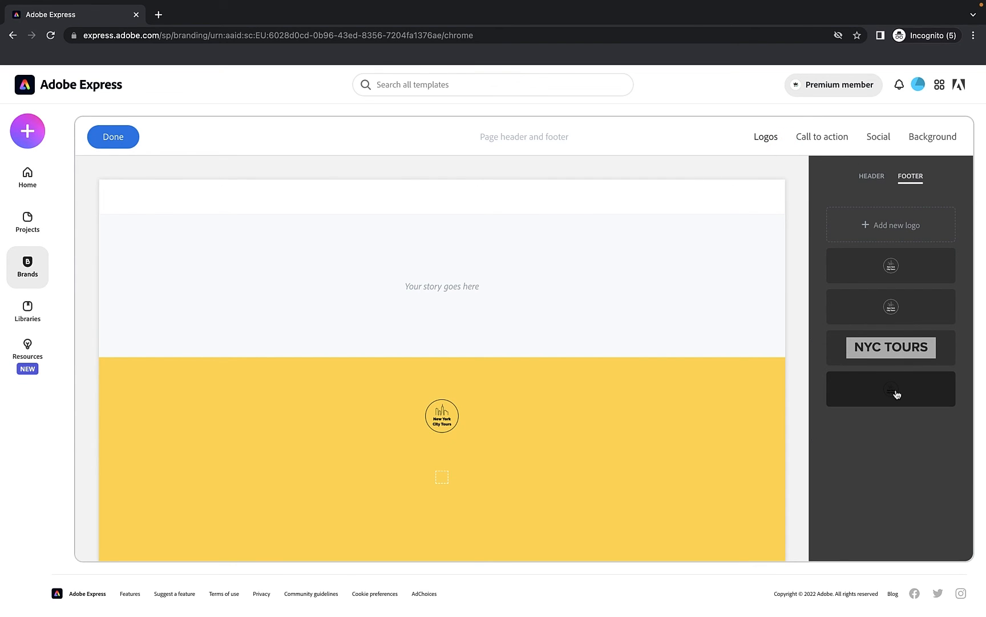
click(830, 141)
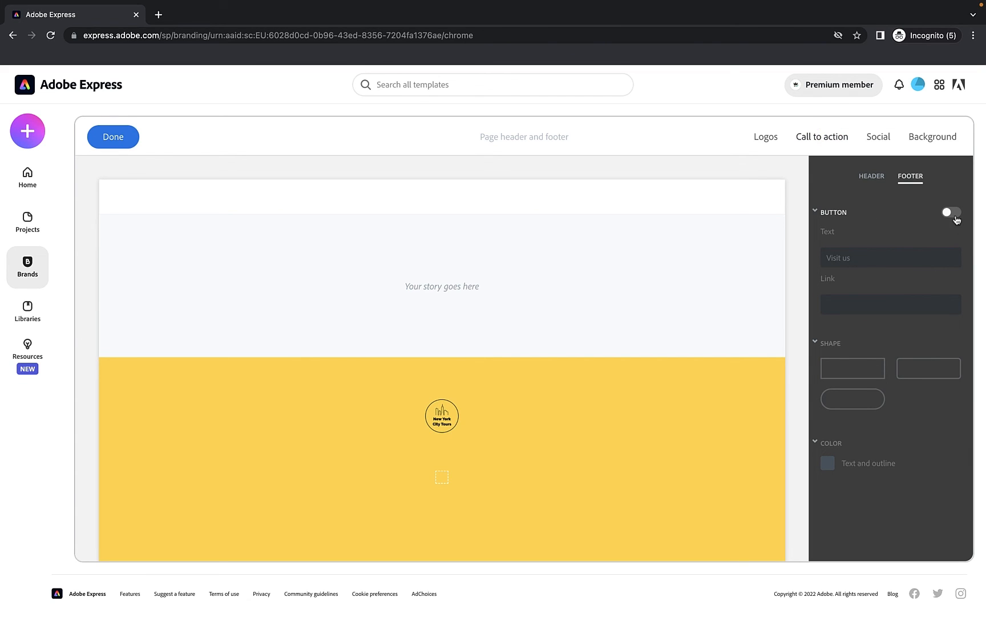
click(955, 216)
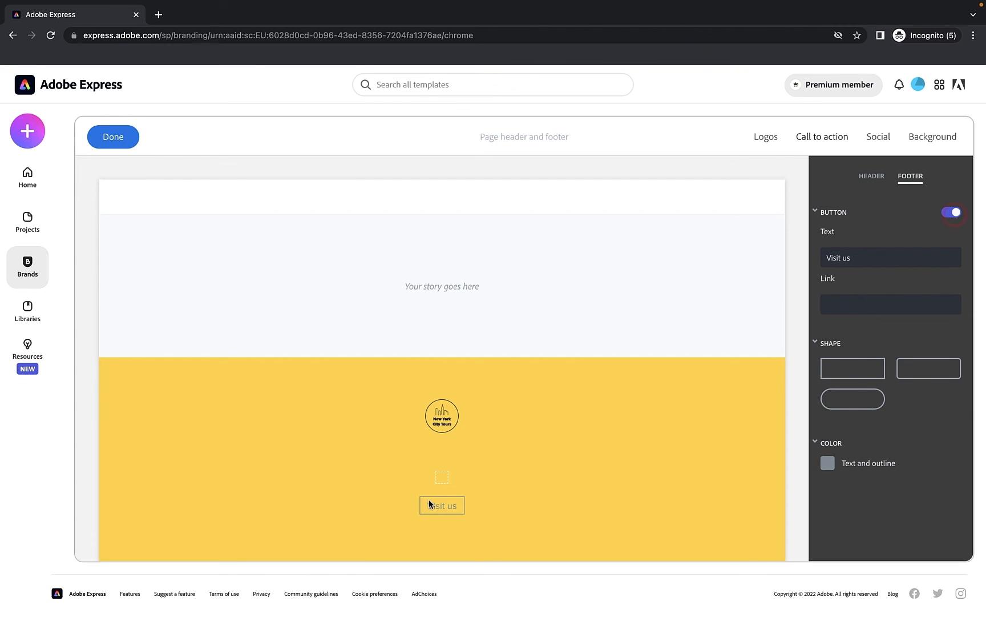
click(859, 306)
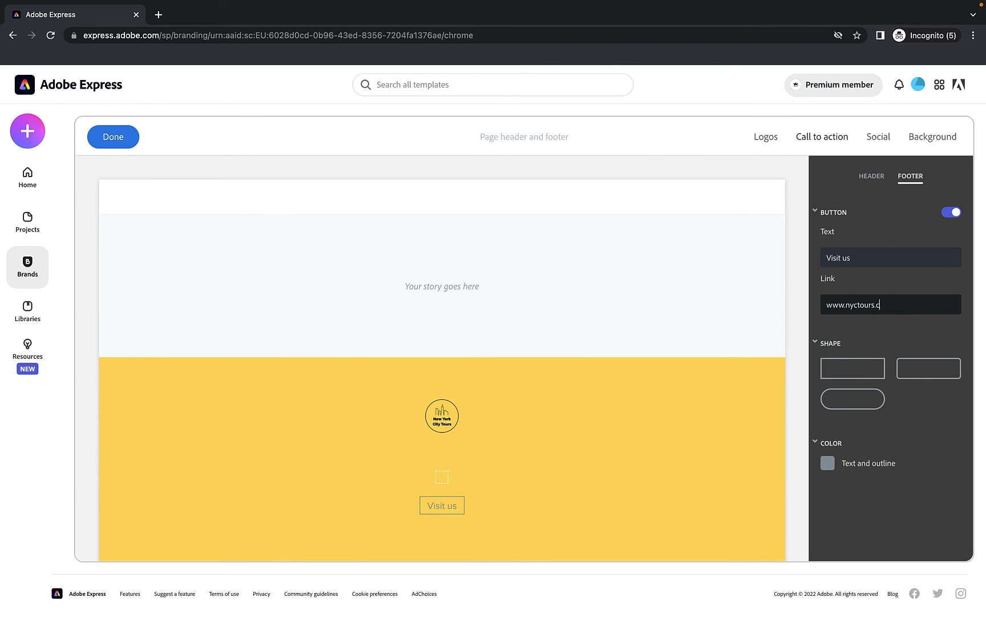
Set the footer button's text and outline to brand color #292826 and give it the pill shape.
click(828, 463)
click(902, 304)
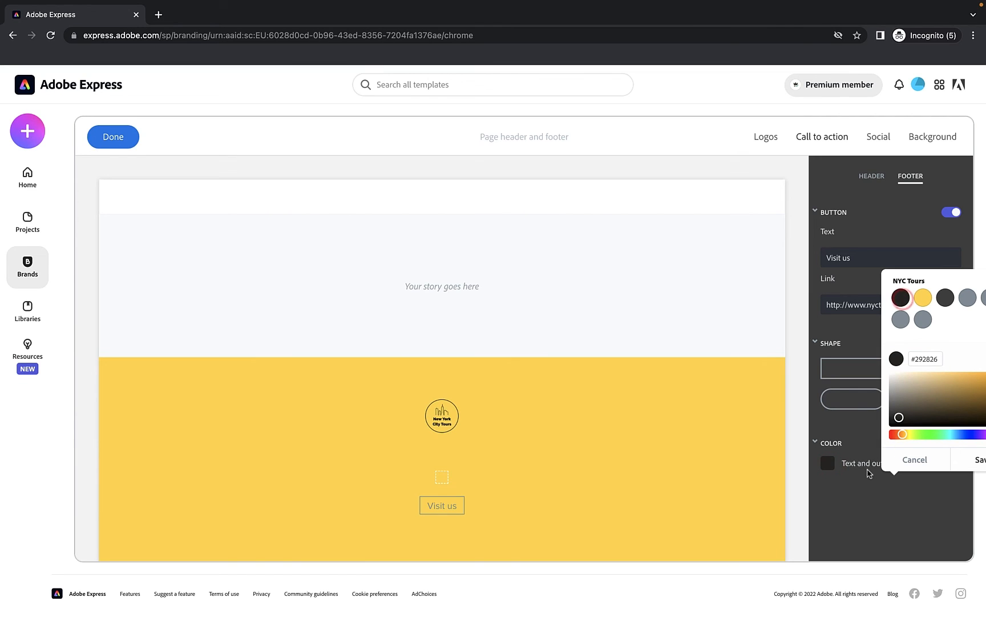
click(804, 521)
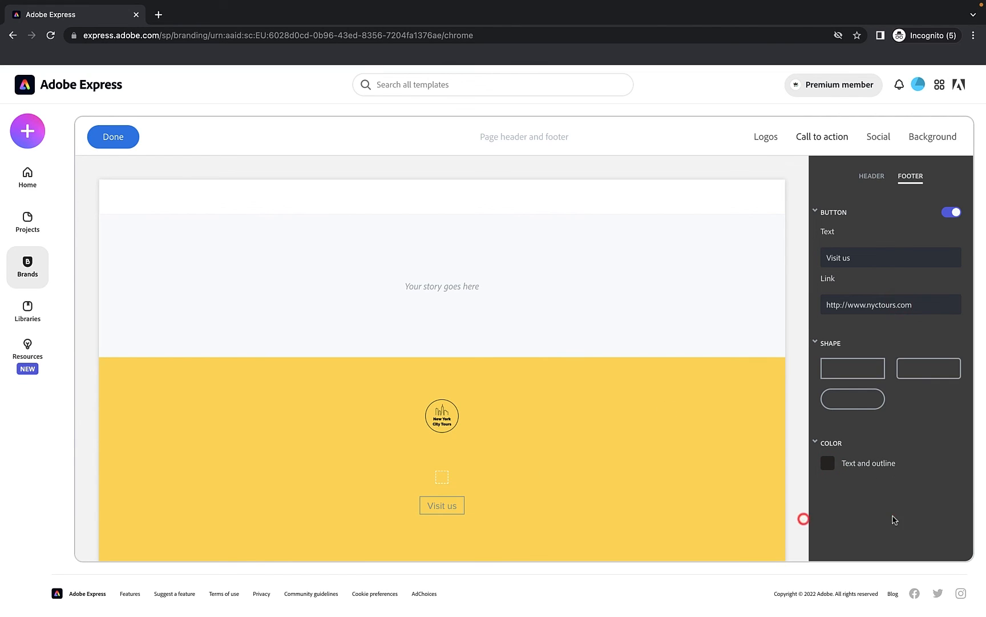
click(845, 374)
click(939, 369)
click(861, 397)
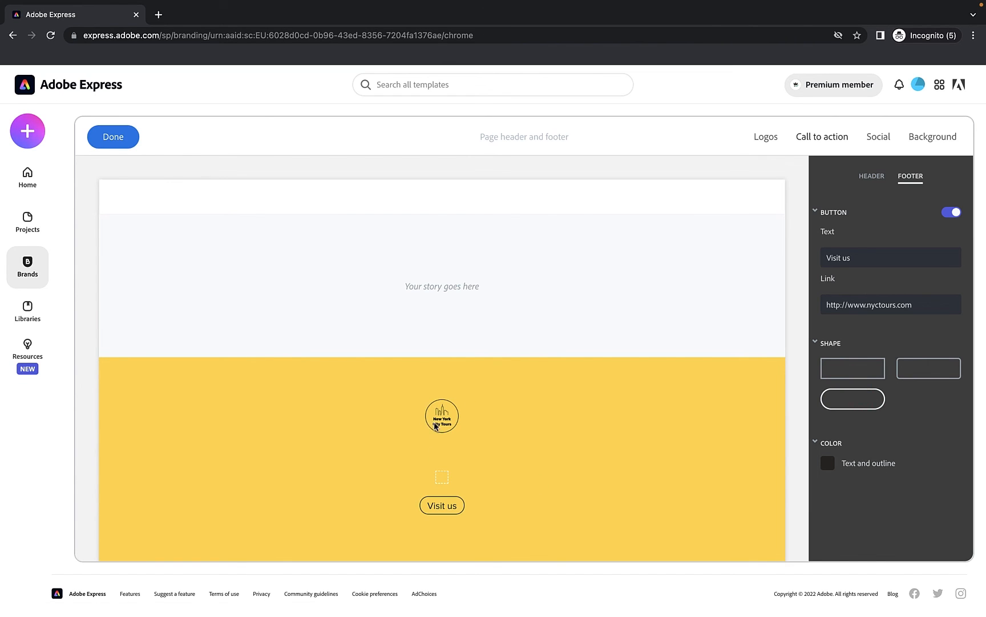
Add social links to the footer: nyctour for Facebook, and nyctours for both Twitter and Instagram.
click(879, 141)
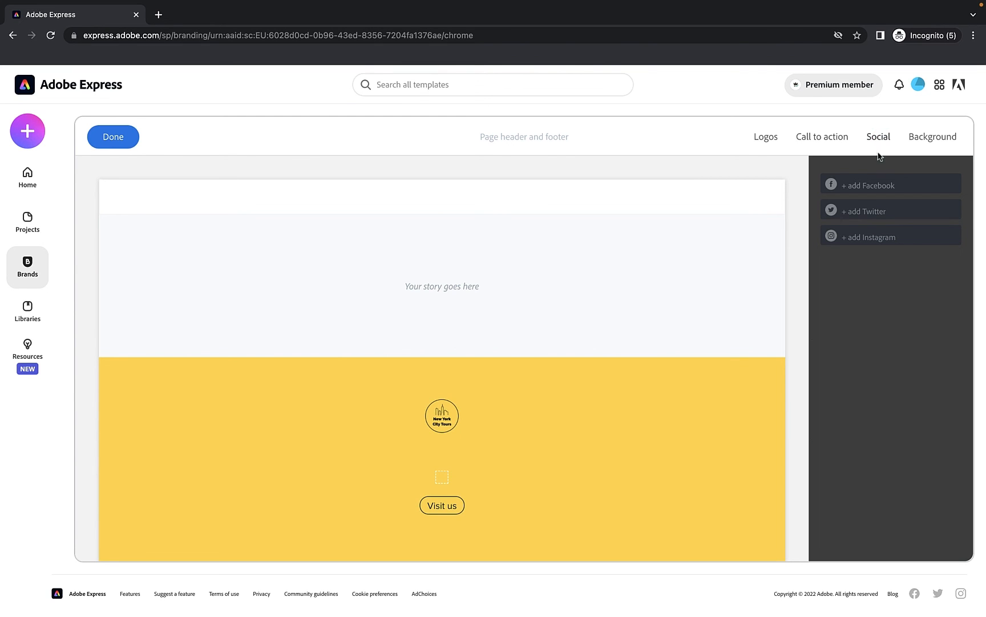
click(872, 189)
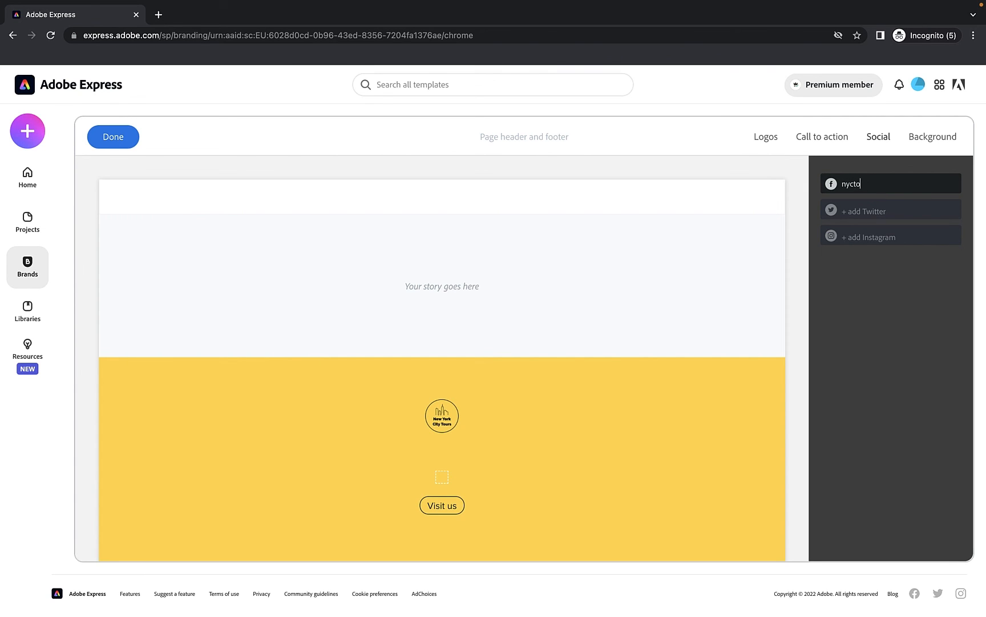
click(869, 217)
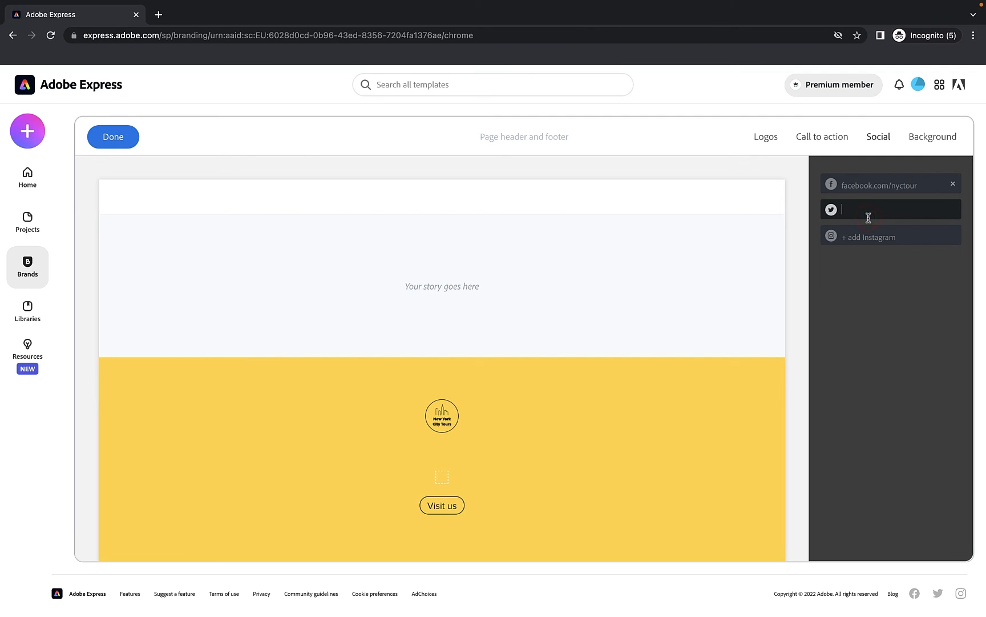
text(nyctours)
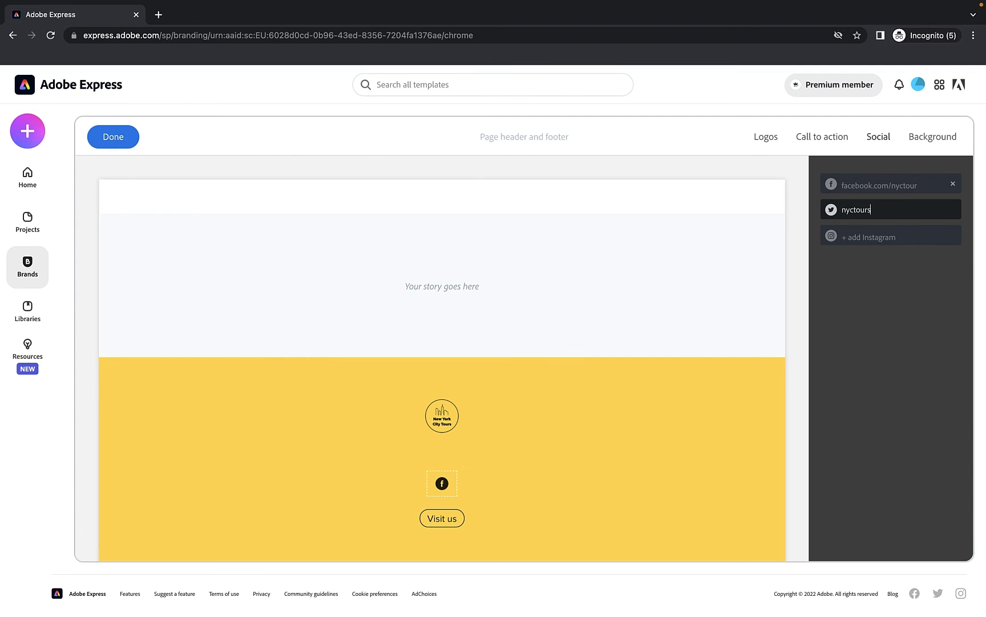
click(870, 235)
text(nyctours)
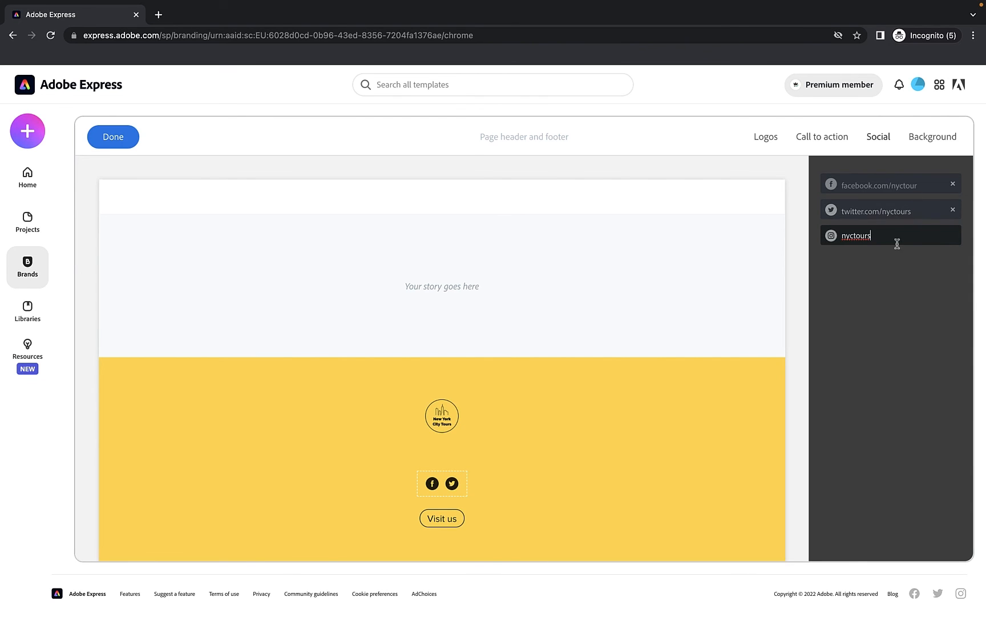
click(876, 263)
click(849, 264)
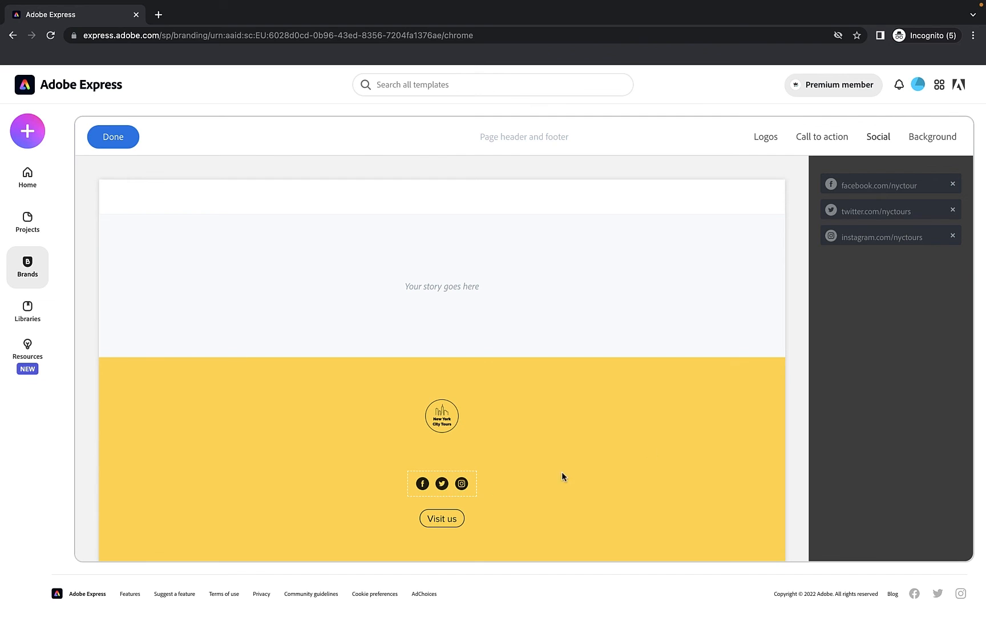
click(940, 141)
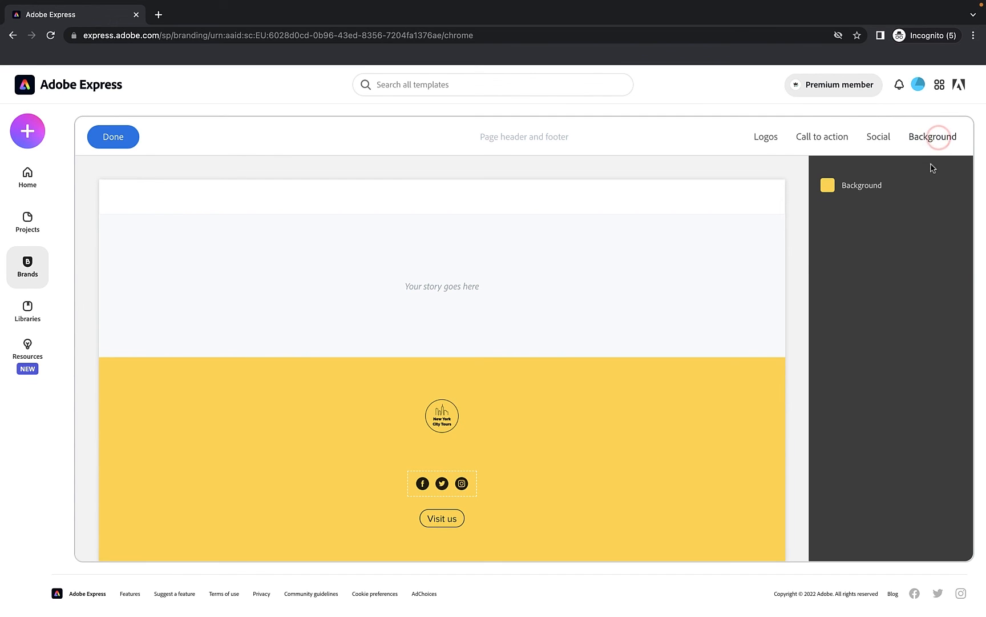
click(875, 143)
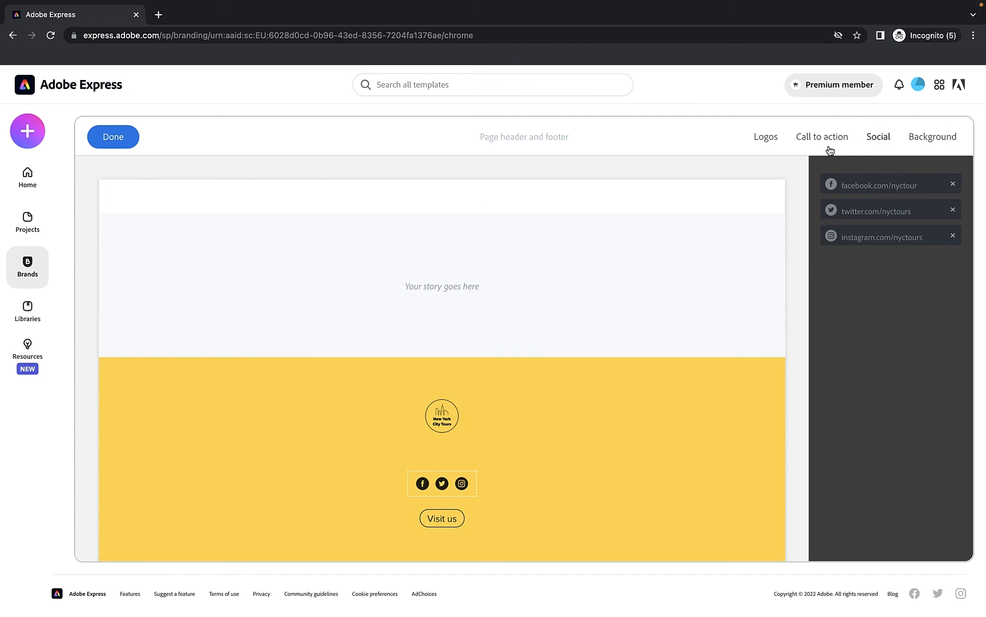
click(801, 140)
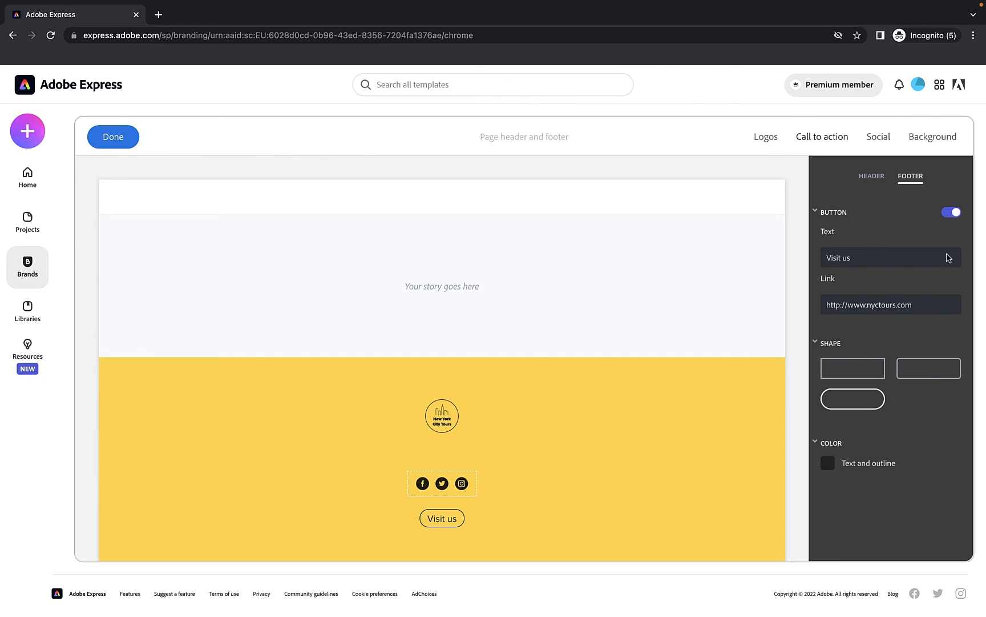
click(773, 146)
click(824, 137)
click(863, 176)
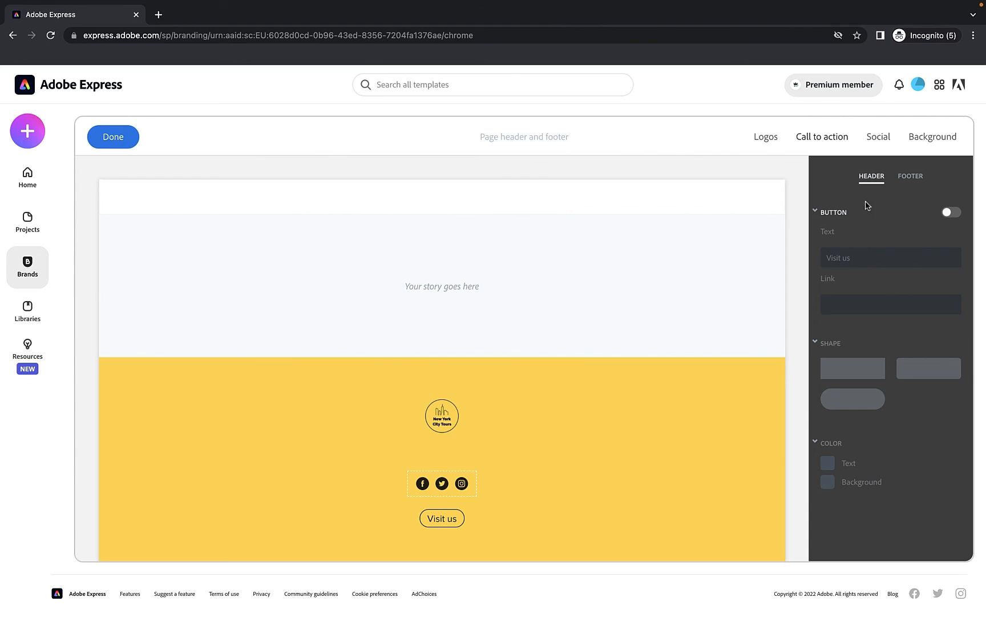
click(946, 213)
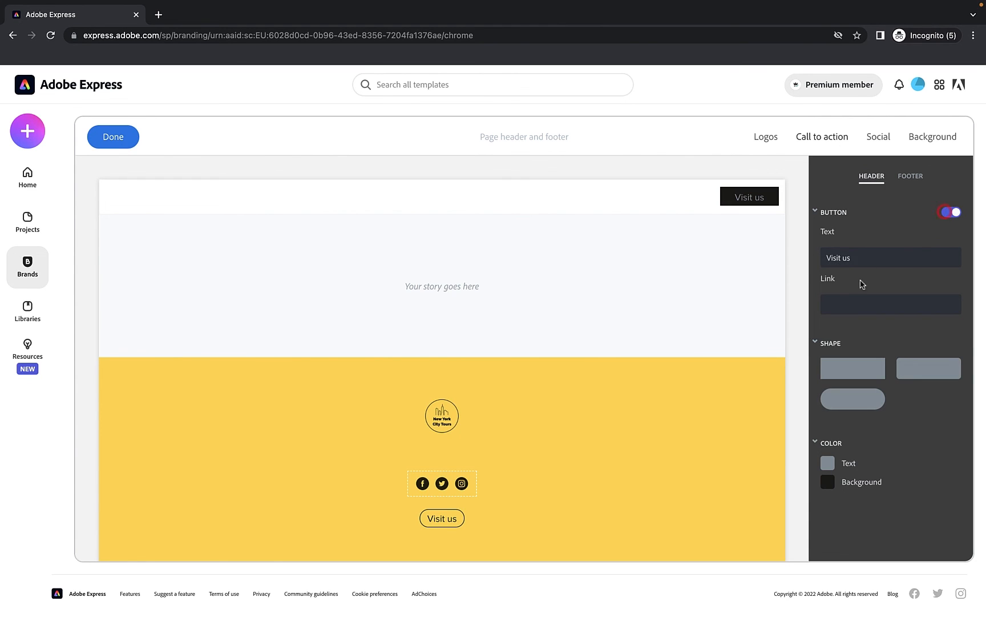
click(856, 258)
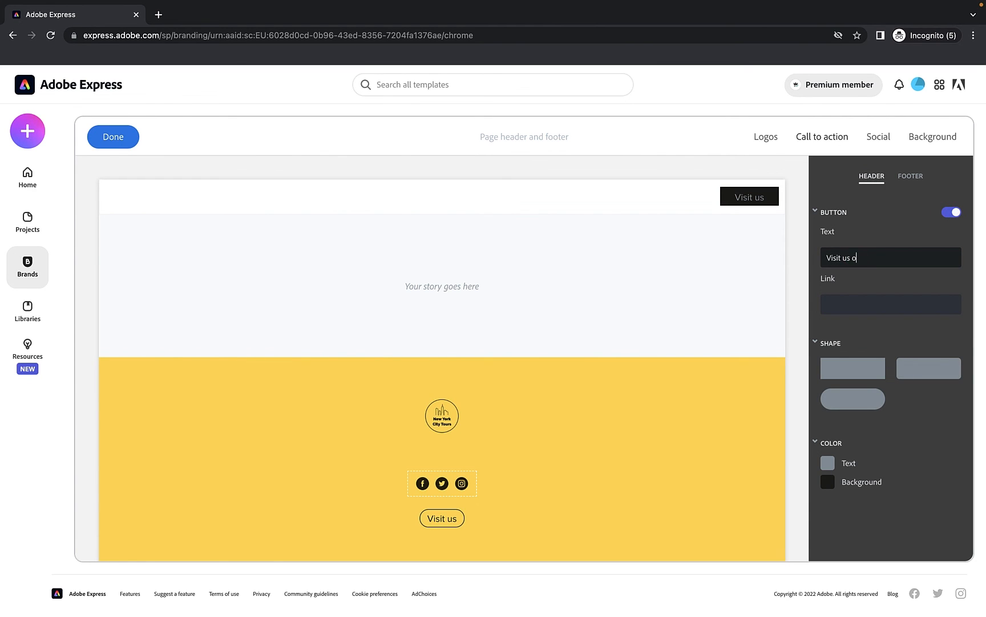
click(866, 302)
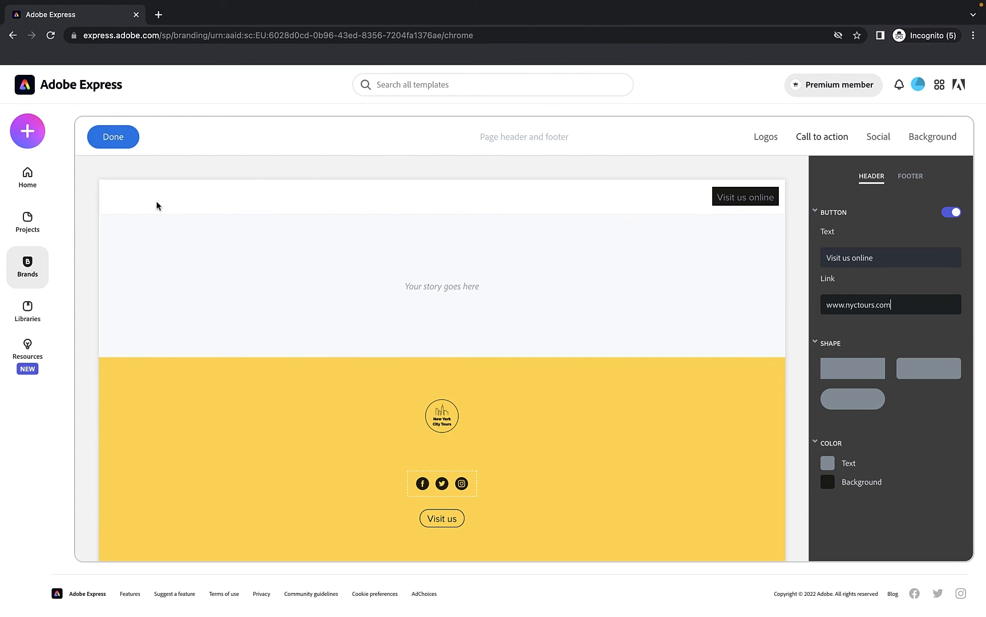
Set the header call-to-action button's text color to the brand yellow #F9D342.
click(830, 467)
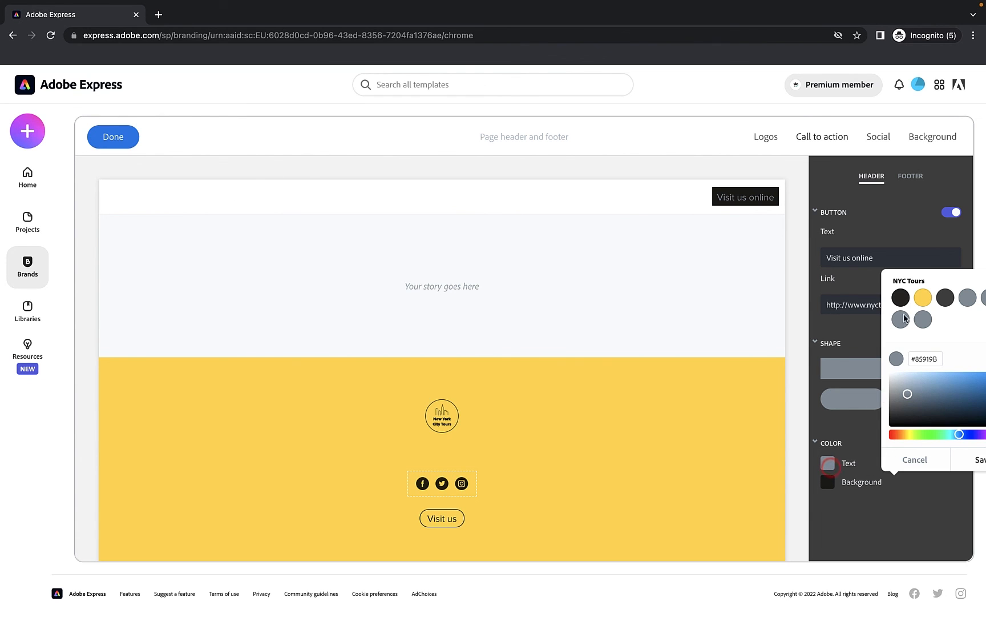
click(925, 301)
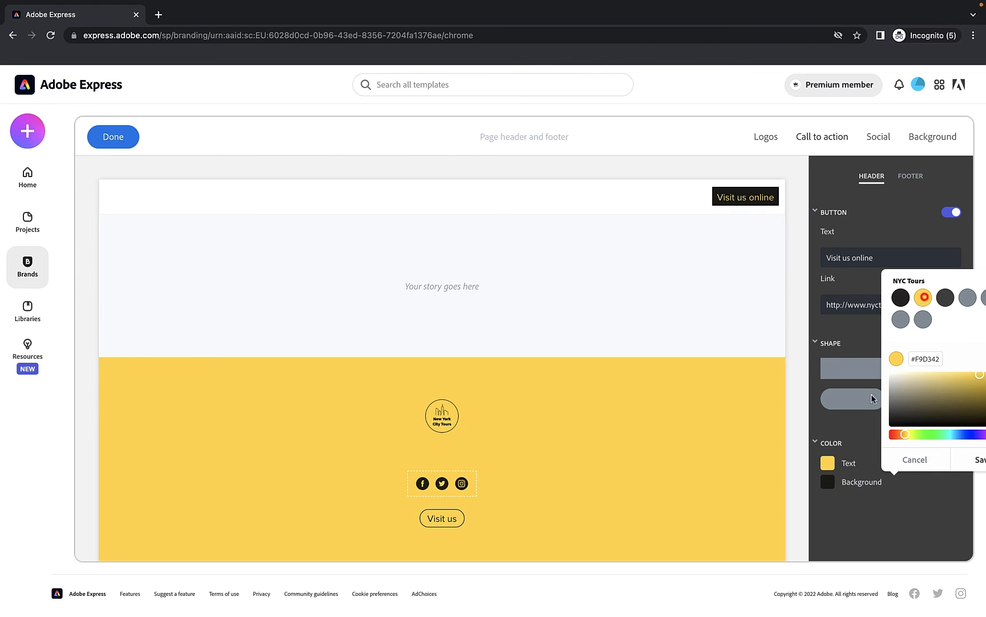
click(853, 515)
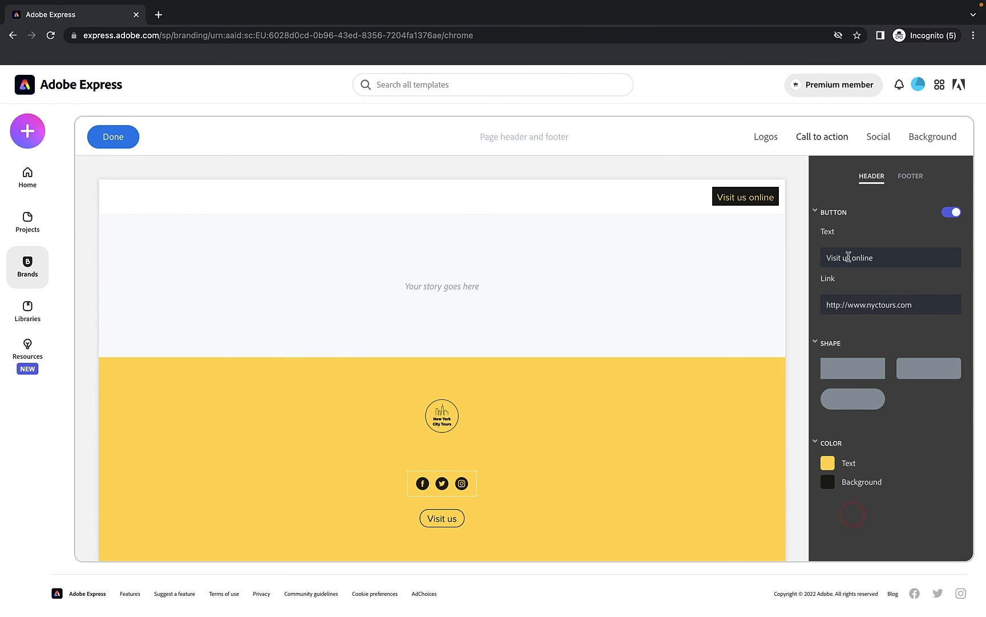
Add the dark version of the circular New York City Tours logo to the header and finish editing the header and footer.
click(773, 146)
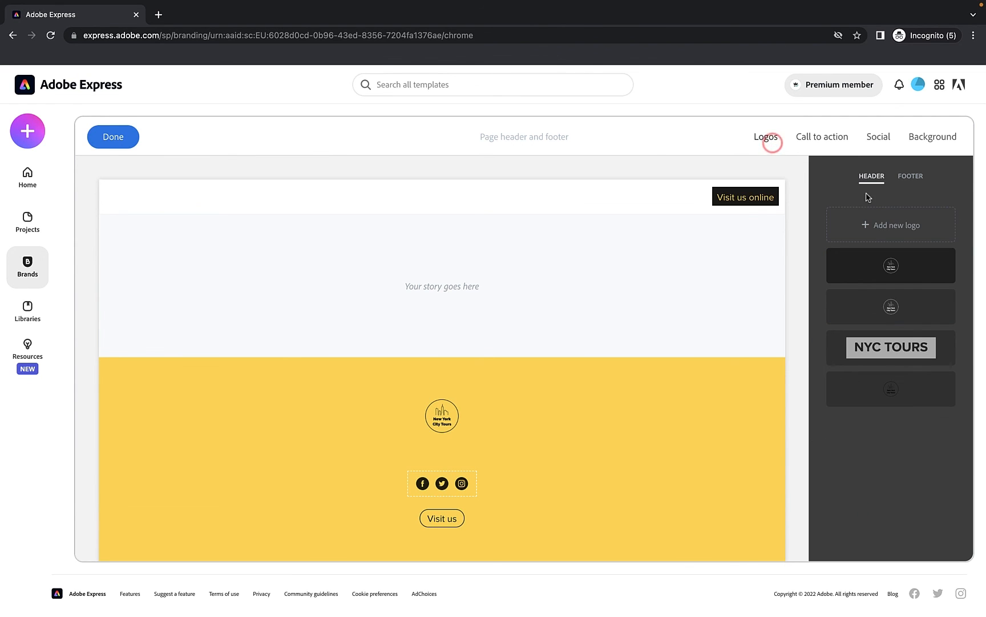
click(902, 394)
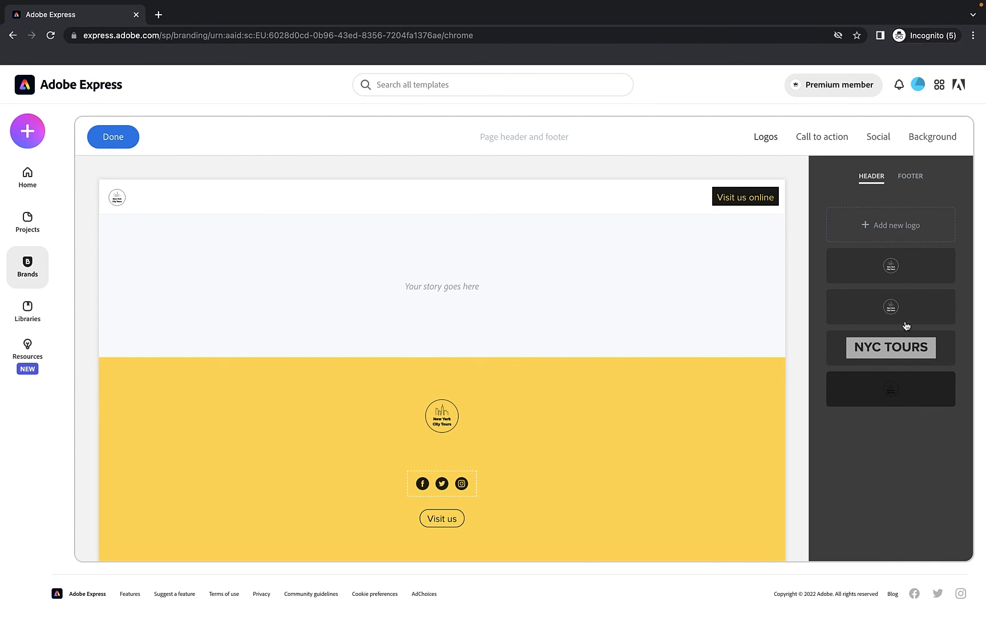
click(892, 310)
click(899, 394)
click(114, 137)
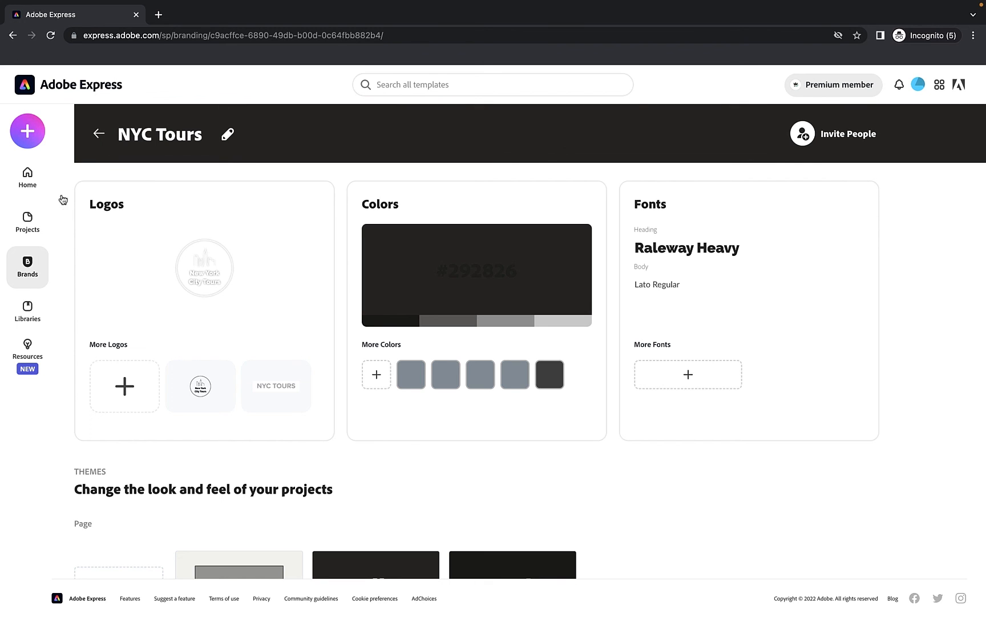
Open the first Exploring New York City web page project for editing and look over its content.
click(22, 228)
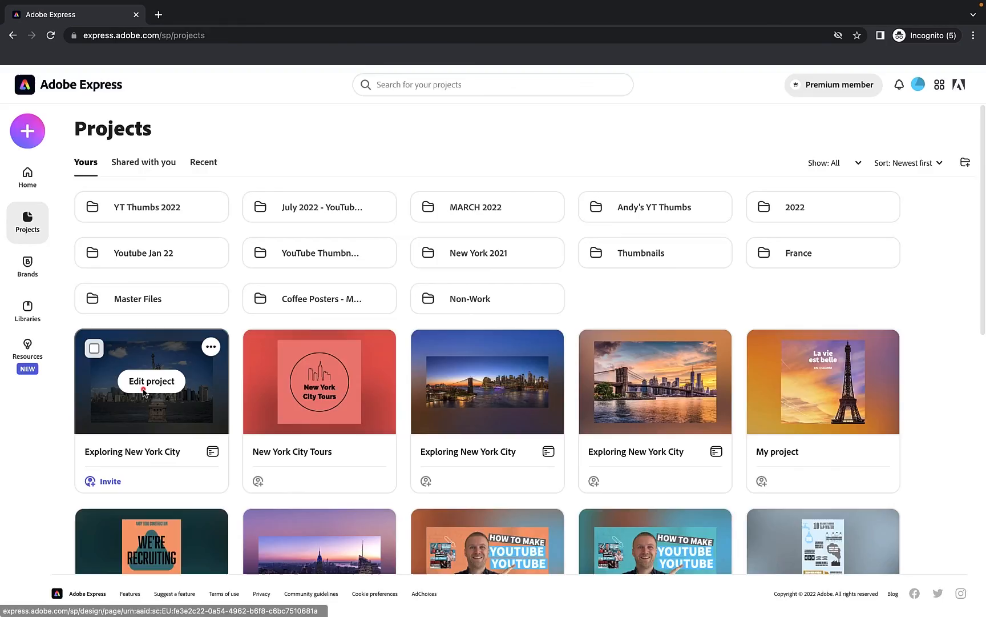
click(143, 390)
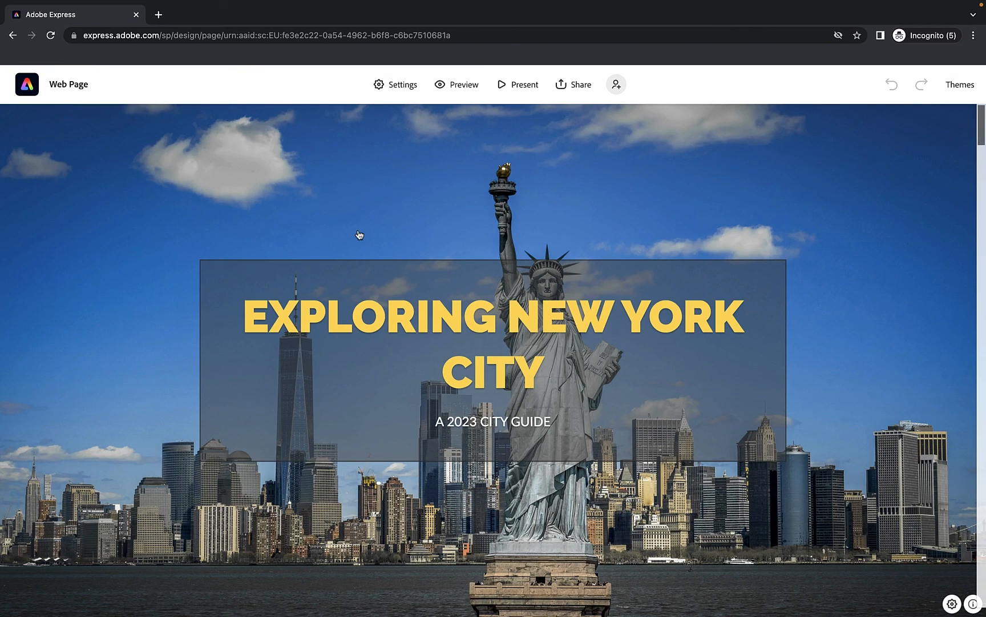
scroll(359, 235, down, 20)
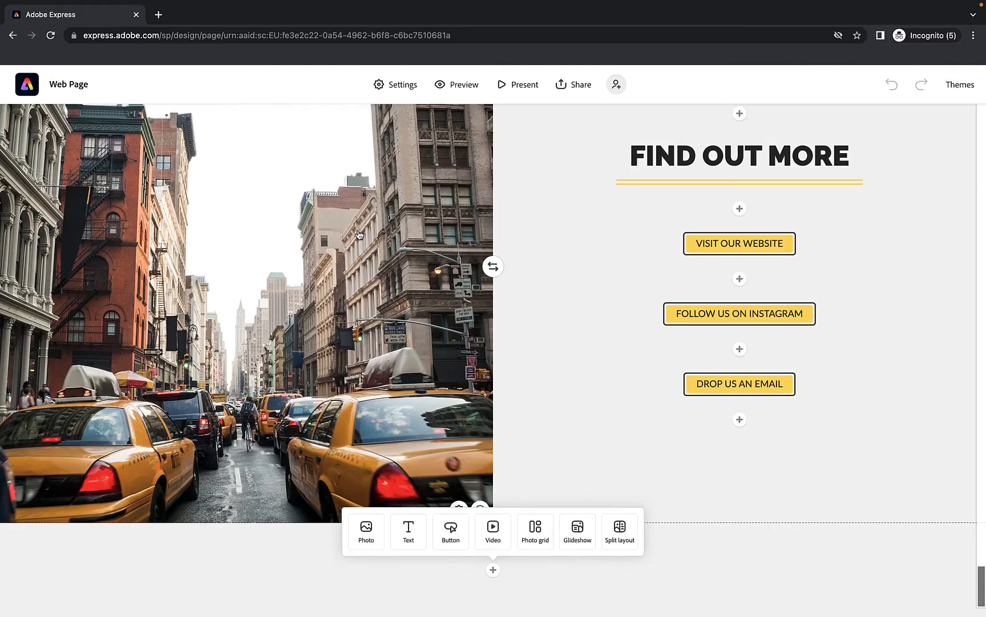
scroll(359, 234, up, 20)
Preview the Exploring New York City page to check it for a header and footer, and close the preview.
click(467, 89)
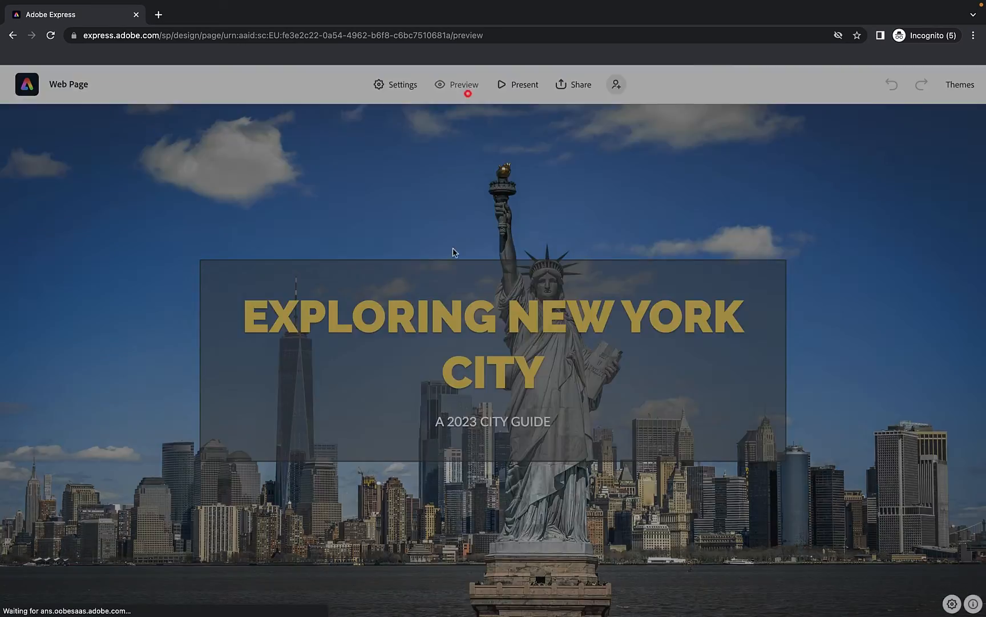
scroll(455, 268, down, 10)
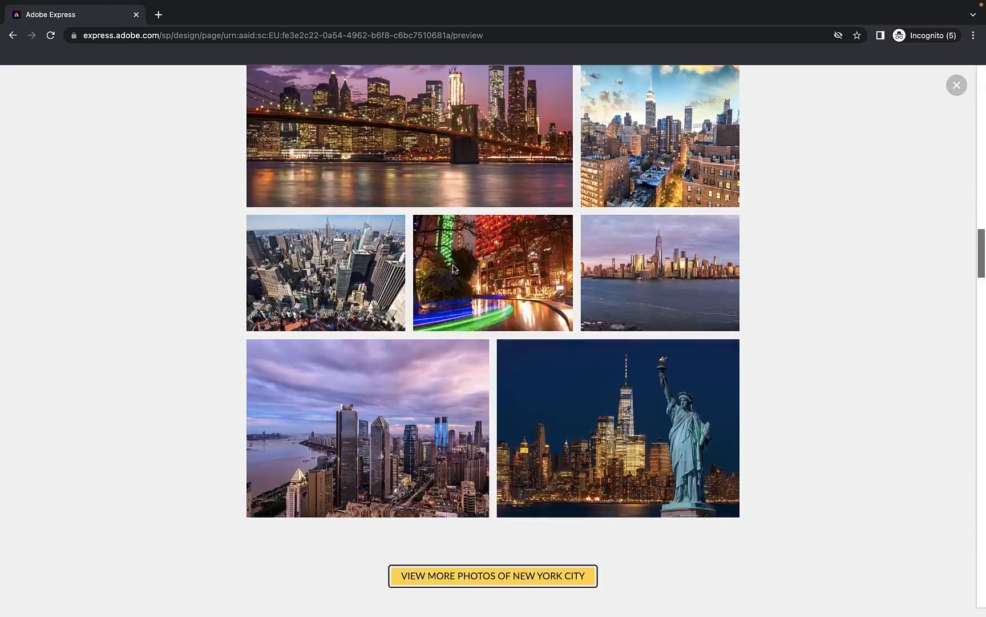
scroll(455, 268, down, 10)
scroll(452, 264, up, 20)
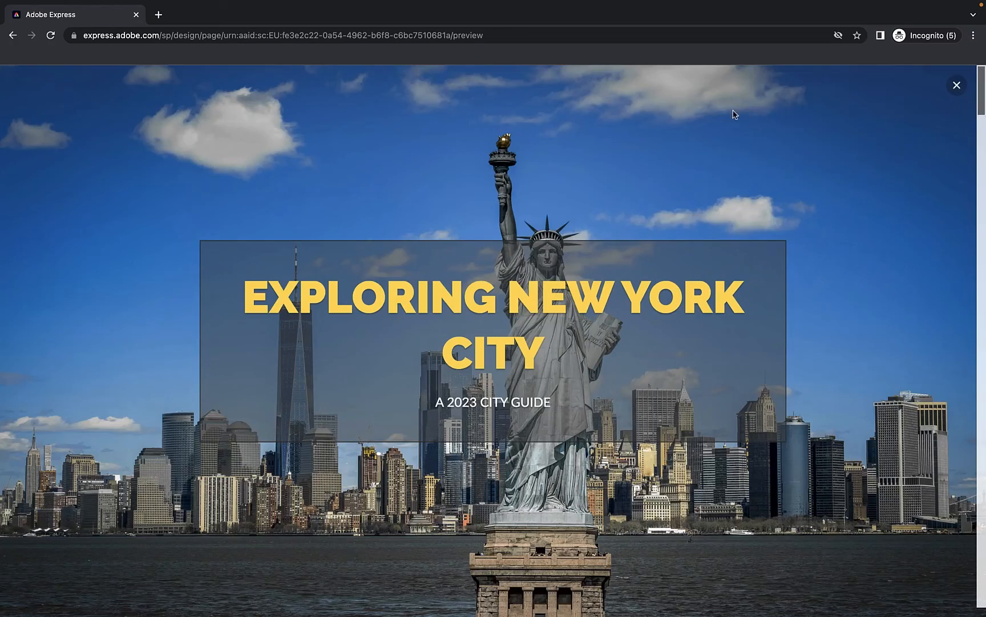
click(957, 86)
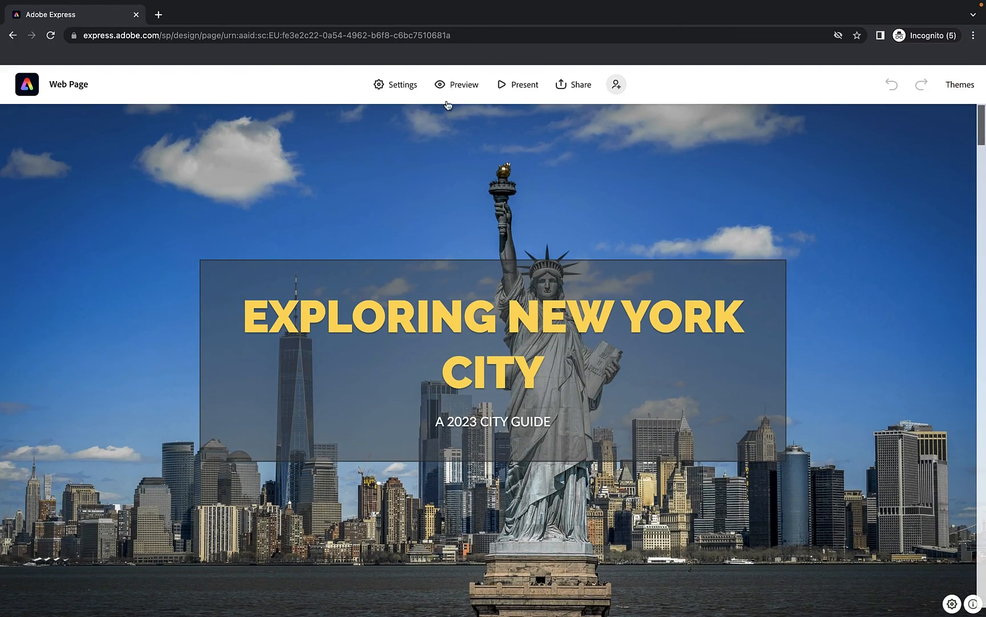
Turn on the display of the header and footer in the web page's project settings.
click(395, 84)
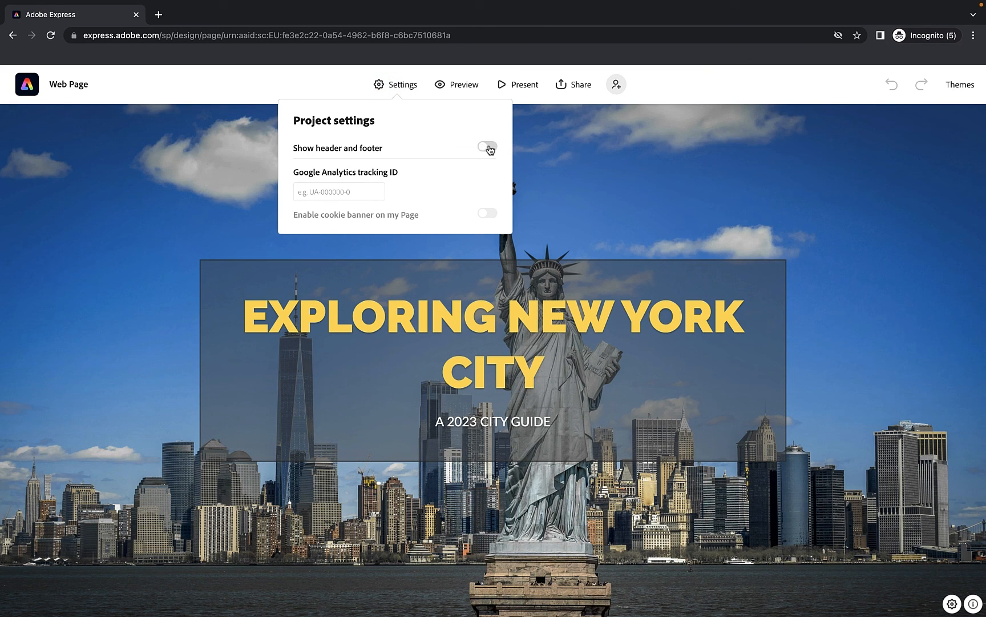
click(490, 149)
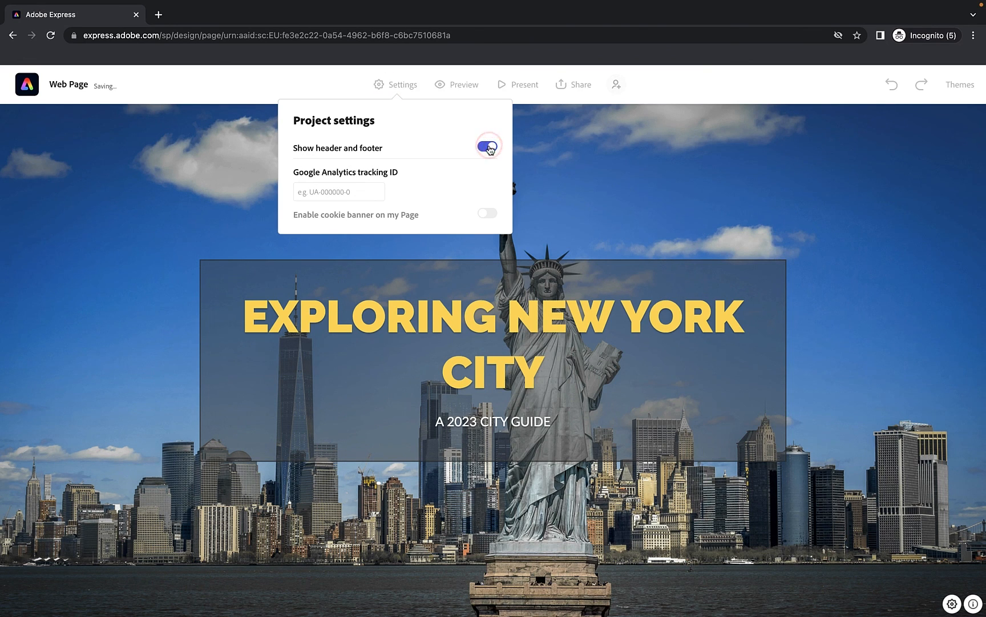
click(568, 187)
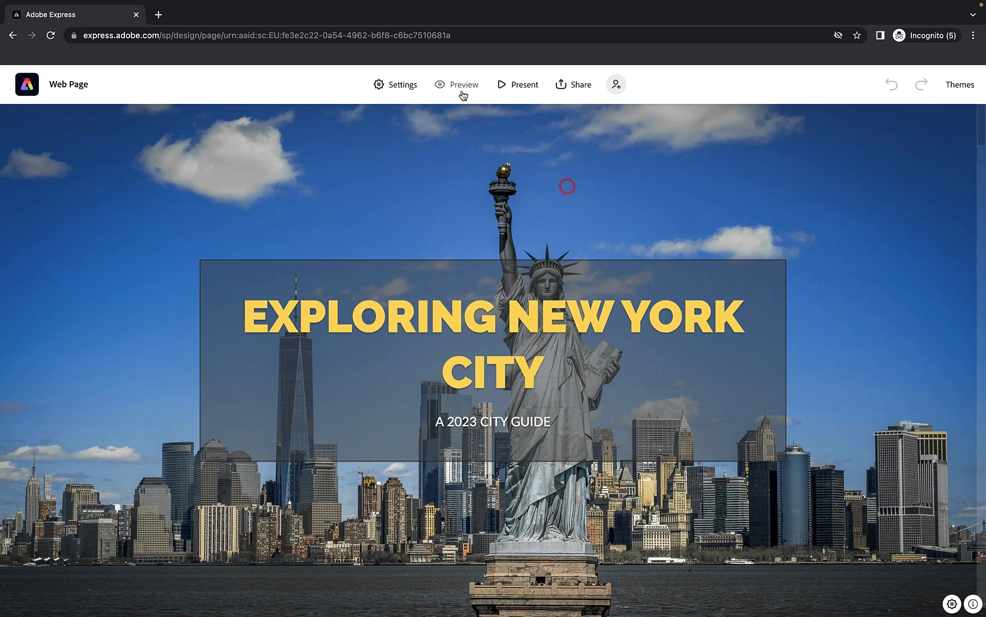
Preview the web page, examine the header button, footer logo, social links and Visit us button, and close the preview.
click(463, 85)
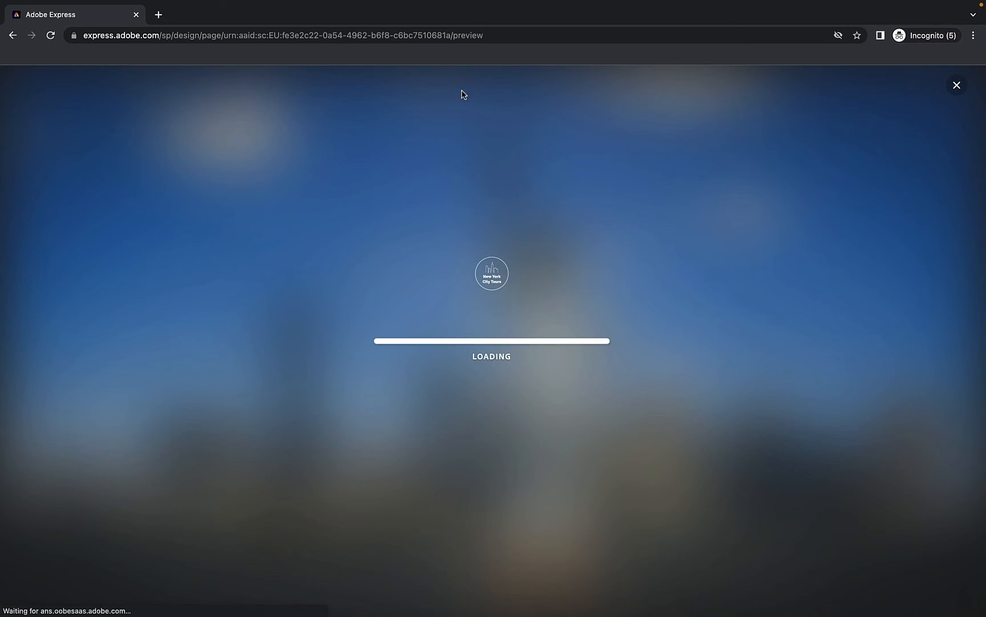
scroll(350, 197, down, 20)
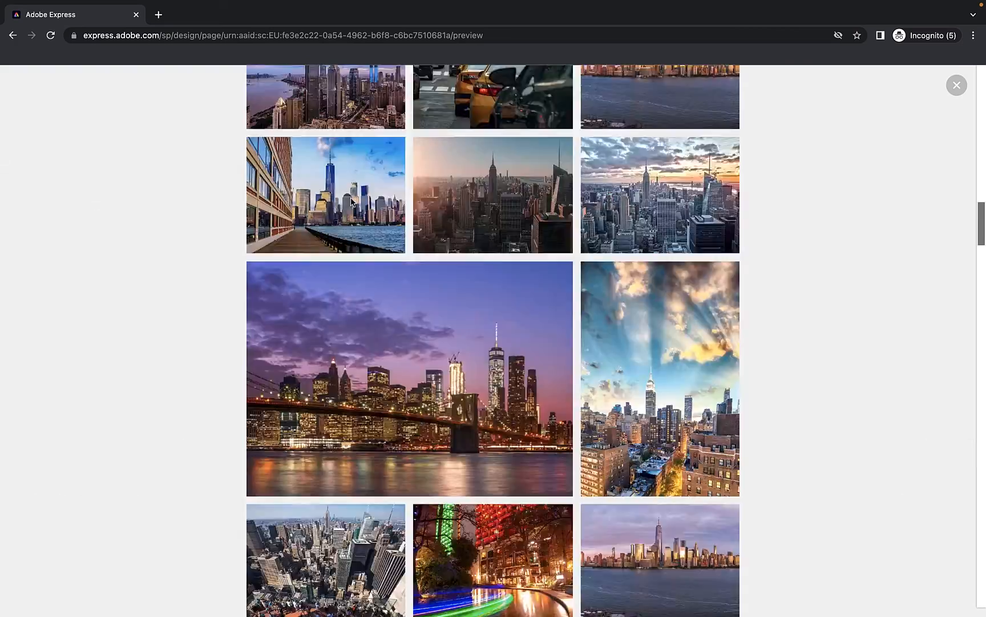
scroll(350, 200, down, 15)
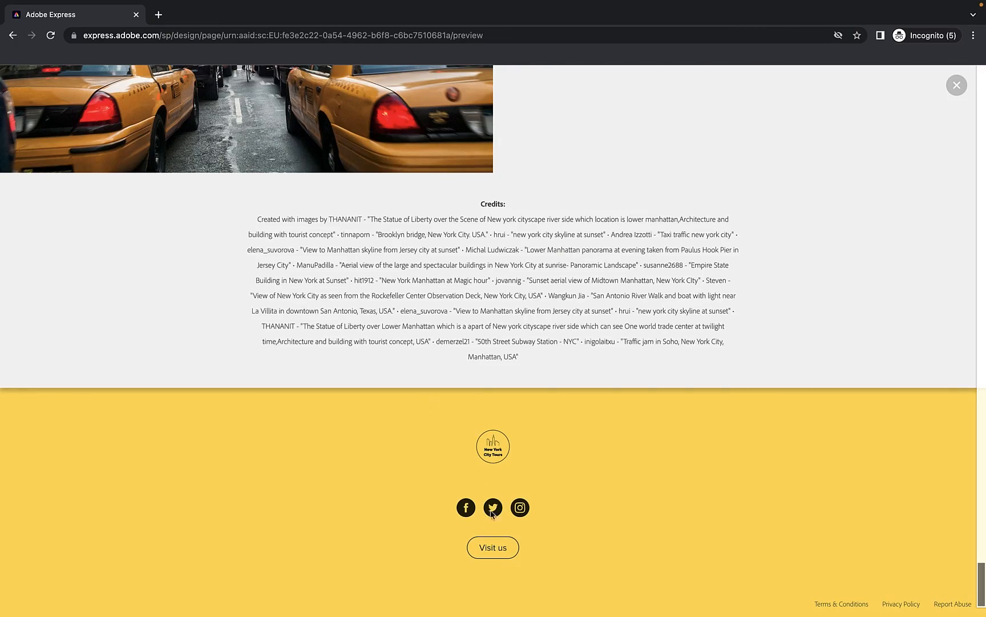
scroll(478, 465, up, 10)
scroll(478, 464, up, 20)
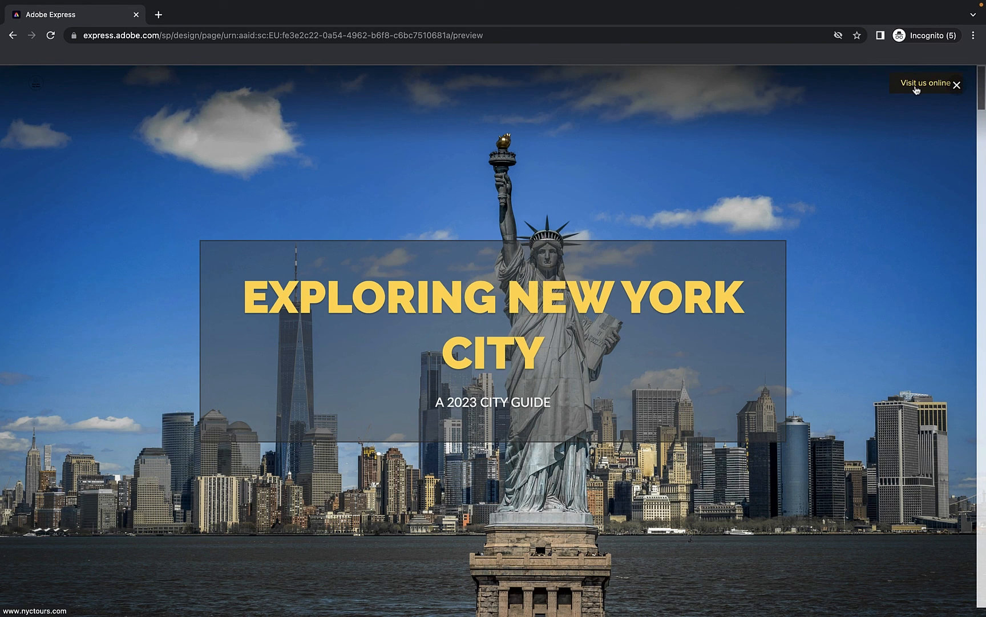
scroll(766, 218, down, 10)
scroll(766, 213, down, 15)
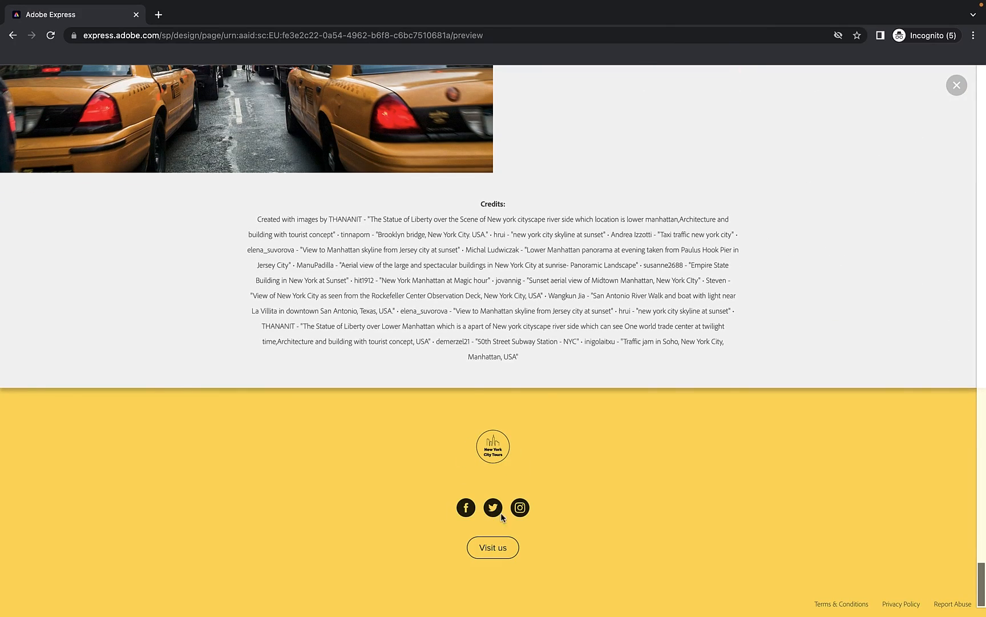
scroll(588, 413, up, 2)
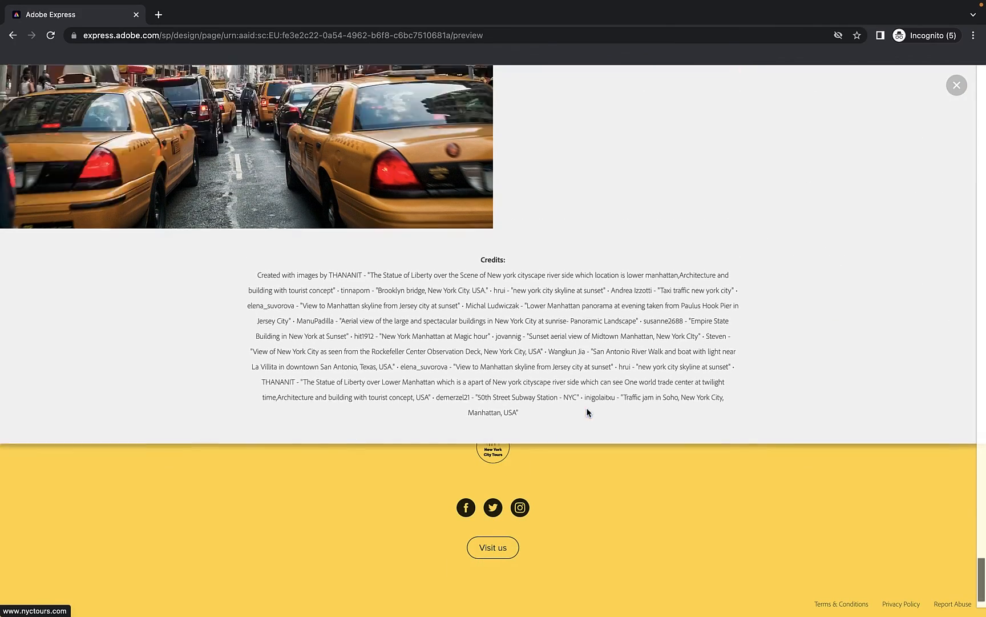
scroll(588, 412, up, 20)
click(957, 85)
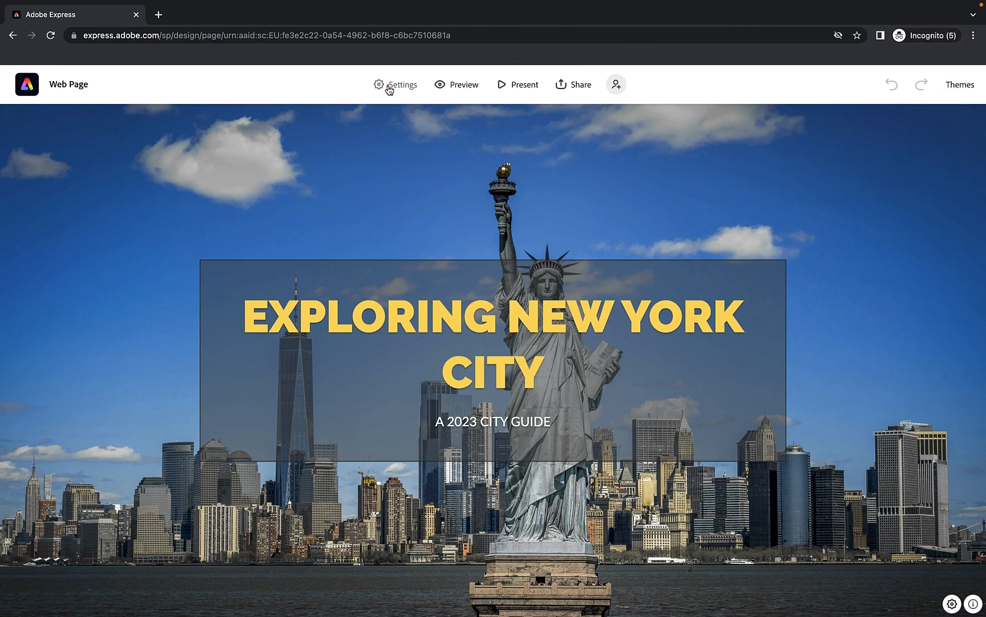
Review the project settings for the Google Analytics tracking ID and cookie banner, and look through the page's content.
click(389, 90)
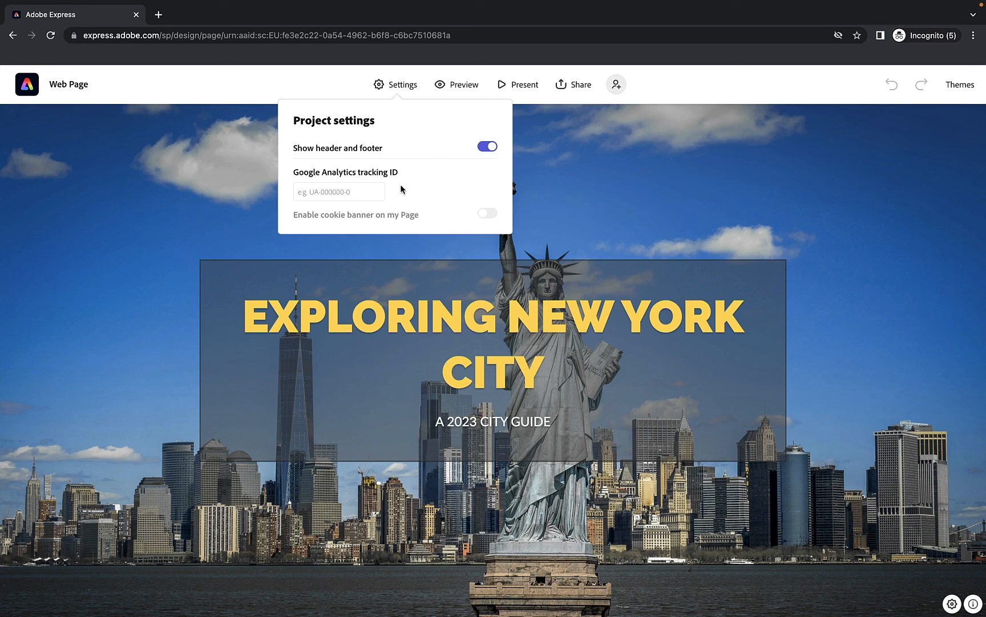
click(821, 285)
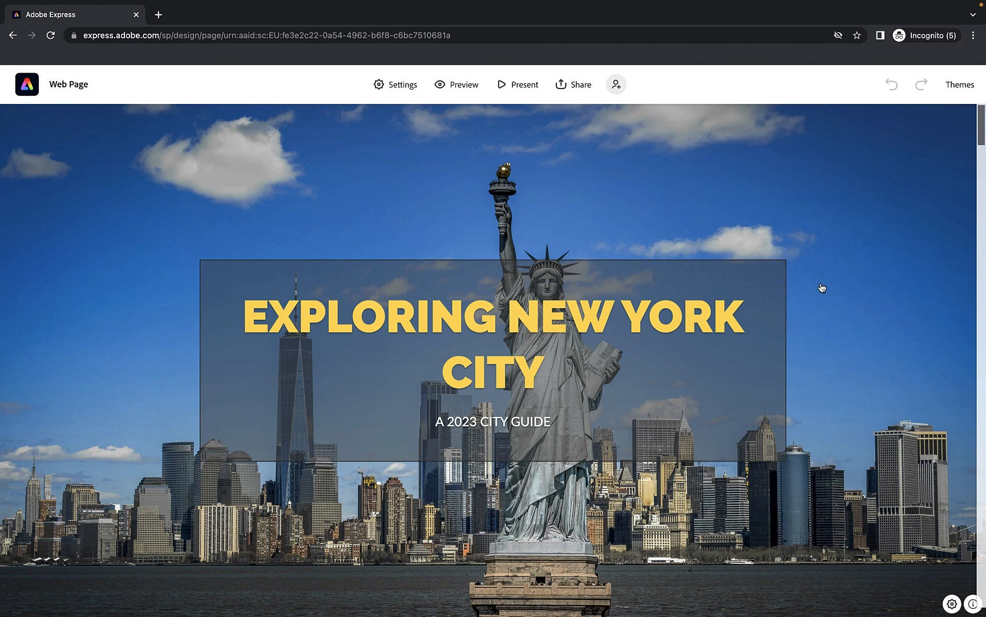
scroll(822, 287, down, 20)
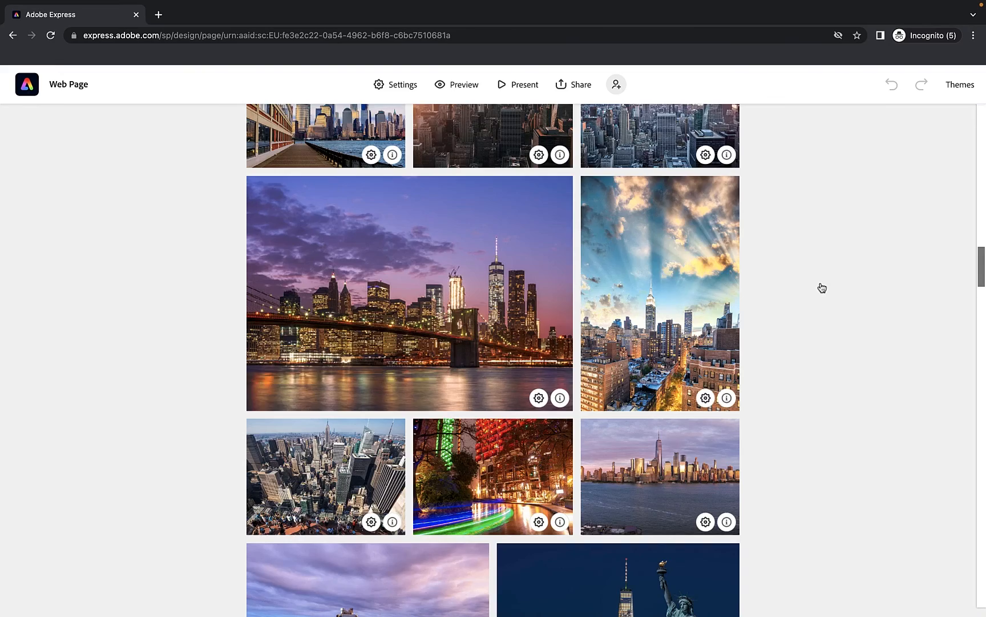
scroll(822, 287, down, 15)
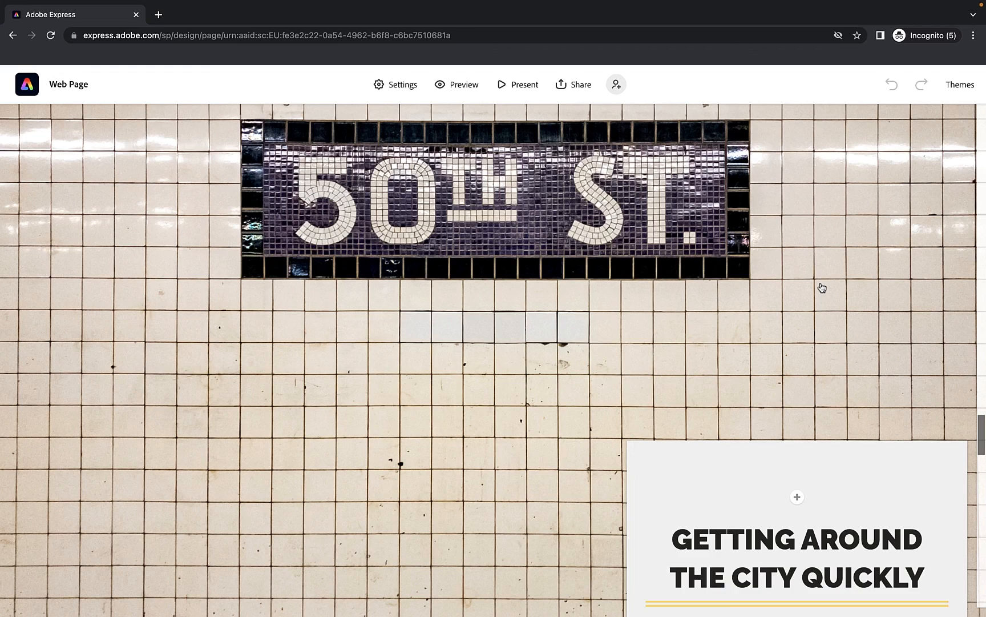